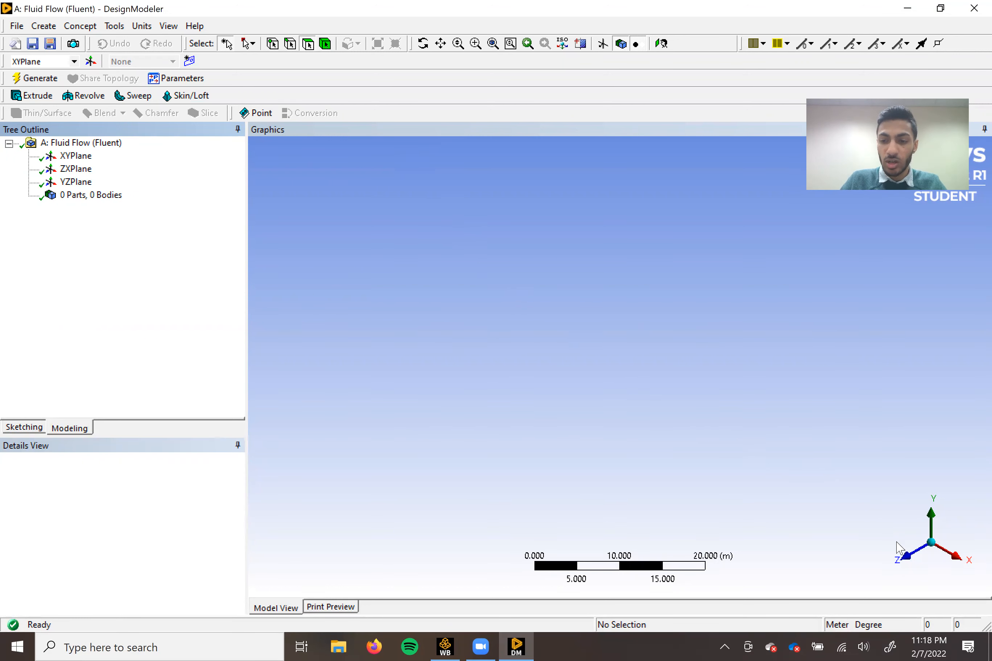
# Orient the view normal to the XY plane, switch to sketching and set the length unit to inches.
pyautogui.click(900, 557)
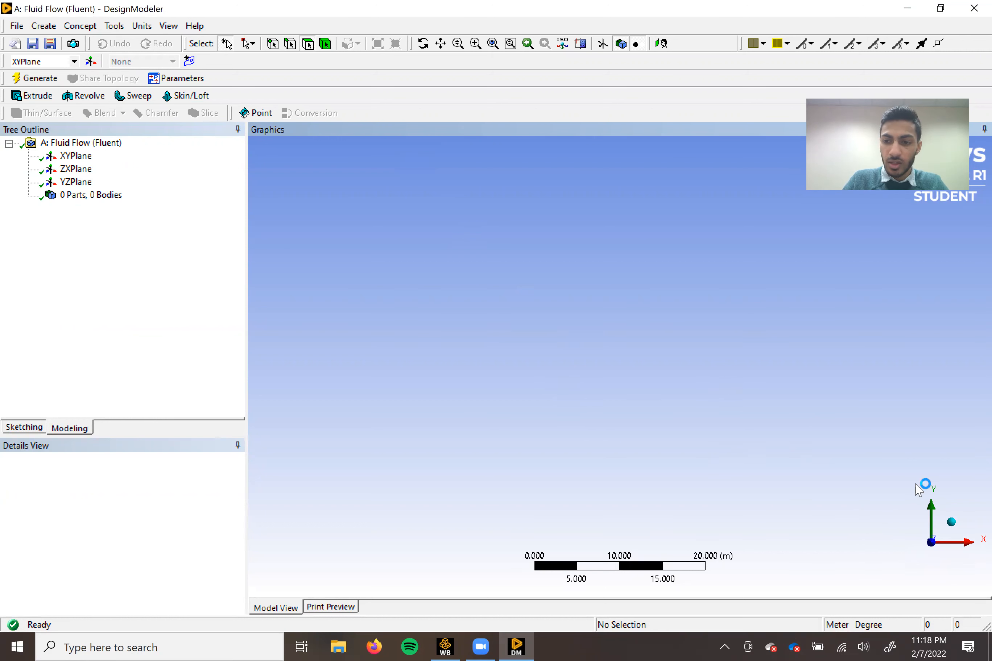
pyautogui.click(36, 427)
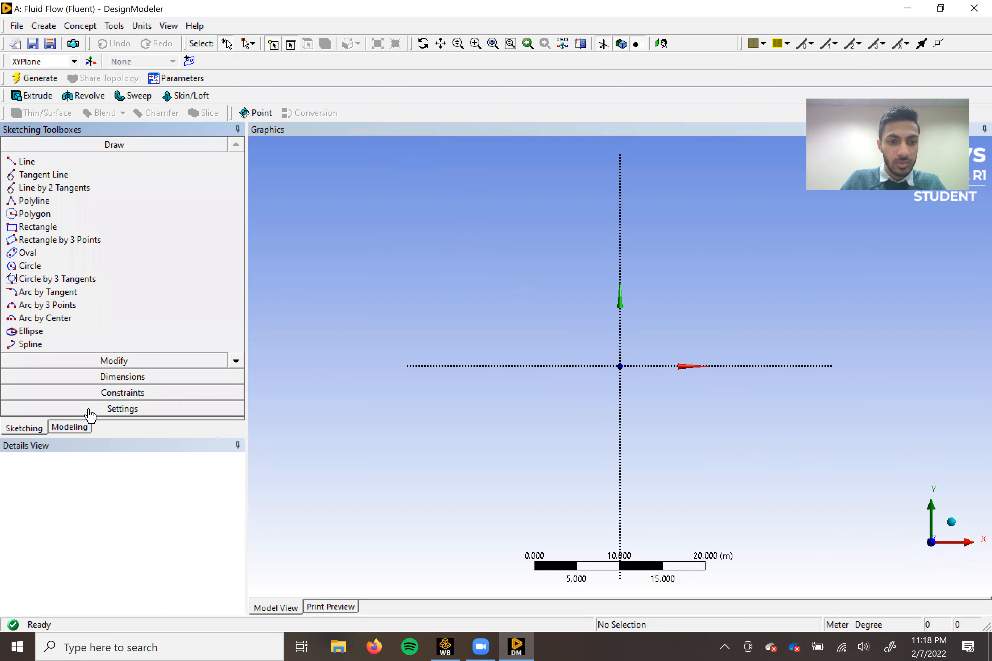
pyautogui.click(142, 26)
pyautogui.click(166, 115)
# Draw a horizontal line about 1.67 in long on the X axis, on the negative X side of the origin.
pyautogui.scroll(-1, 632, 370)
pyautogui.scroll(3, 636, 378)
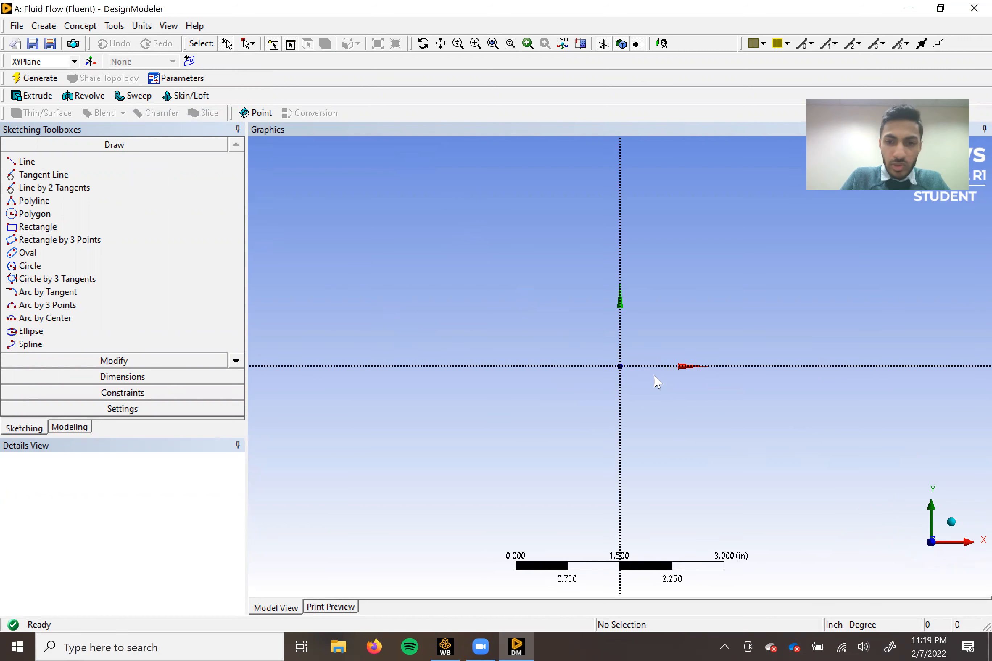
pyautogui.scroll(-1, 649, 385)
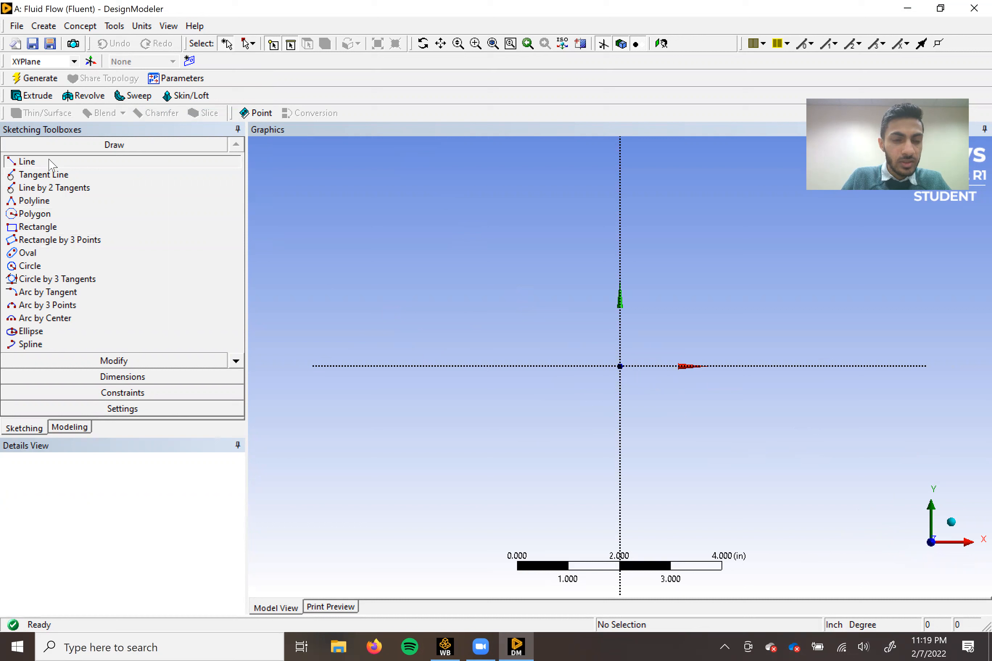
pyautogui.click(27, 161)
pyautogui.click(388, 365)
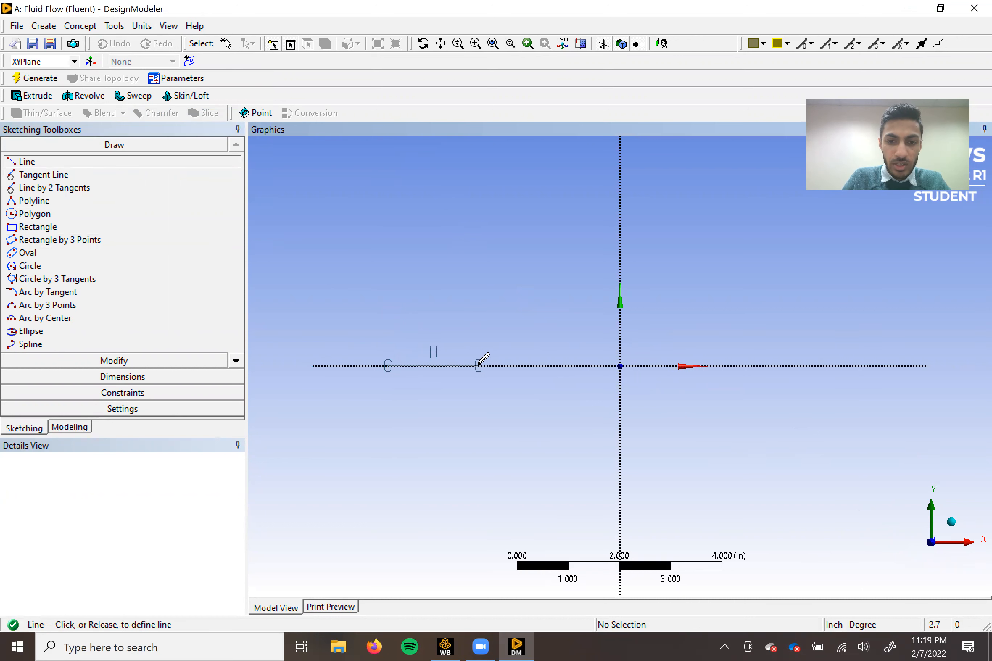
pyautogui.click(474, 366)
# Draw three more horizontal lines end to end along the X axis, continuing from the first line past the origin.
pyautogui.click(475, 366)
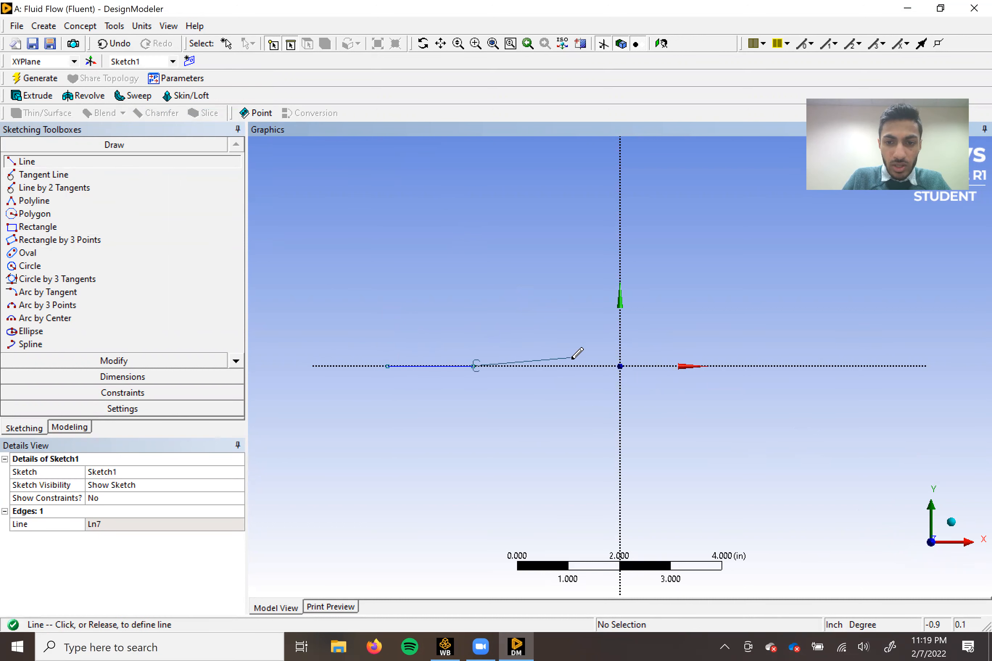
pyautogui.click(576, 365)
pyautogui.click(576, 365)
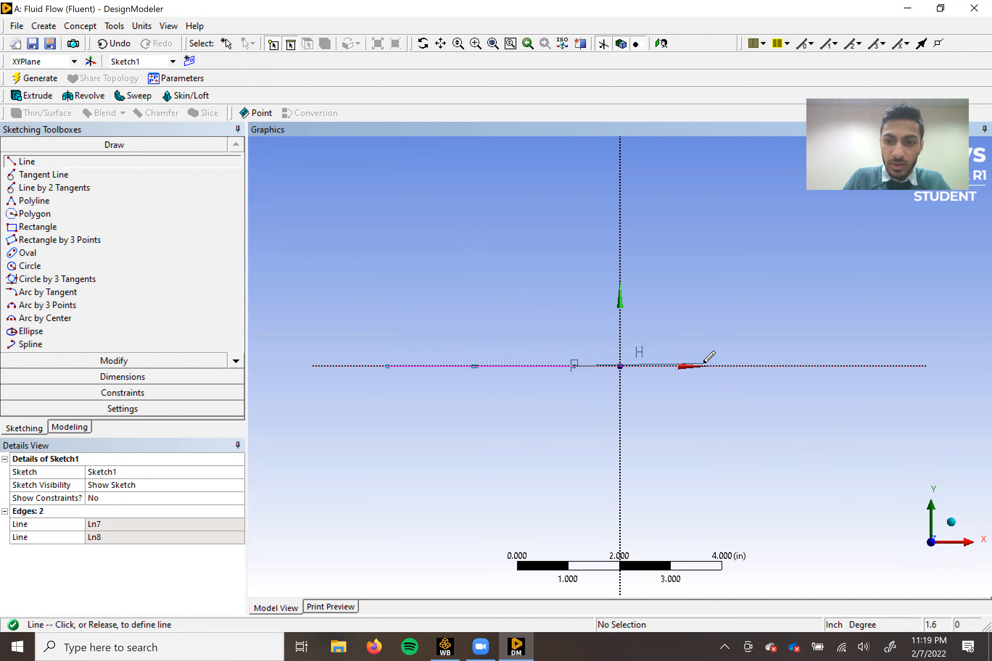
pyautogui.click(710, 365)
pyautogui.click(711, 365)
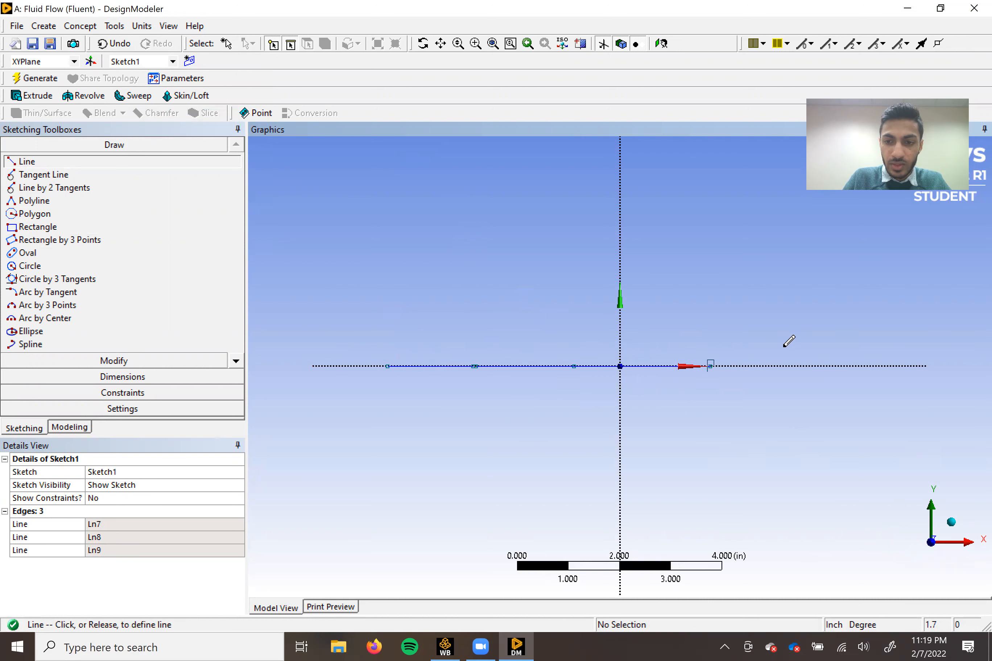
pyautogui.click(807, 365)
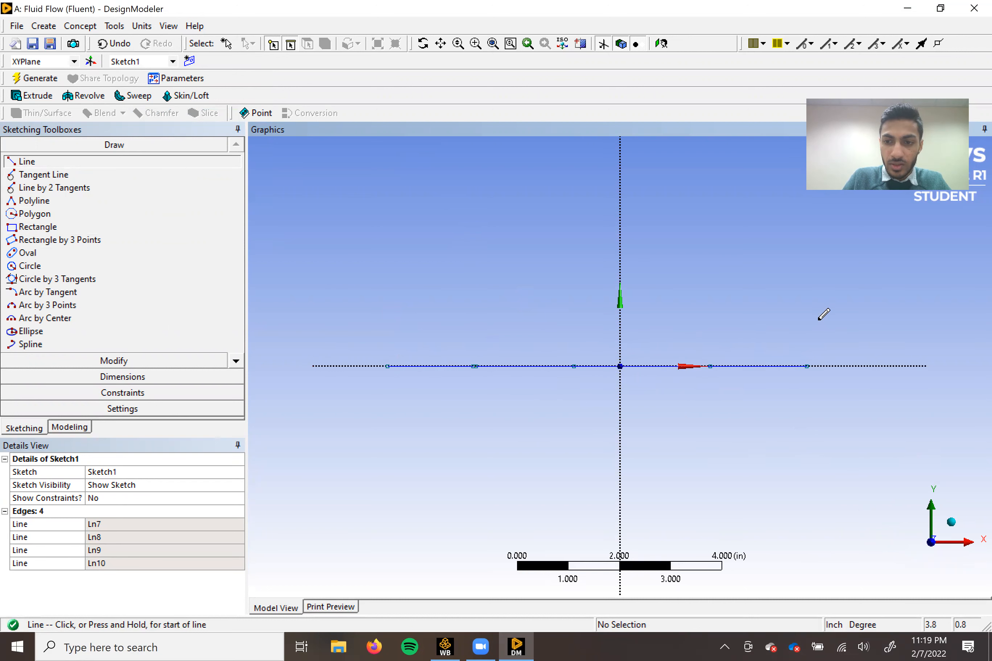
pyautogui.click(145, 376)
pyautogui.click(48, 208)
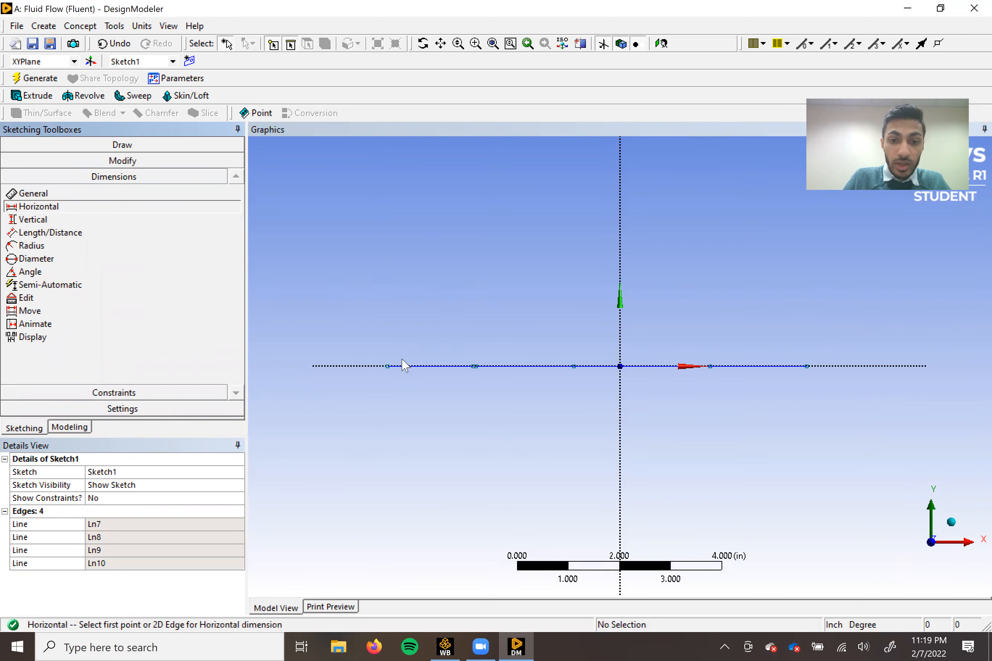
pyautogui.click(387, 366)
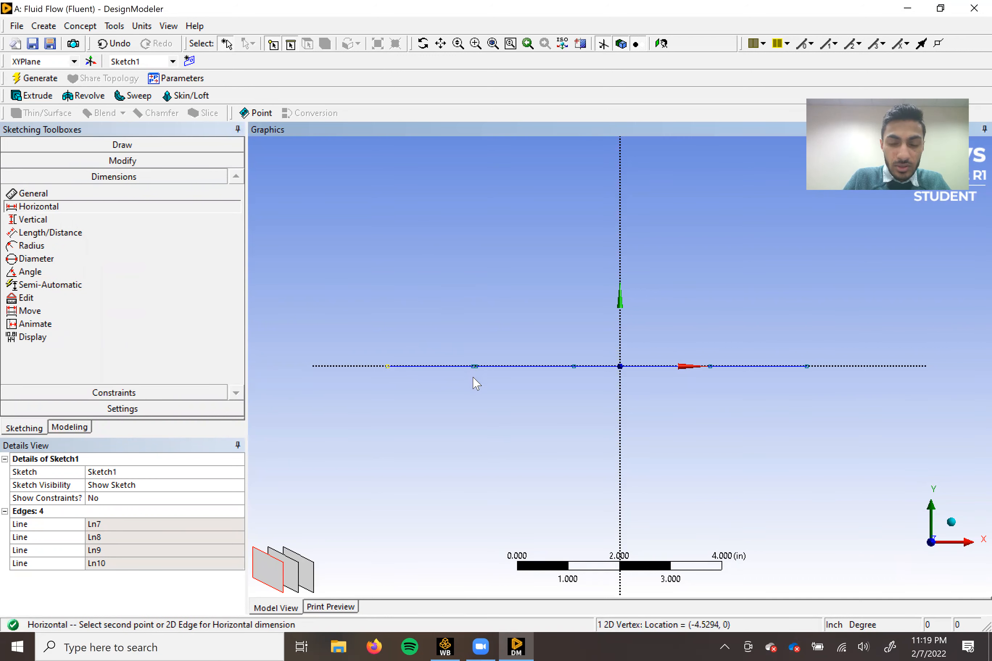
pyautogui.scroll(3, 477, 375)
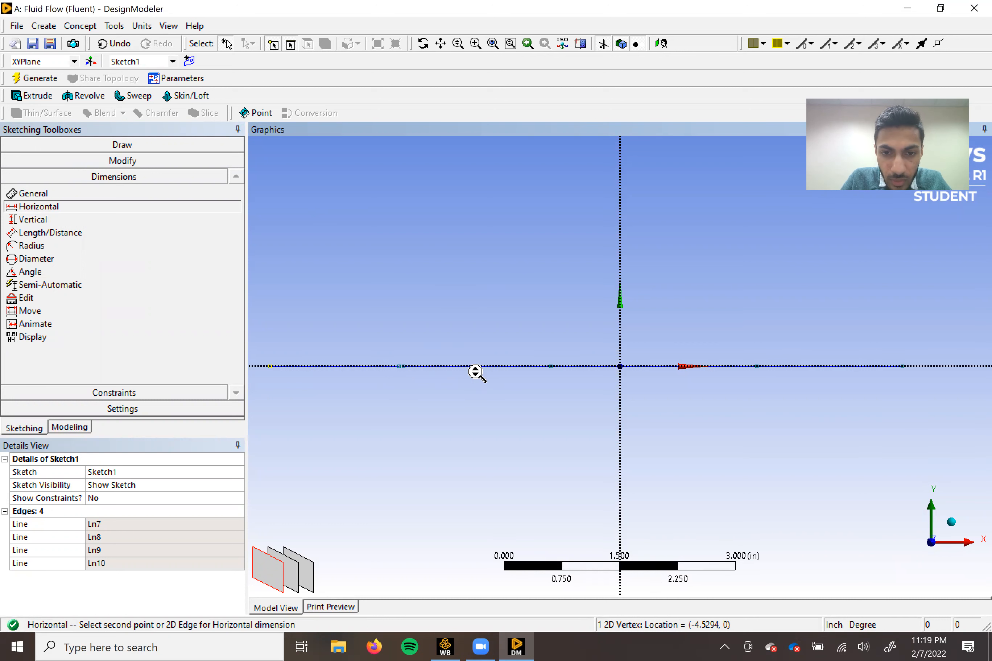
pyautogui.scroll(-3, 344, 376)
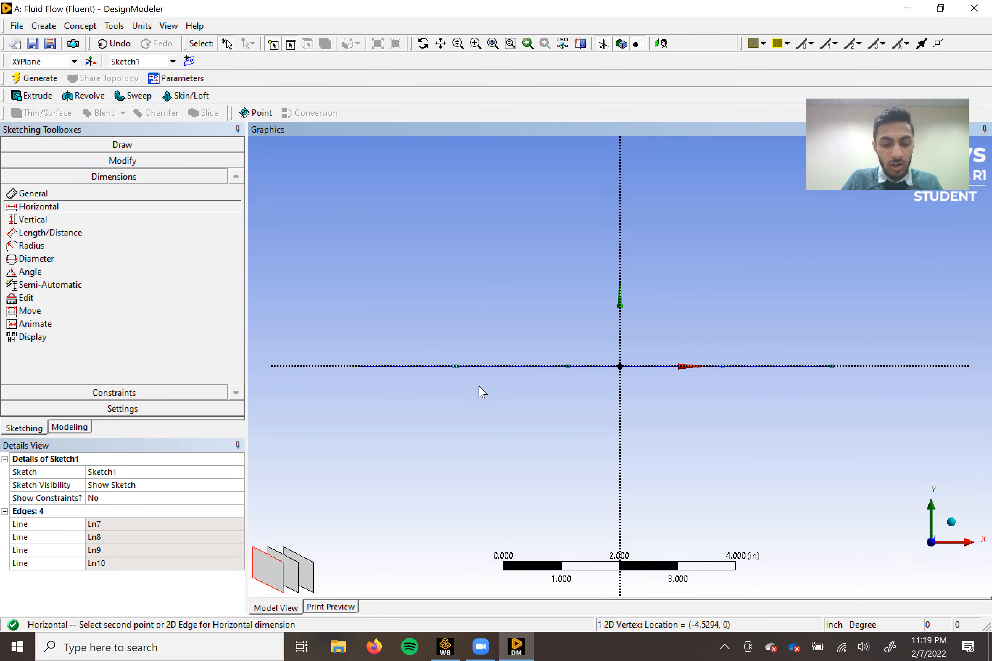
# Undo the last three lines, keeping only the first line on the X axis.
pyautogui.hotkey('ctrl', 'z')
pyautogui.hotkey('ctrl', 'z')
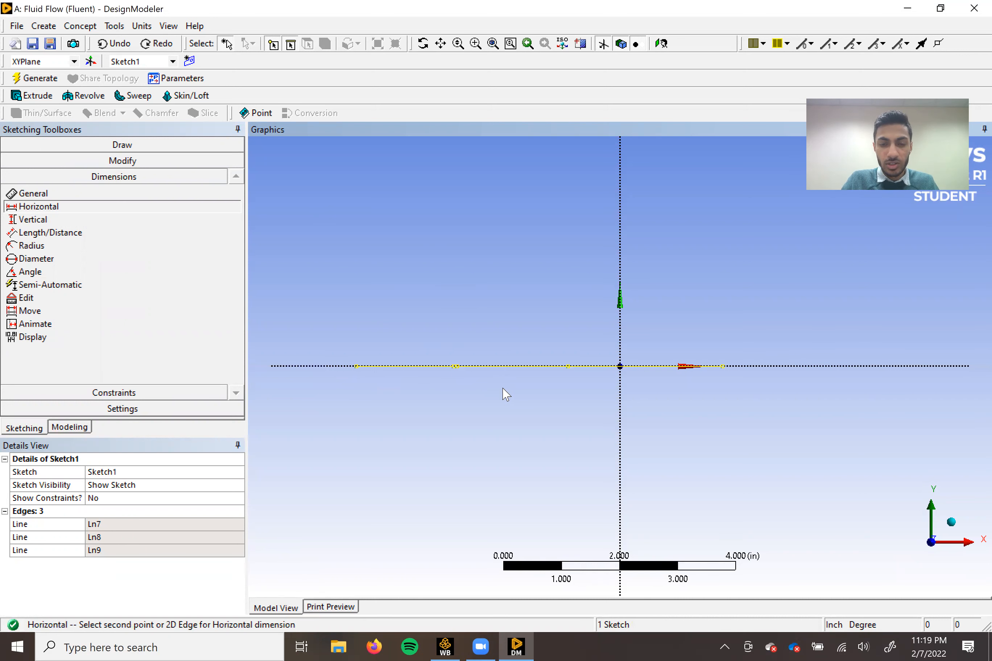
pyautogui.hotkey('ctrl', 'z')
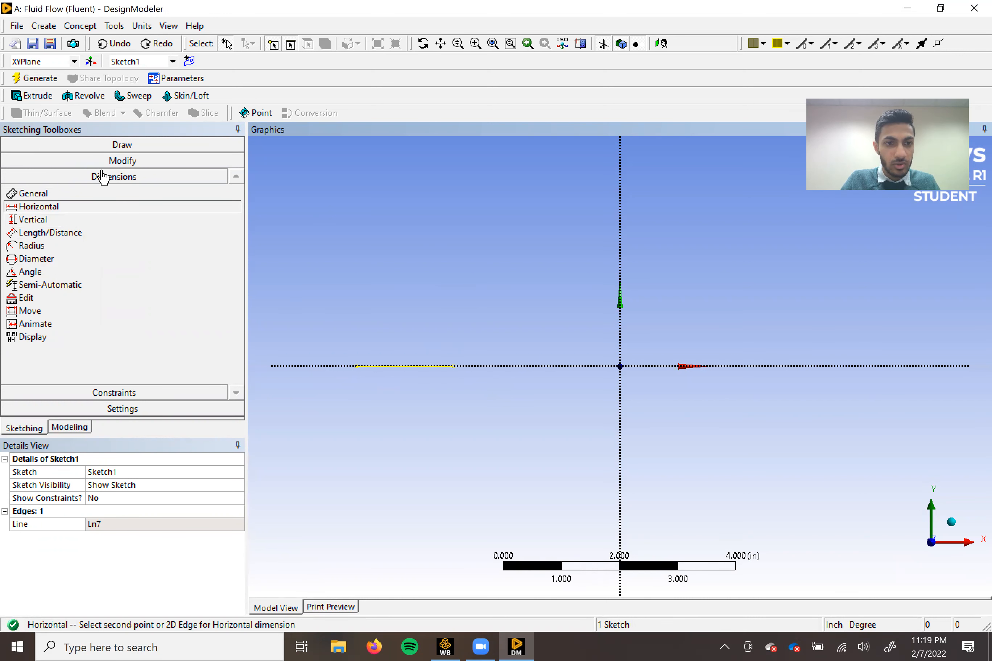
# Continue the first line along the X axis with three connected horizontal lines about 1.7, 1.95 and 2.05 in long.
pyautogui.click(109, 147)
pyautogui.click(26, 162)
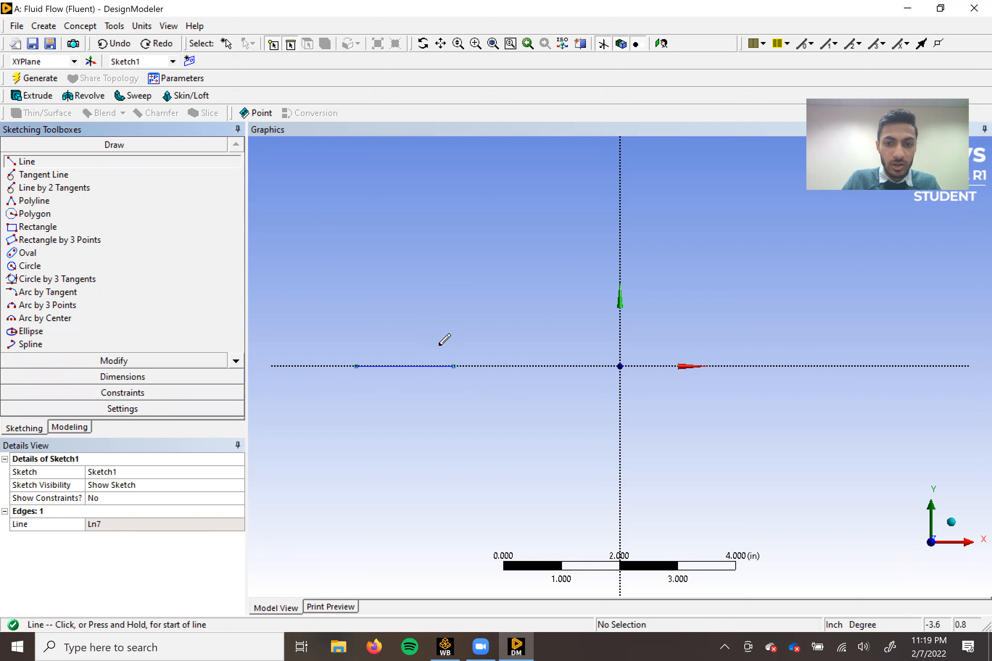
pyautogui.click(453, 364)
pyautogui.click(552, 366)
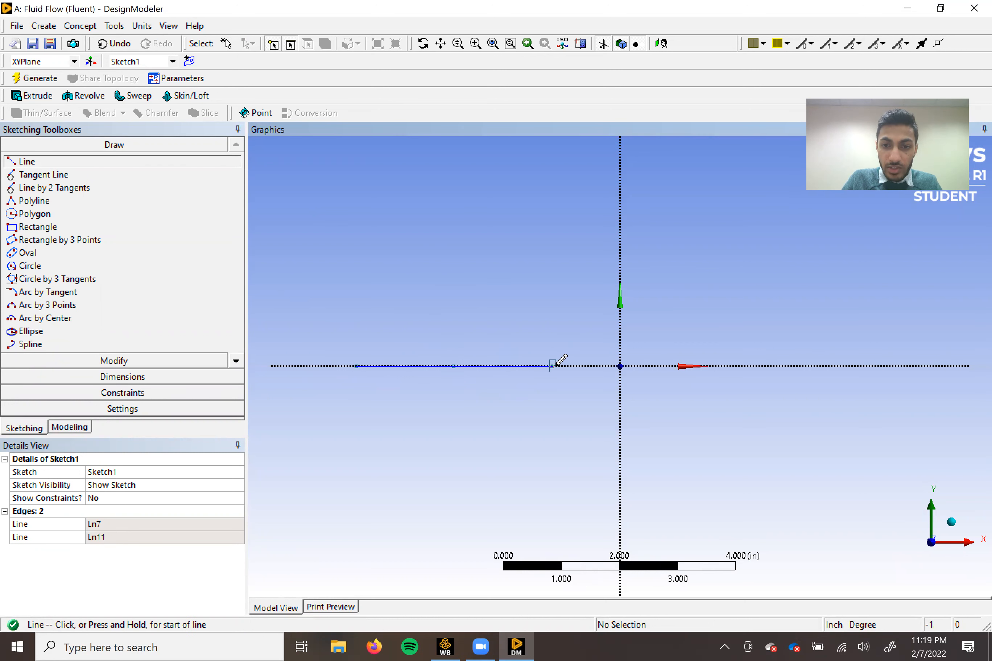
pyautogui.click(665, 365)
pyautogui.click(665, 365)
pyautogui.click(784, 366)
# Add horizontal dimensions to the first and second lines of the chain, placed below the X axis.
pyautogui.click(49, 376)
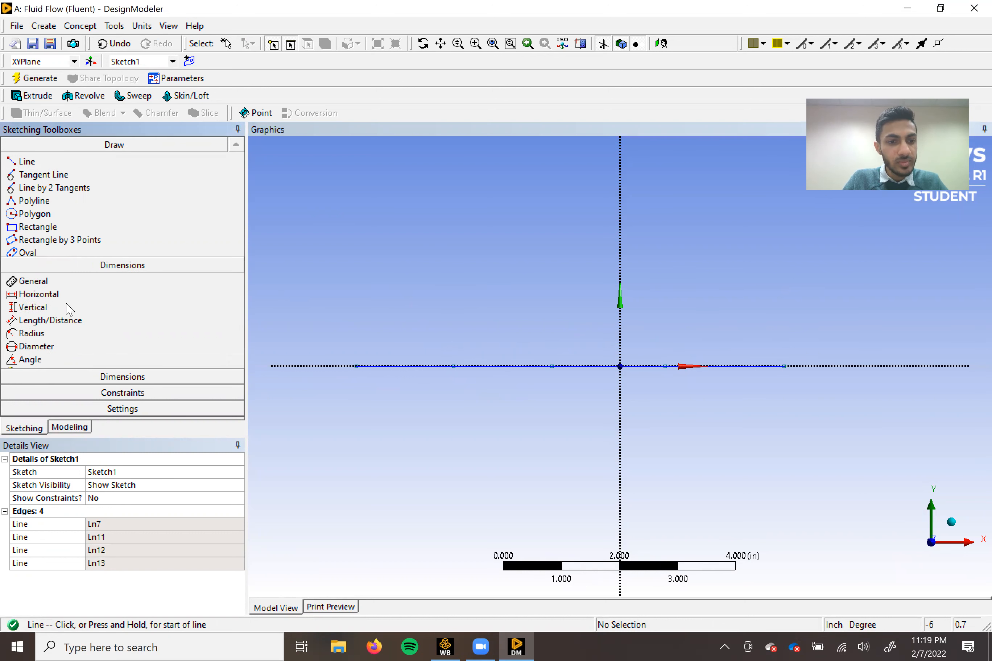
pyautogui.click(52, 208)
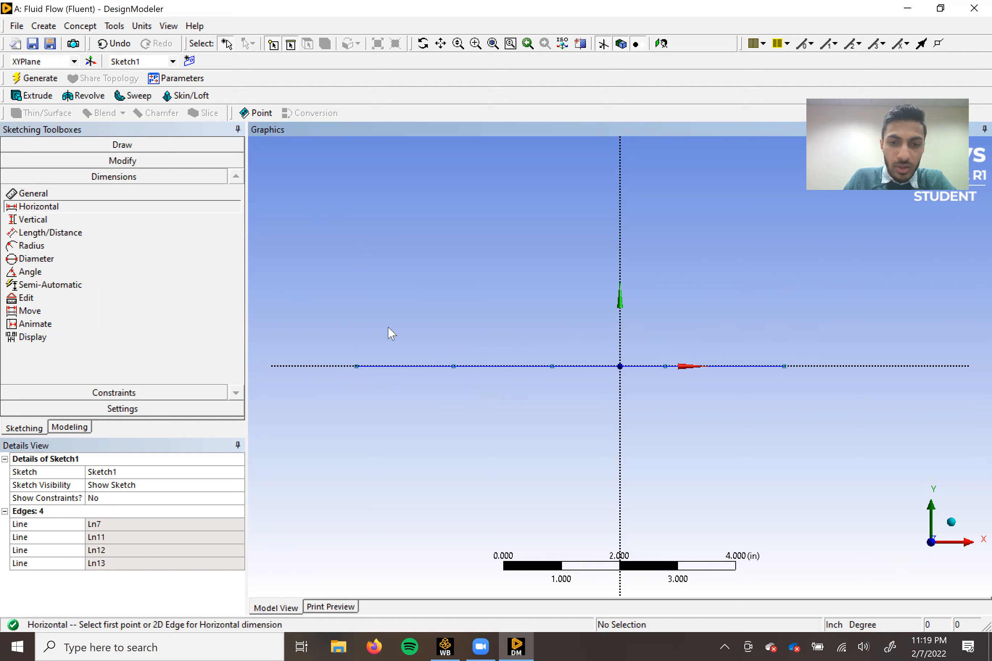
pyautogui.click(356, 366)
pyautogui.click(453, 366)
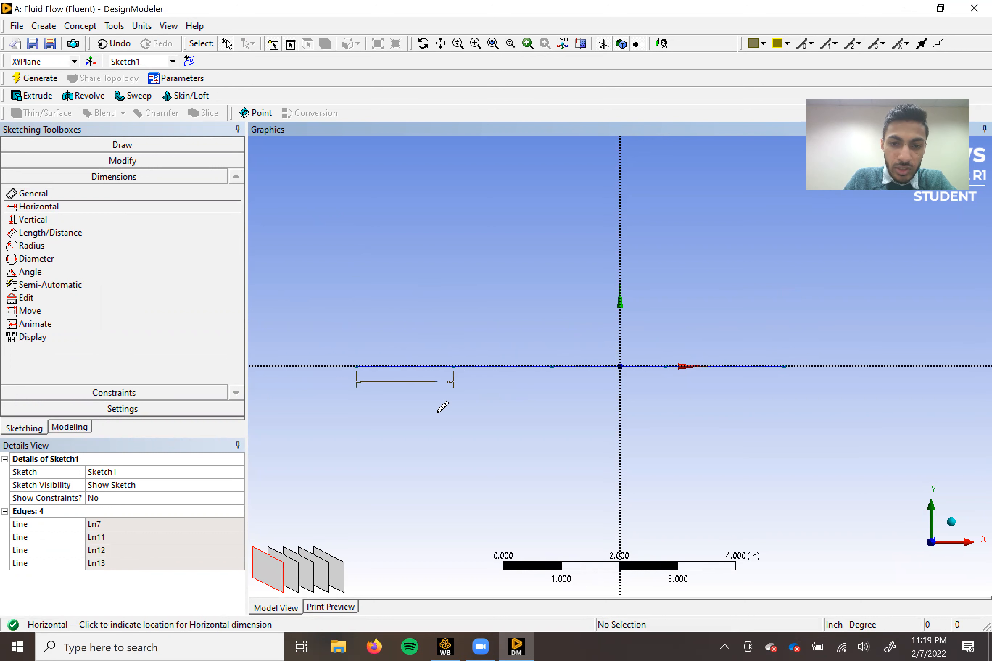
pyautogui.click(412, 433)
pyautogui.click(453, 366)
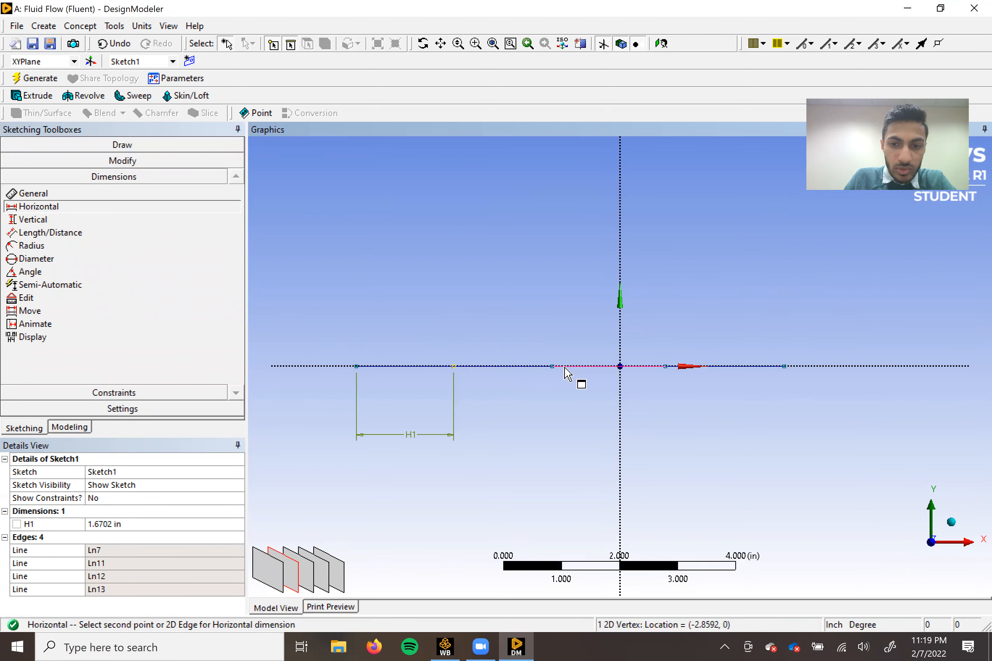
pyautogui.click(552, 367)
pyautogui.click(508, 446)
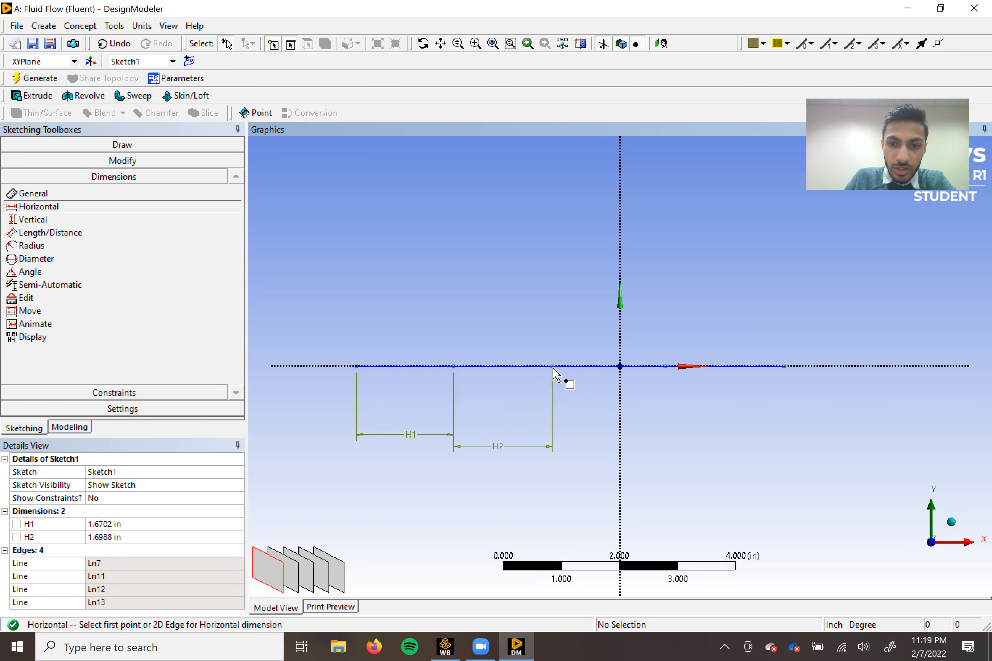
# Add horizontal dimensions to the third and fourth lines of the chain, placed below the X axis.
pyautogui.click(553, 367)
pyautogui.click(665, 366)
pyautogui.click(632, 435)
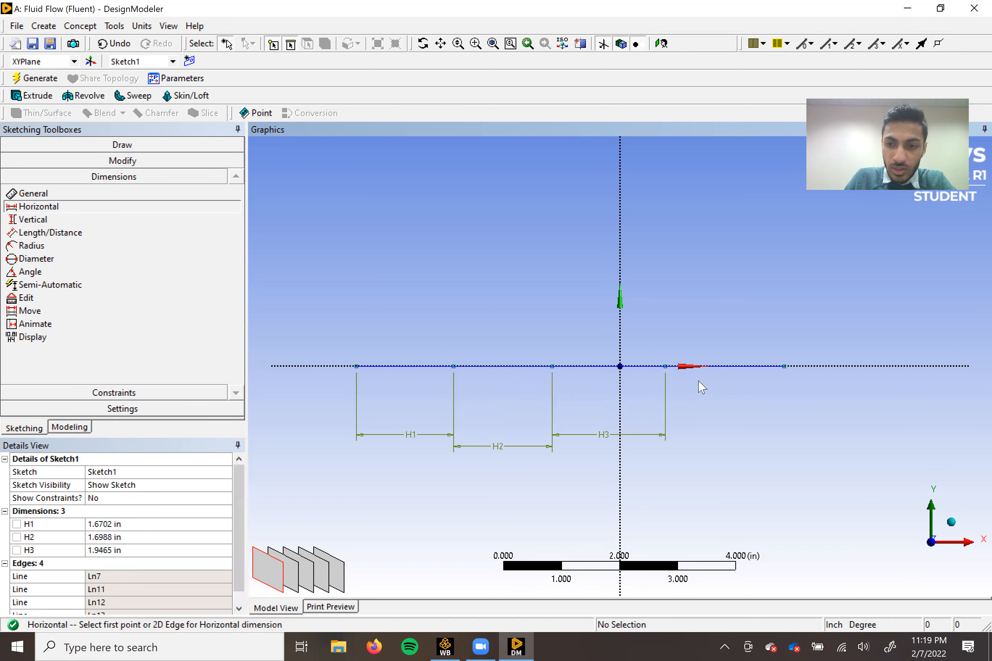
pyautogui.click(665, 366)
pyautogui.click(784, 366)
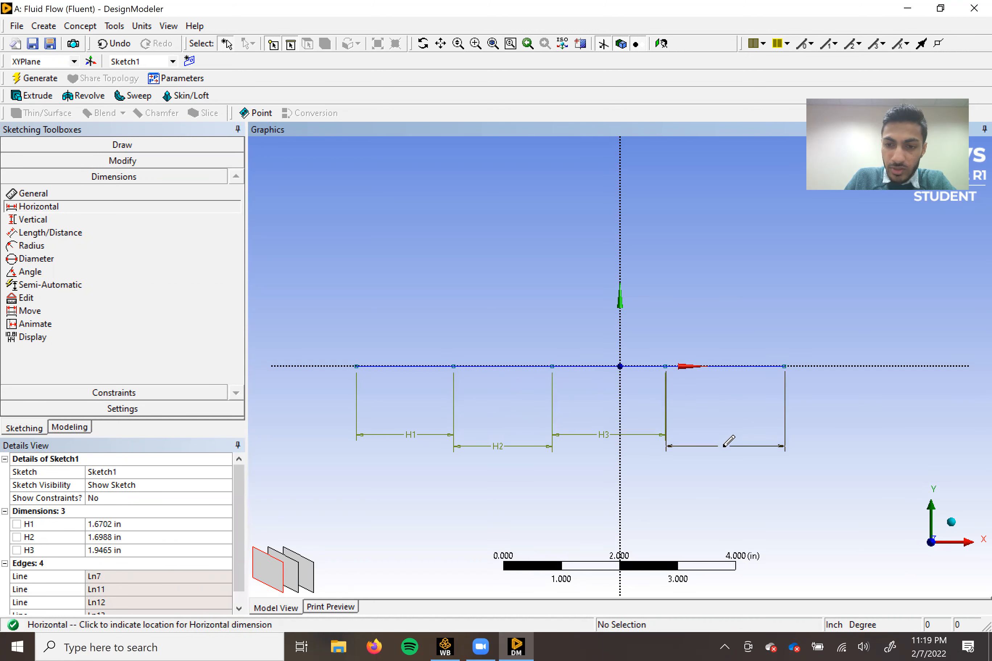
pyautogui.click(726, 446)
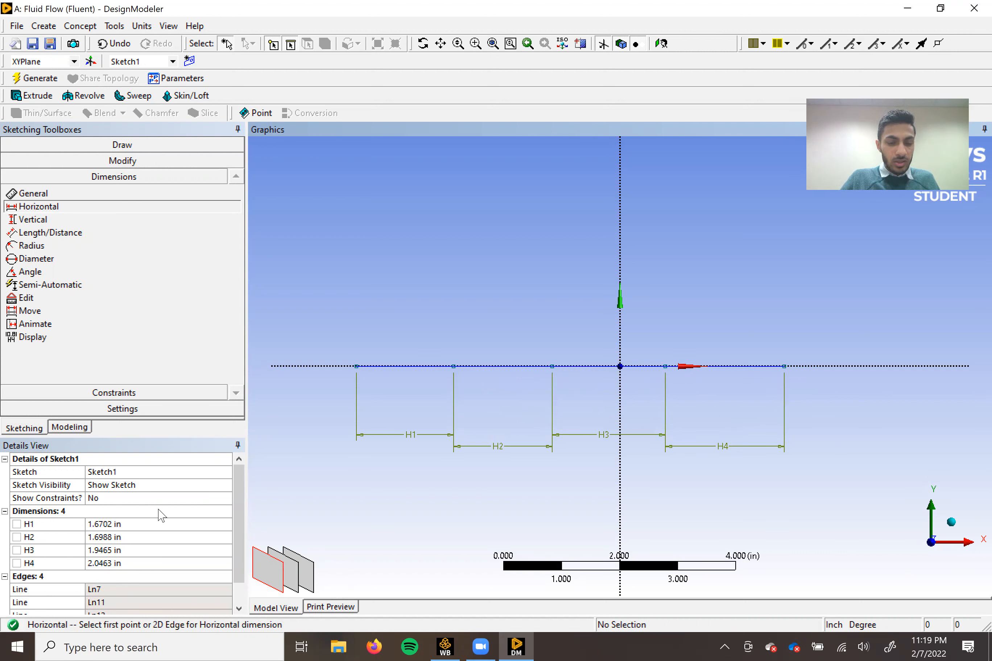
# Set dimension H1 to 15 in and dimension H2 to 24 in.
pyautogui.scroll(-3, 588, 401)
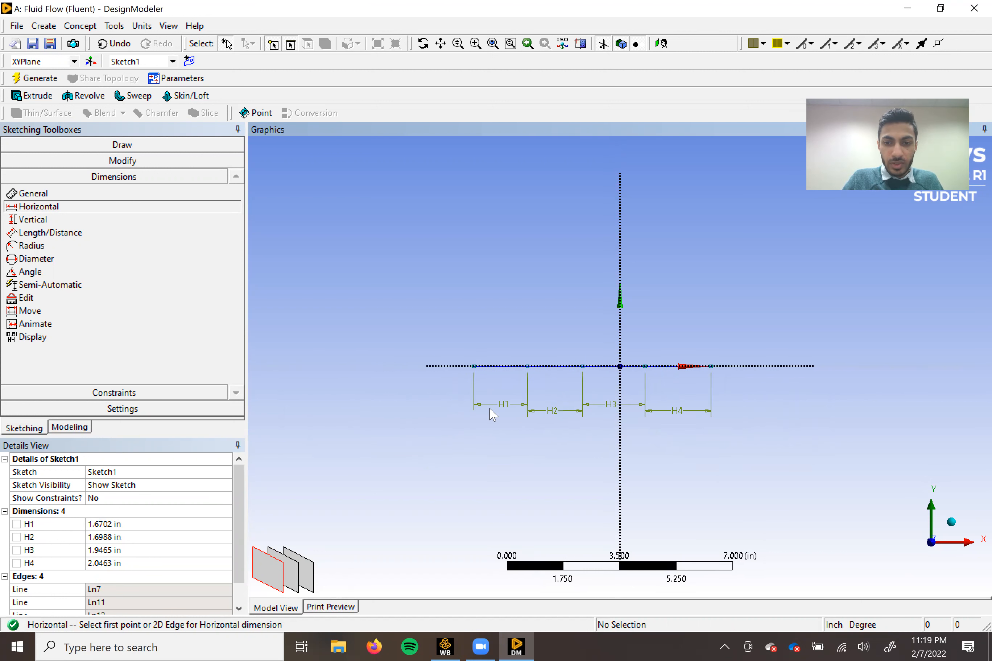
pyautogui.click(134, 523)
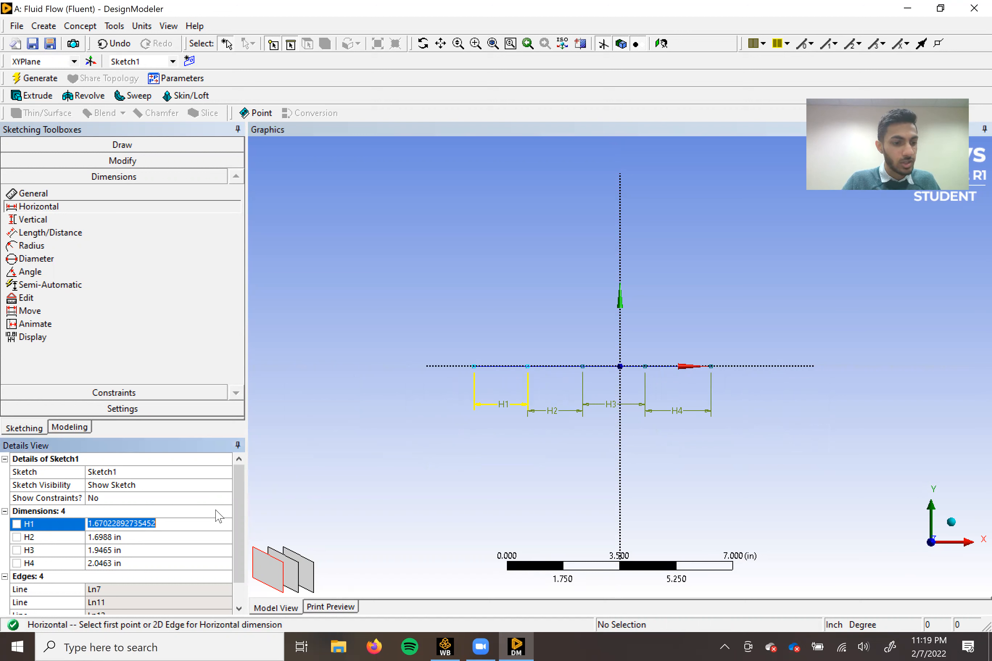
pyautogui.write('15')
pyautogui.press('Return')
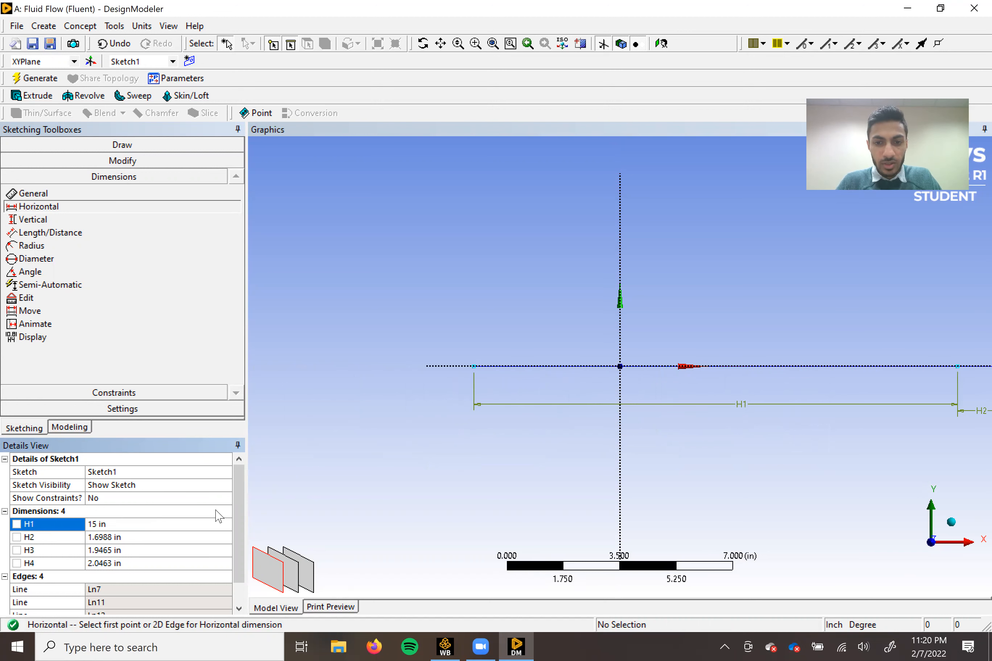
pyautogui.click(107, 537)
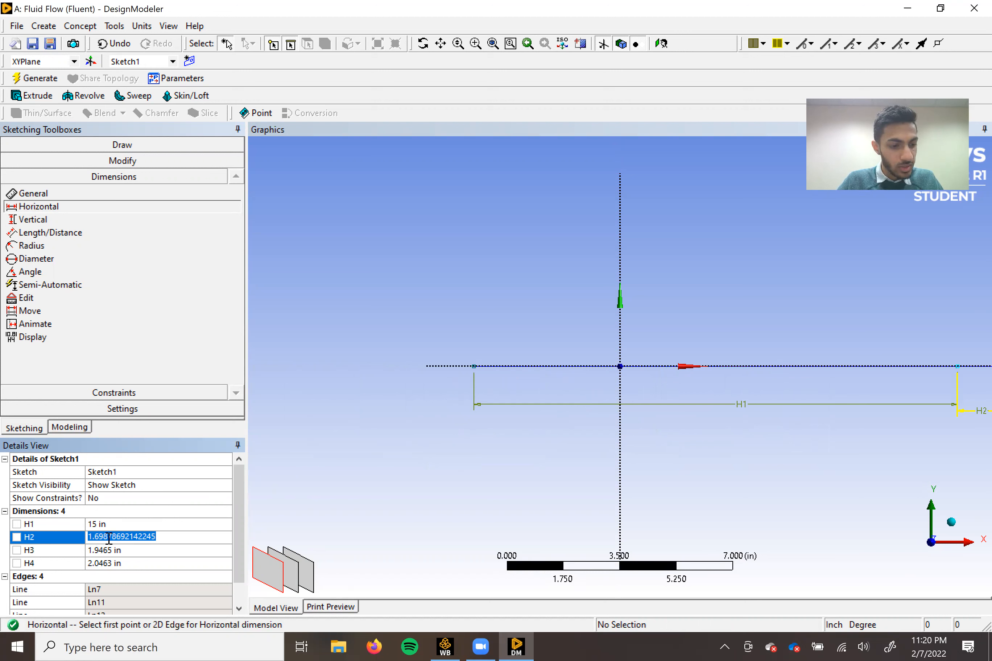
pyautogui.write('24')
# Set dimension H3 to 12 in and dimension H4 to 42 in.
pyautogui.click(108, 550)
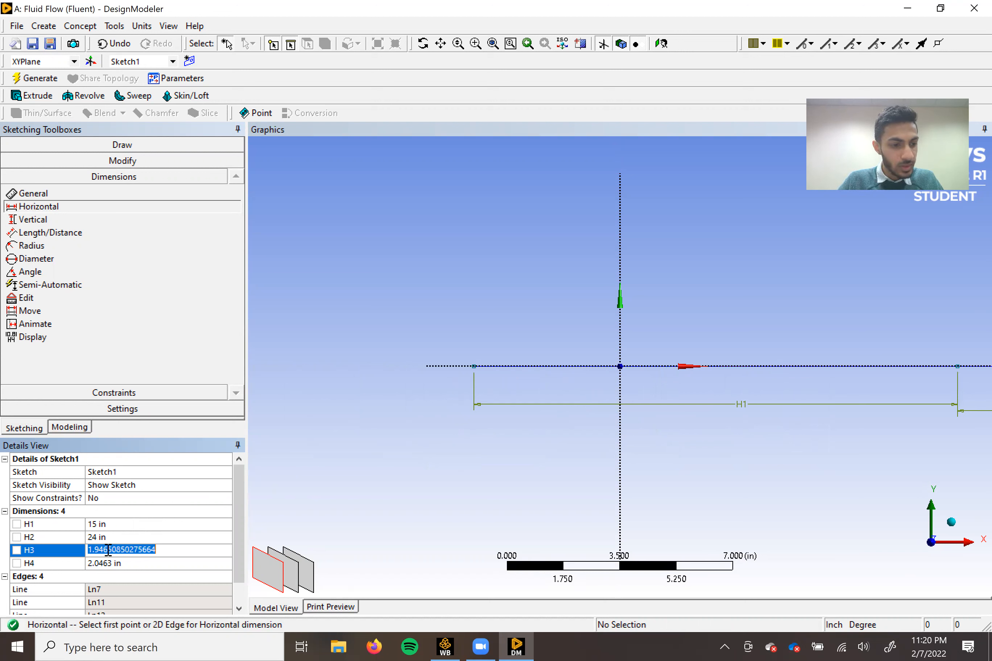
pyautogui.write('12')
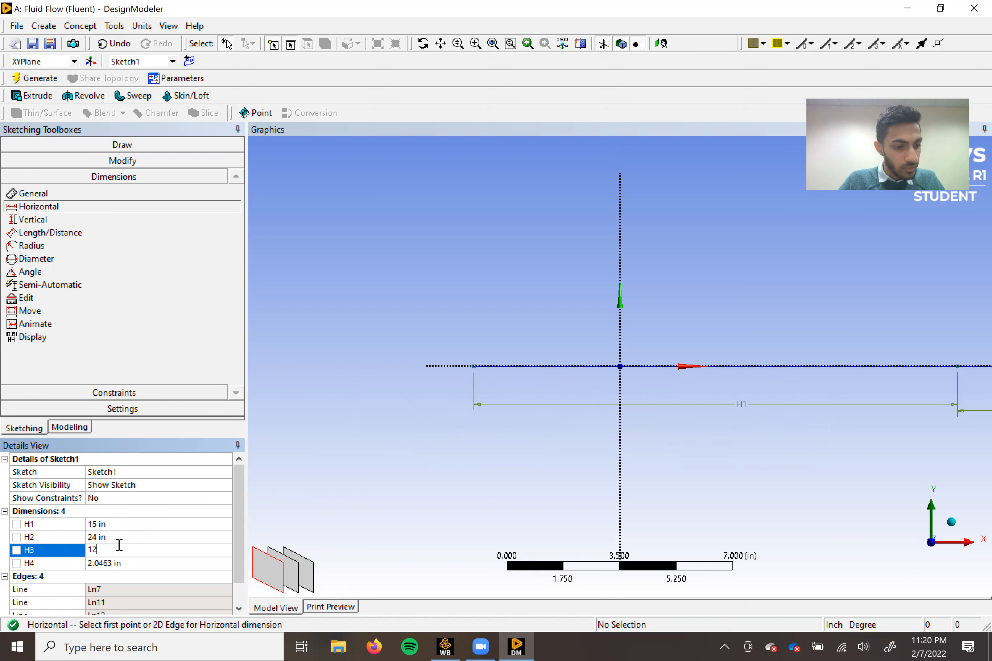
pyautogui.click(116, 564)
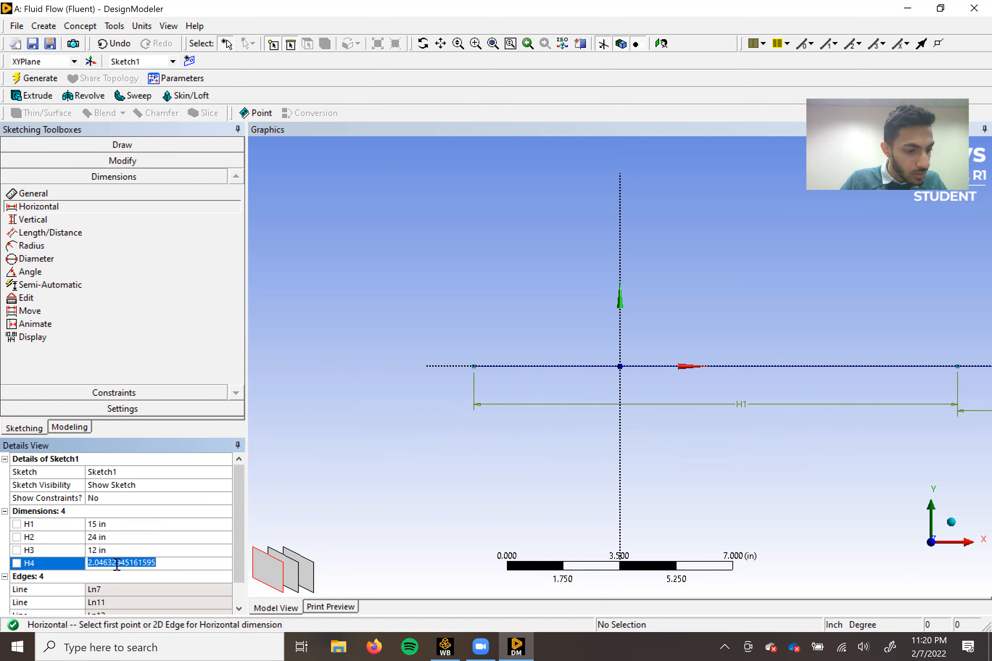
pyautogui.write('42')
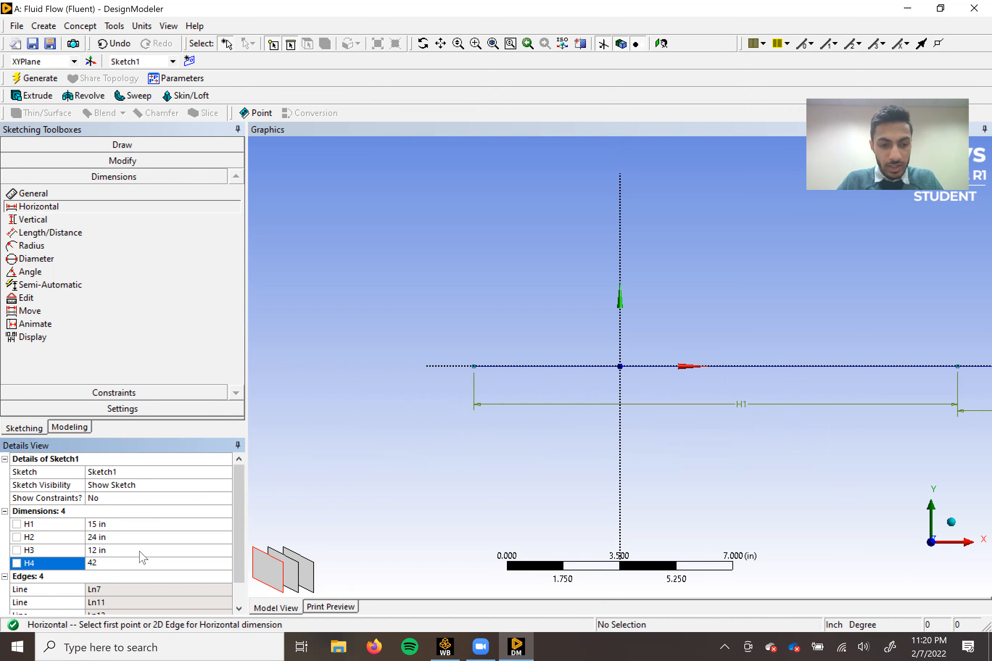
pyautogui.press('Return')
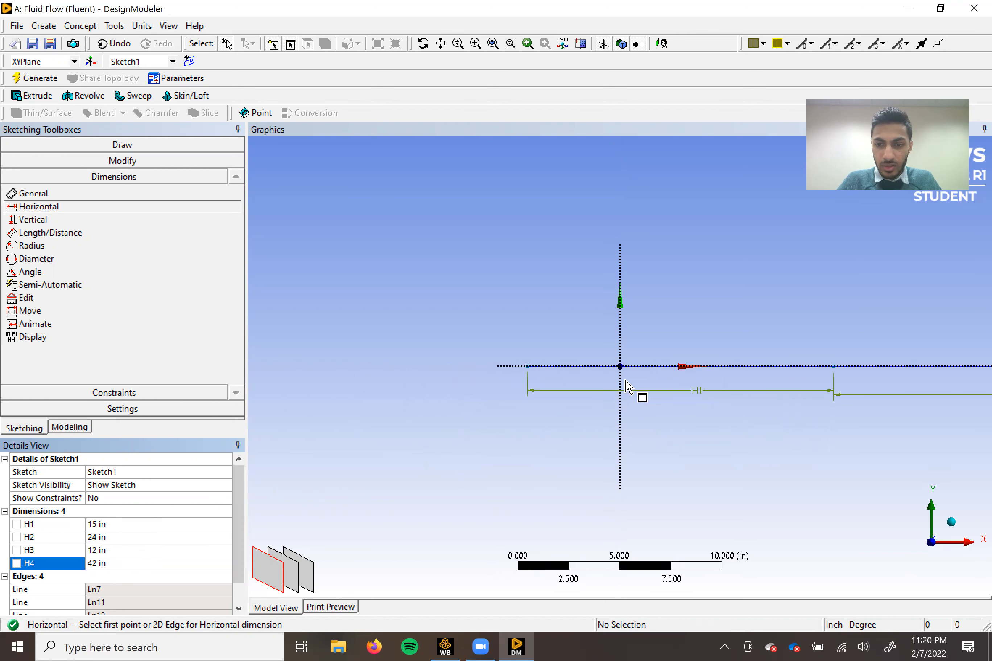
pyautogui.scroll(-3, 737, 336)
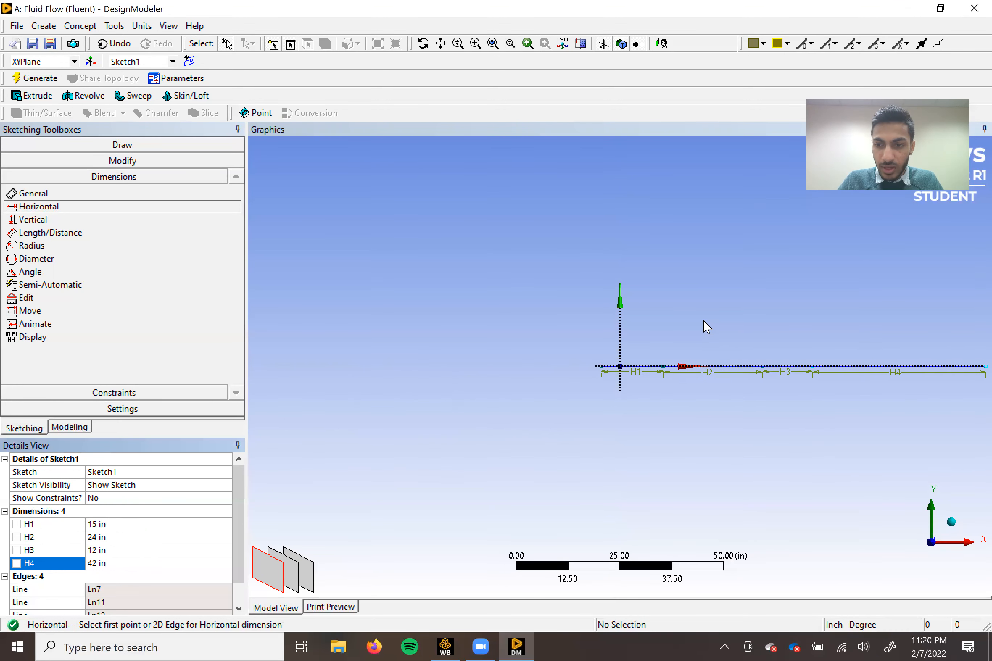
# Draw a single horizontal line along the X axis from the first endpoint of the chain to its last endpoint.
pyautogui.scroll(1, 874, 319)
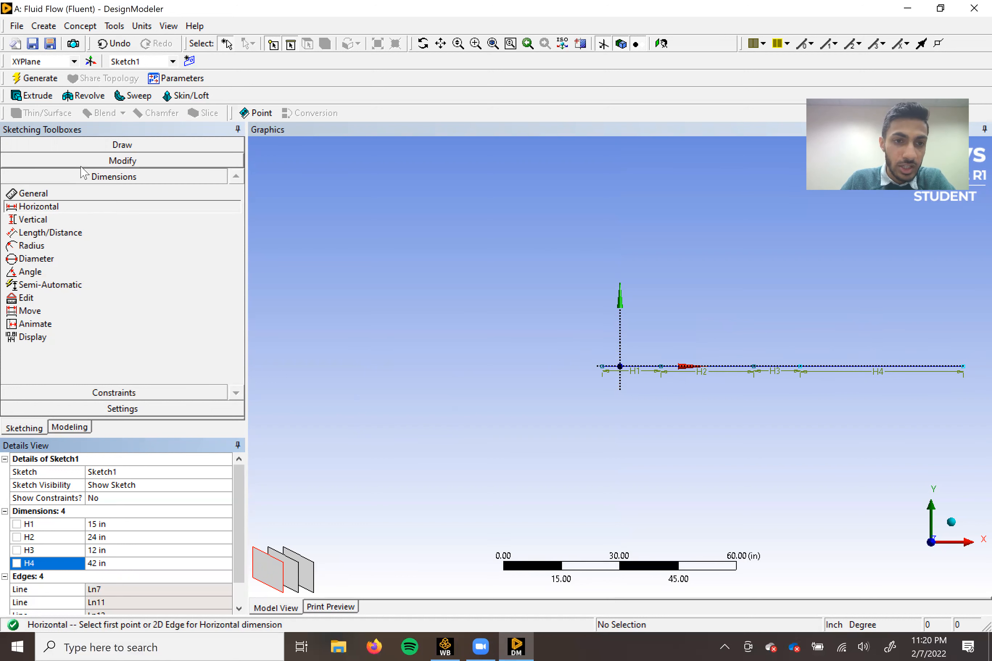
pyautogui.click(99, 146)
pyautogui.click(26, 161)
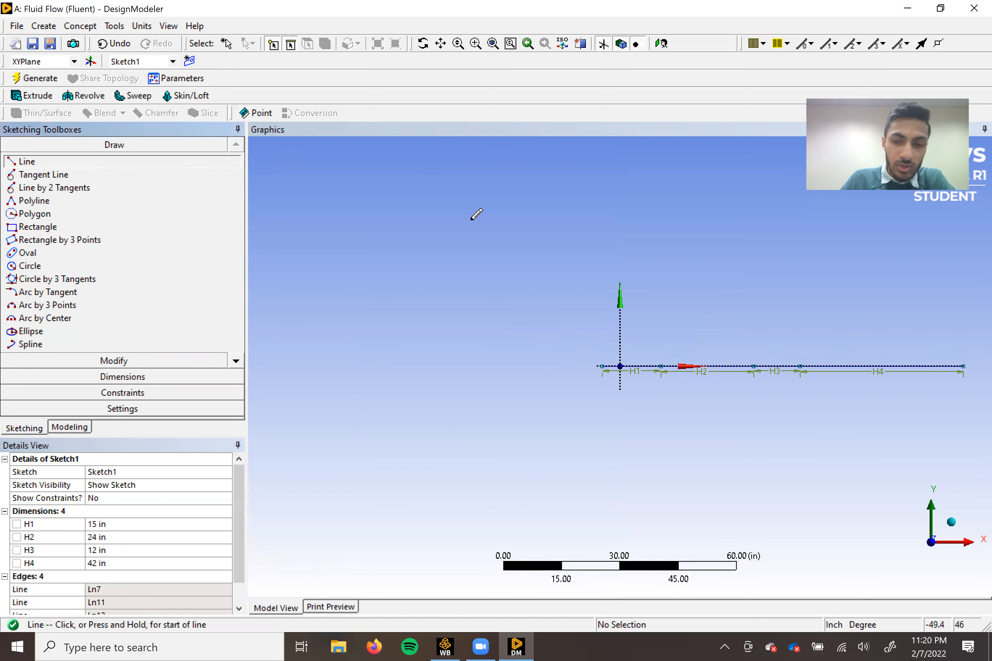
pyautogui.click(602, 365)
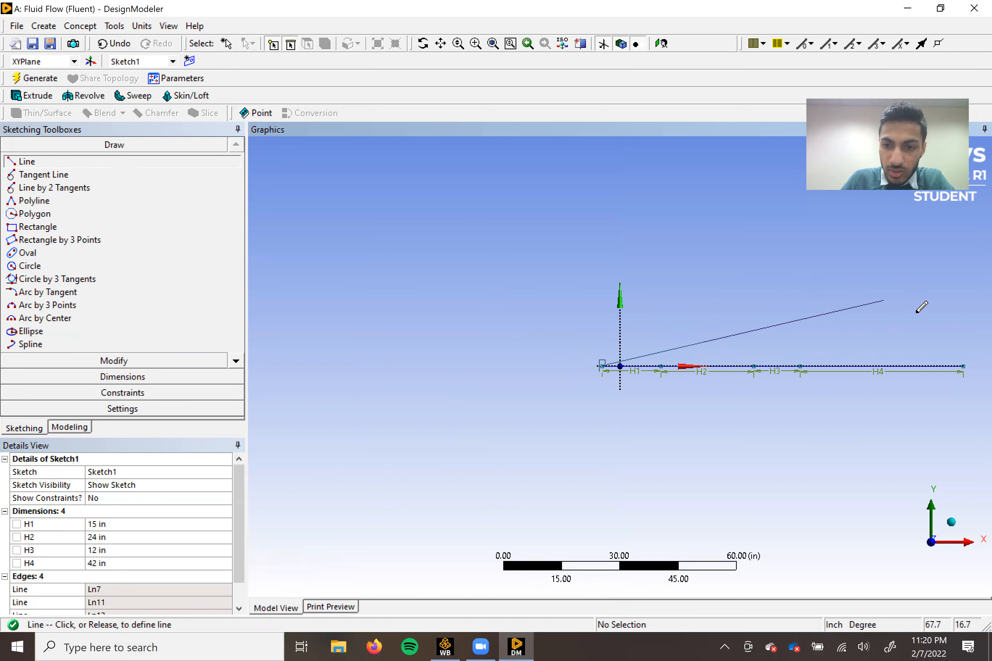
pyautogui.click(963, 364)
# Apply a Midpoint constraint between the full-length line and the origin to centre the chain on the Y axis.
pyautogui.click(102, 393)
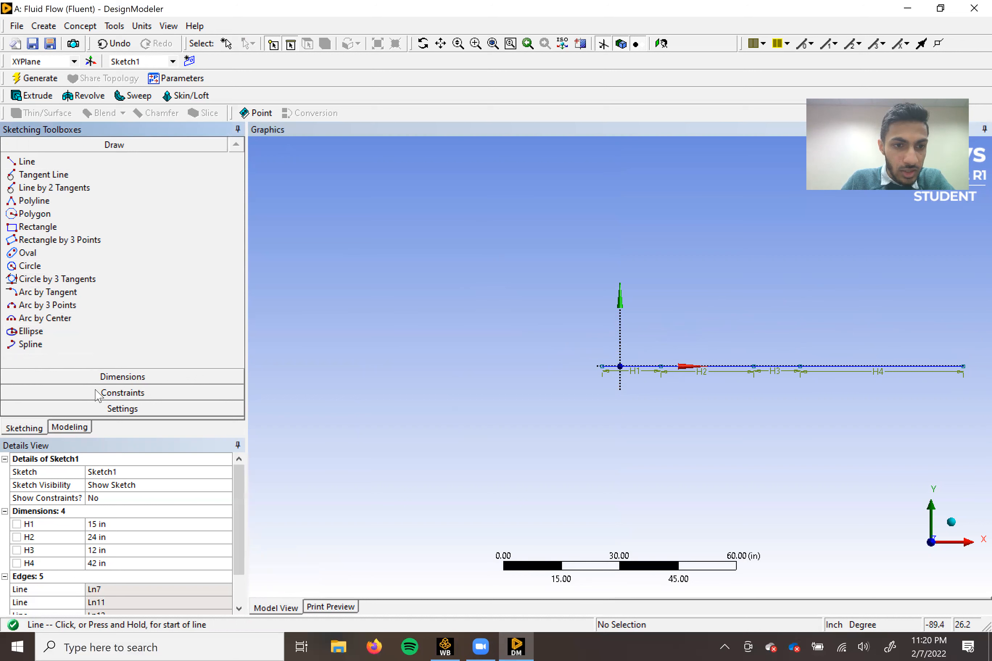
pyautogui.click(72, 288)
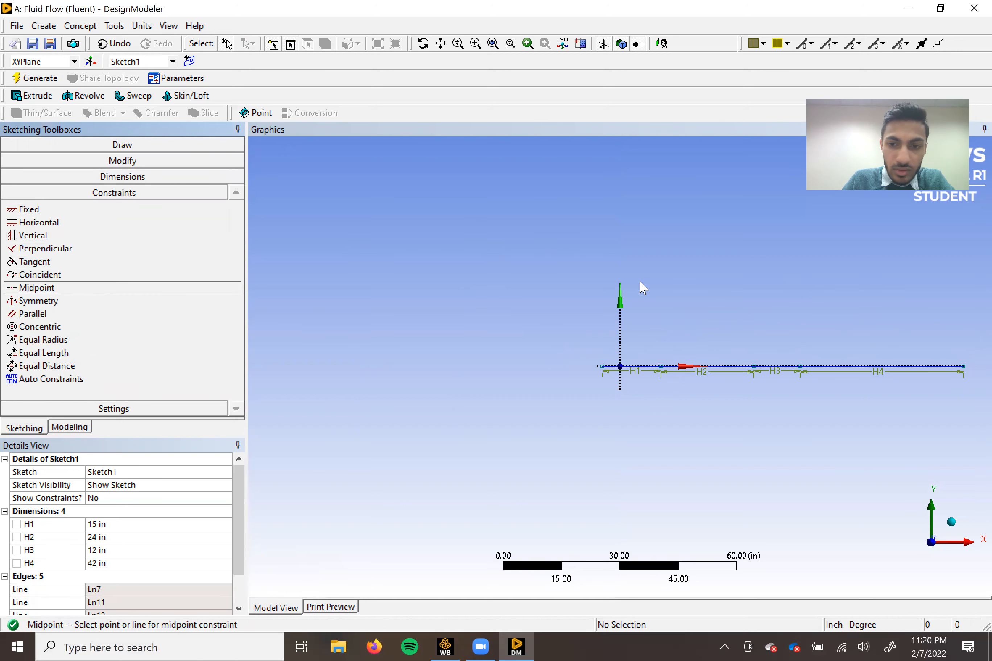
pyautogui.click(894, 367)
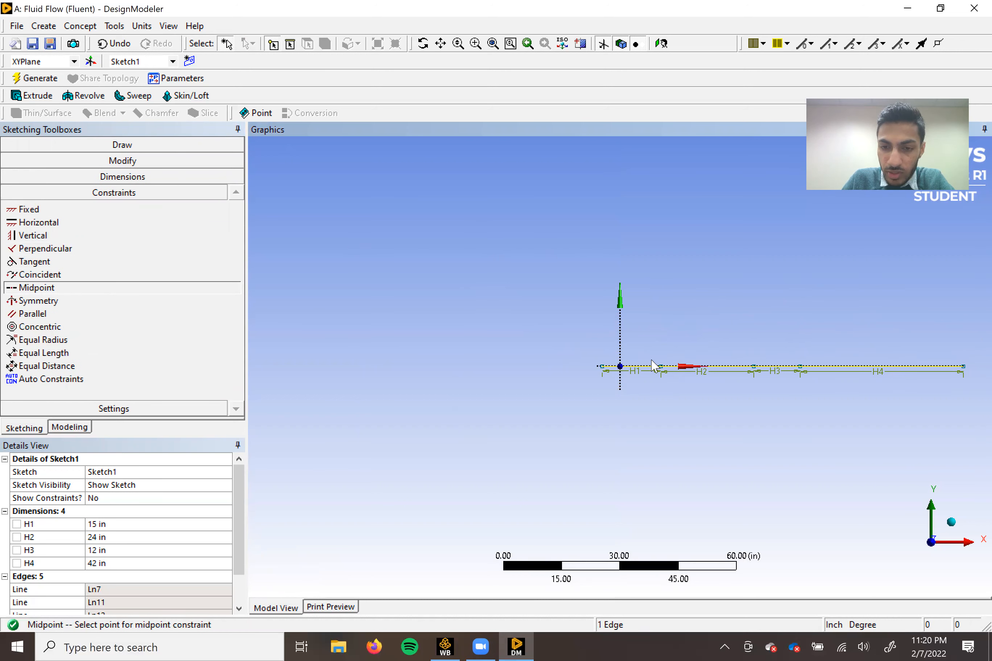
pyautogui.click(620, 367)
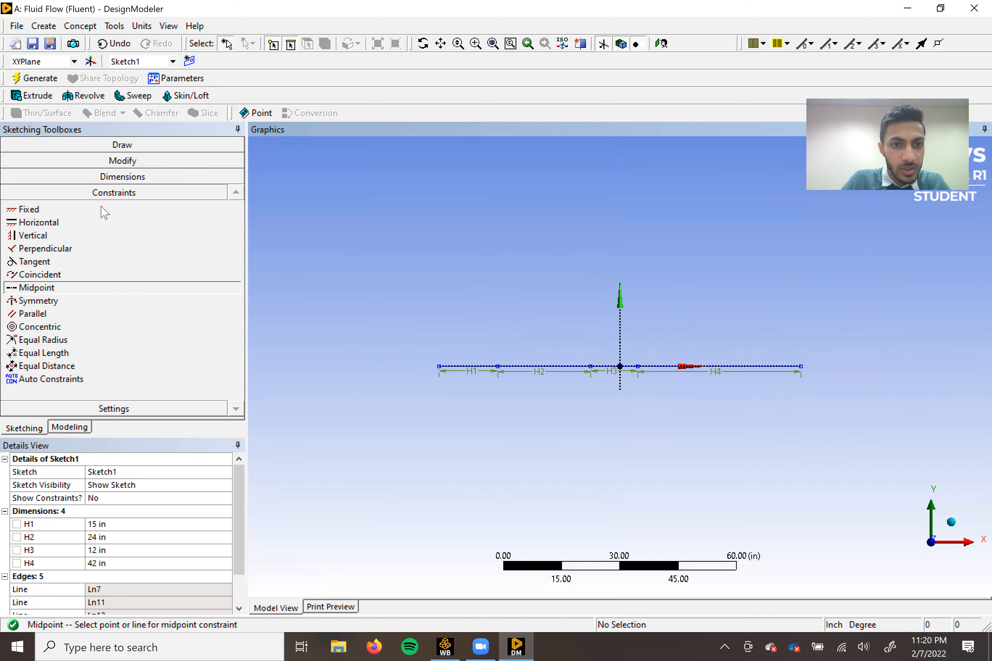
# Draw five separate vertical lines across the horizontal chain, each about 20 in tall, spaced roughly near the chain's junctions and ends.
pyautogui.click(102, 145)
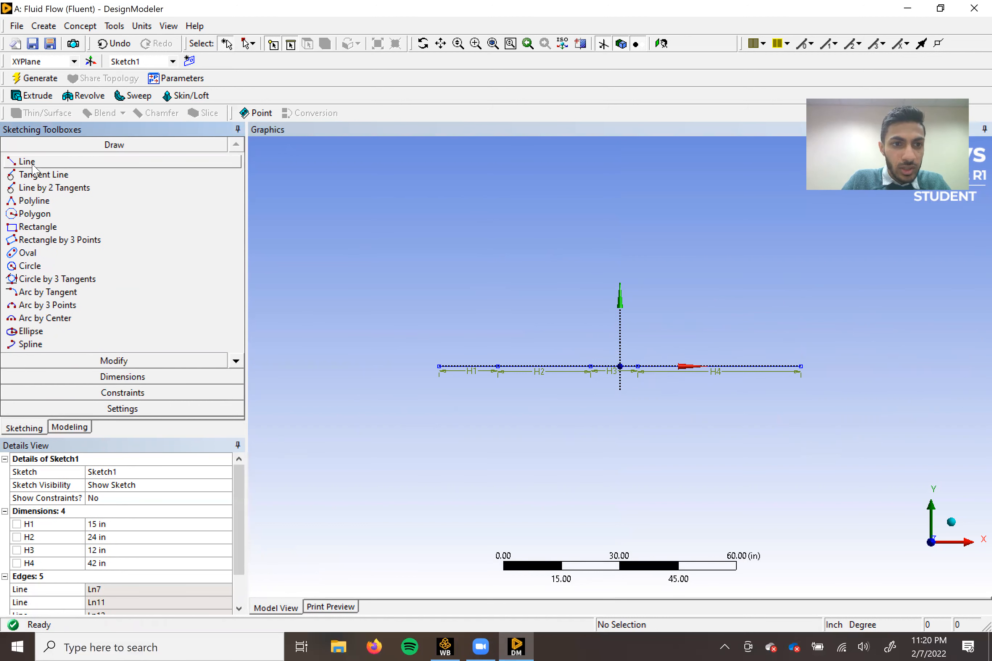
pyautogui.click(27, 161)
pyautogui.click(424, 332)
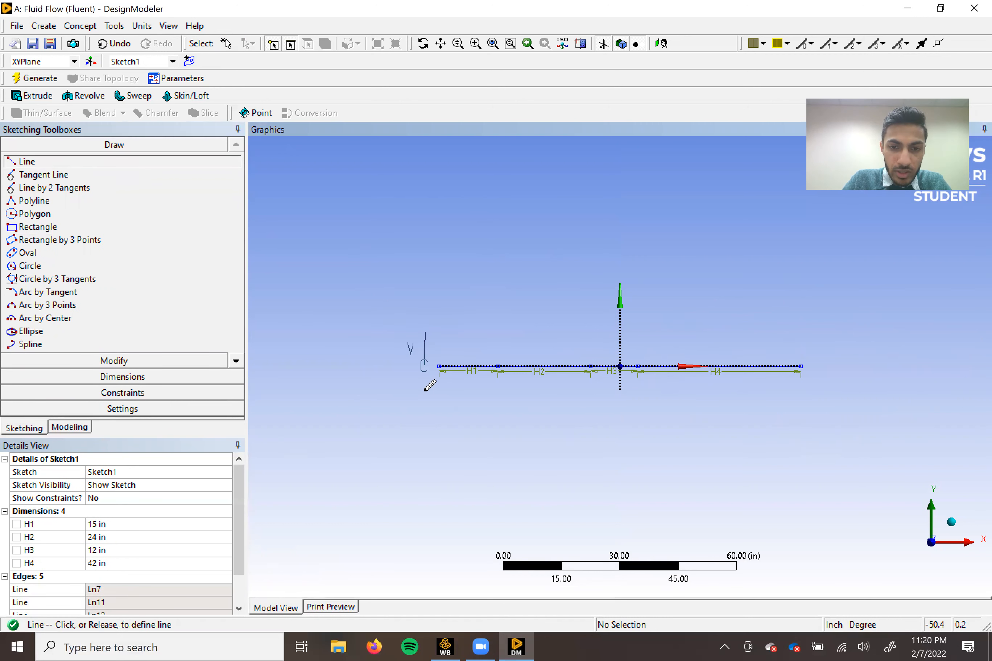
pyautogui.click(425, 406)
pyautogui.click(476, 337)
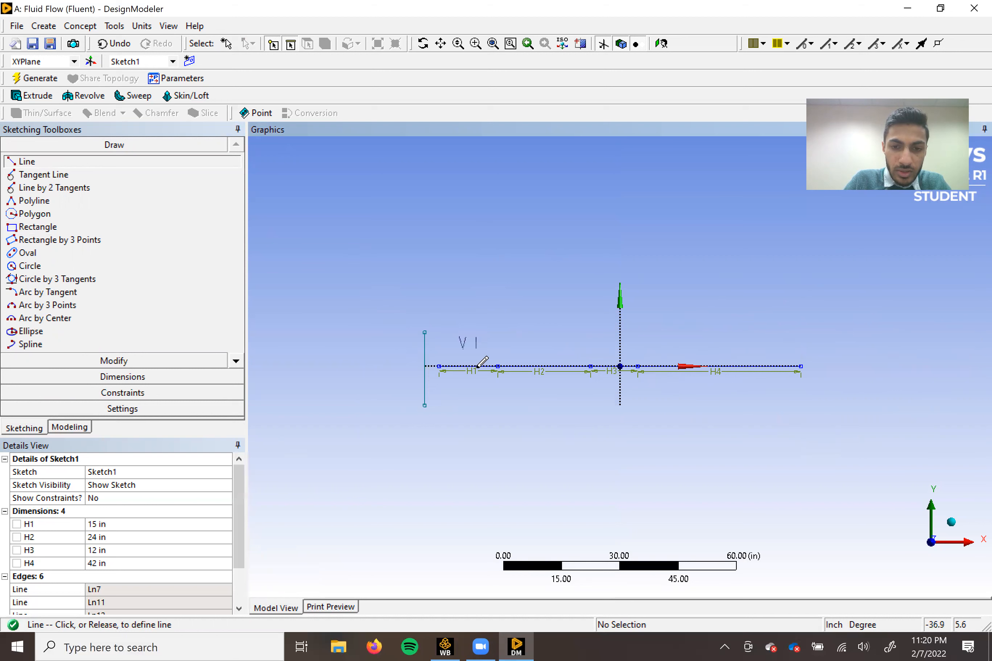
pyautogui.click(476, 409)
pyautogui.click(560, 340)
pyautogui.click(561, 419)
pyautogui.click(611, 332)
pyautogui.click(612, 413)
pyautogui.click(742, 338)
pyautogui.click(743, 411)
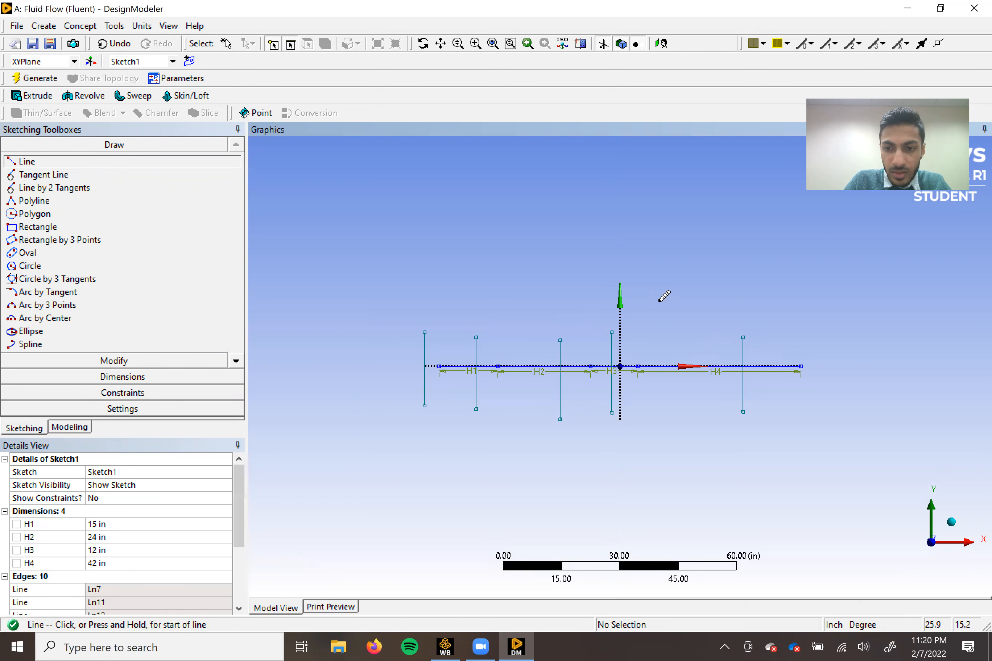
# Apply Midpoint constraints centring the first vertical line on the chain's start point and the second on the H1/H2 junction.
pyautogui.click(135, 393)
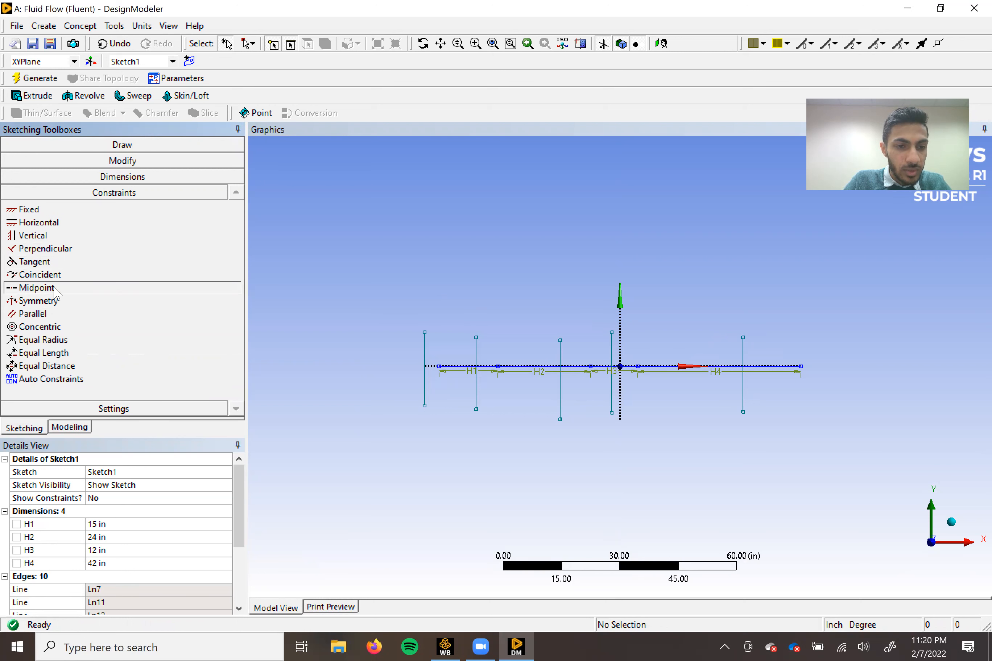
pyautogui.click(36, 288)
pyautogui.click(427, 348)
pyautogui.click(440, 367)
pyautogui.click(476, 358)
pyautogui.click(499, 366)
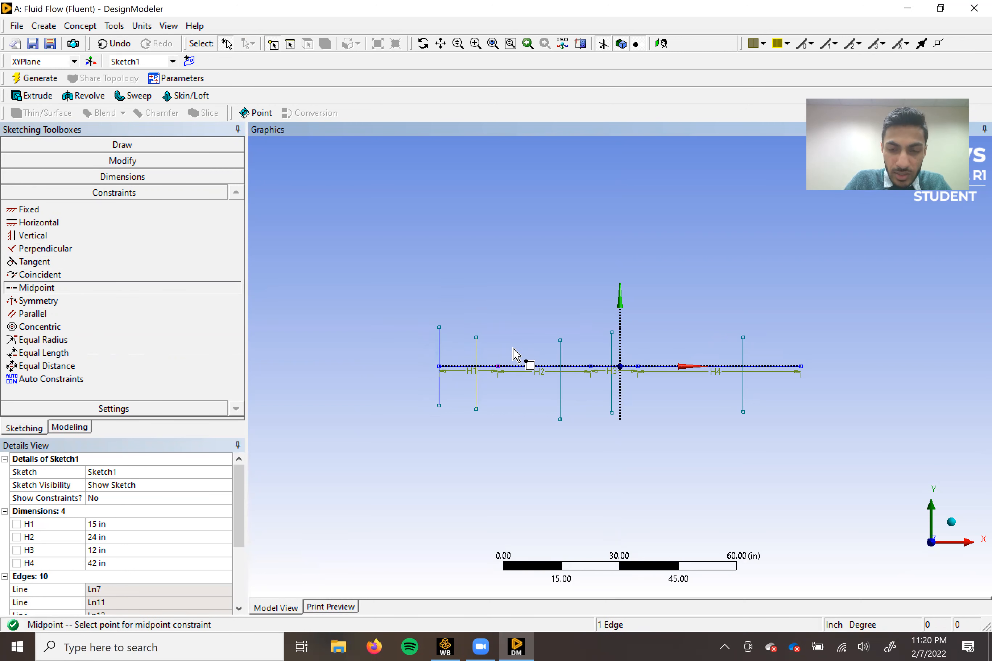
# Apply Midpoint constraints centring the third, fourth and fifth vertical lines on the H2/H3 junction, the H3/H4 junction and the chain's end point.
pyautogui.click(560, 355)
pyautogui.click(607, 357)
pyautogui.click(611, 347)
pyautogui.click(639, 367)
pyautogui.click(744, 355)
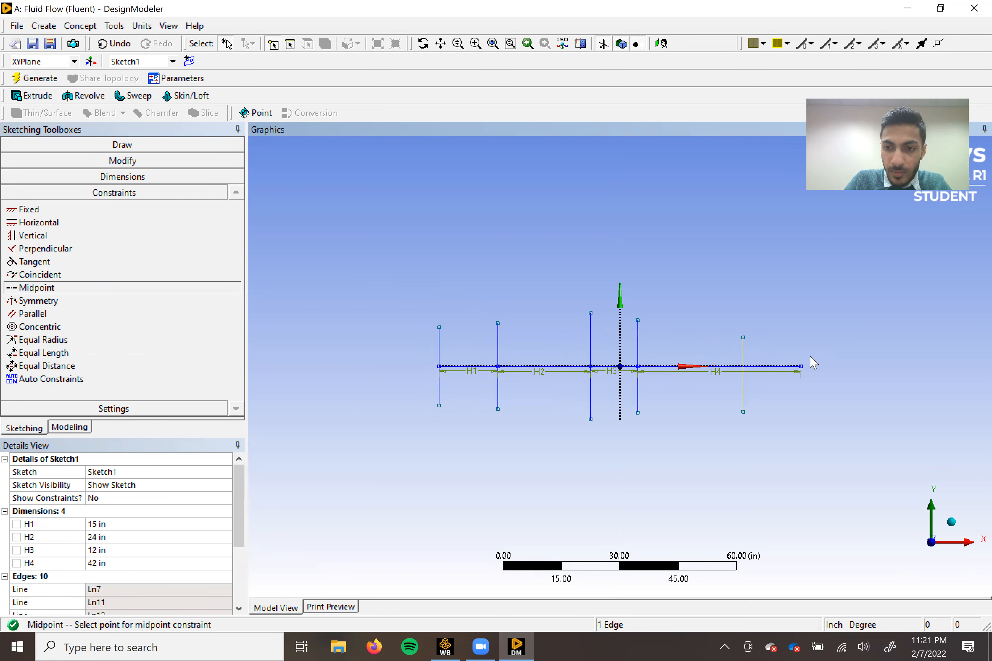
pyautogui.click(802, 366)
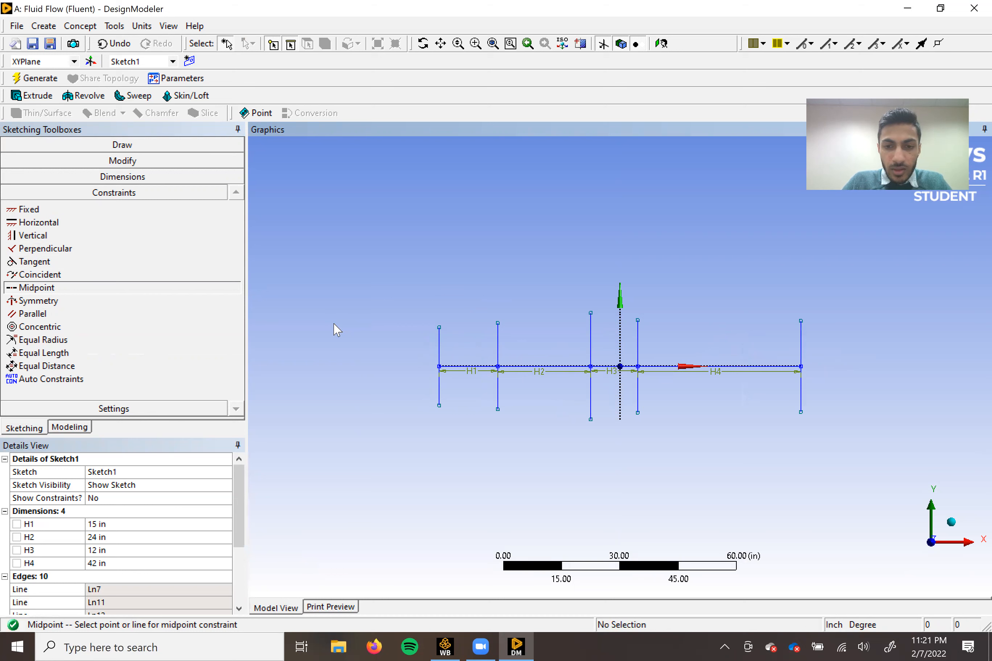
# Add vertical dimensions to the first and second vertical lines, placing each to the left of its line.
pyautogui.click(154, 179)
pyautogui.click(32, 220)
pyautogui.click(439, 327)
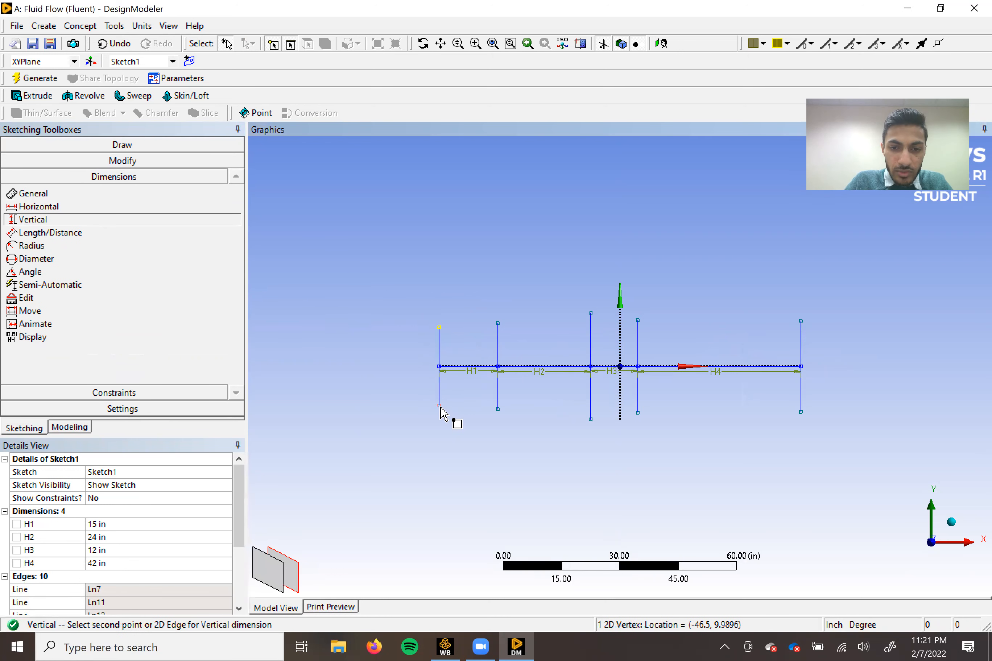
pyautogui.click(439, 405)
pyautogui.click(410, 354)
pyautogui.click(498, 323)
pyautogui.click(497, 409)
pyautogui.click(473, 331)
# Add vertical dimensions to the third and fourth vertical lines, placed left of the third and right of the fourth.
pyautogui.click(590, 314)
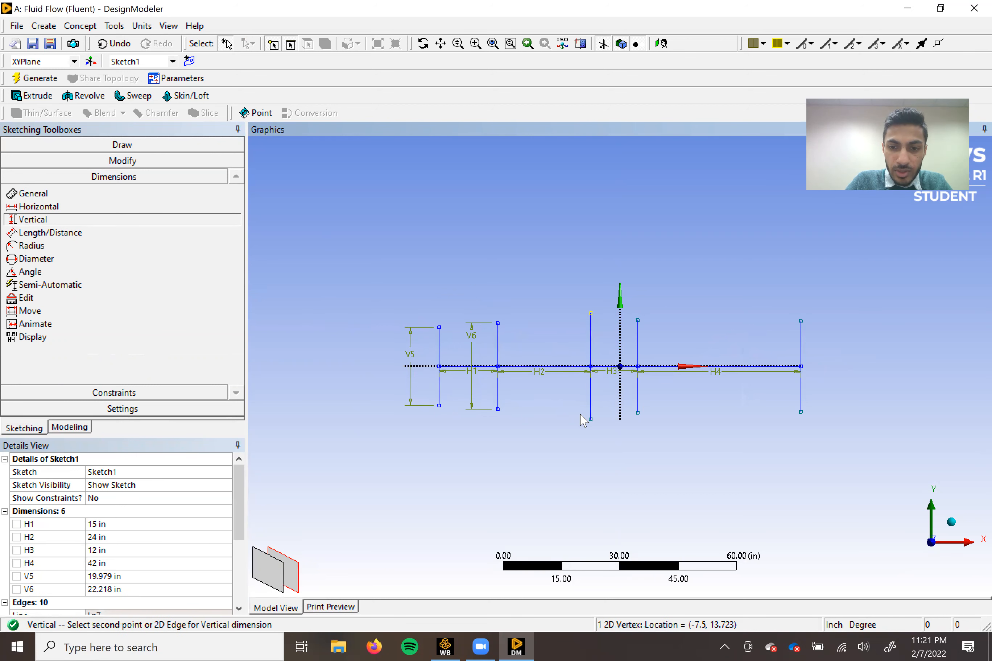
pyautogui.click(591, 420)
pyautogui.click(568, 346)
pyautogui.click(638, 327)
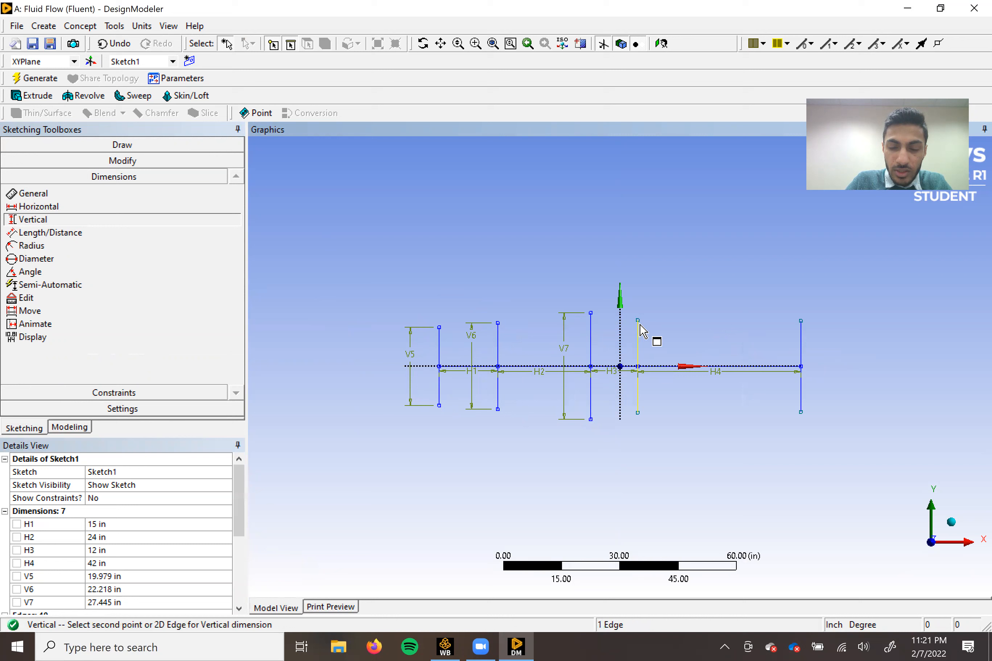
pyautogui.click(638, 413)
pyautogui.click(677, 341)
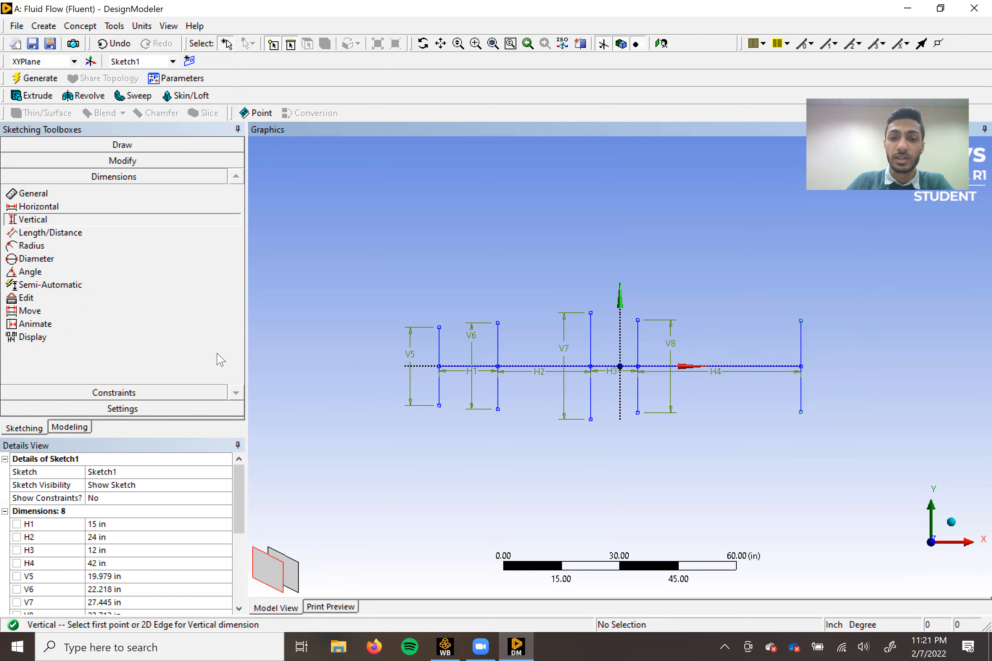
# Set dimensions V5 and V6 to 22 in each.
pyautogui.scroll(-1, 143, 563)
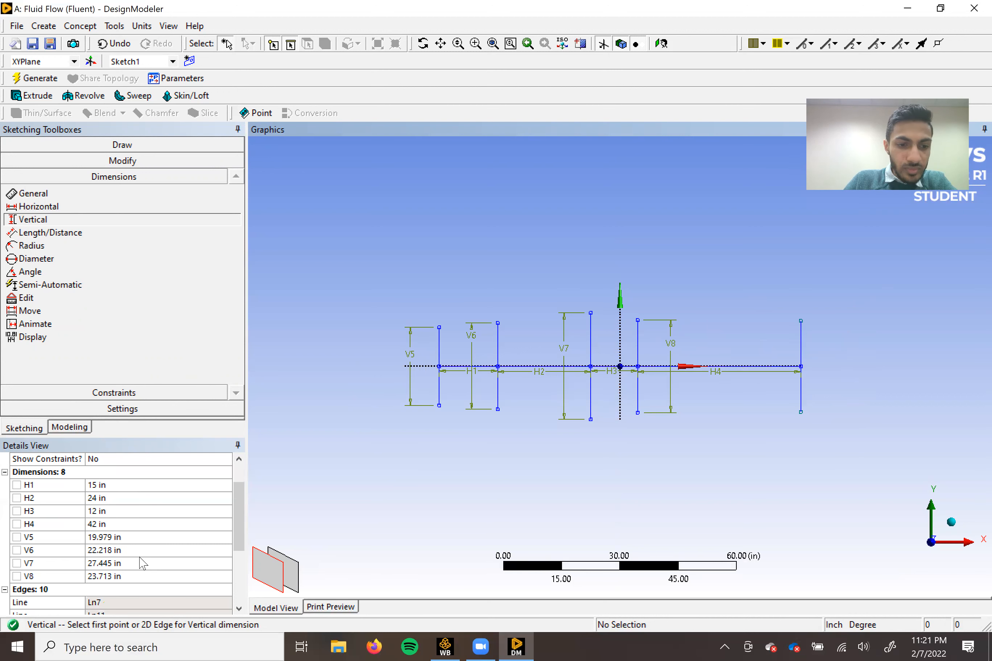
pyautogui.click(114, 536)
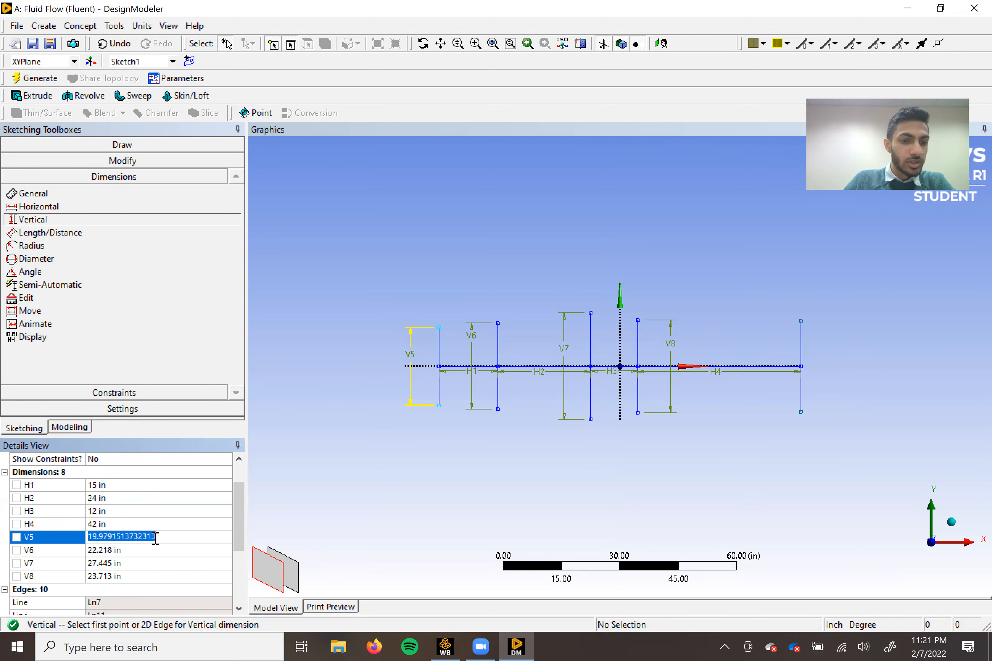
pyautogui.write('22')
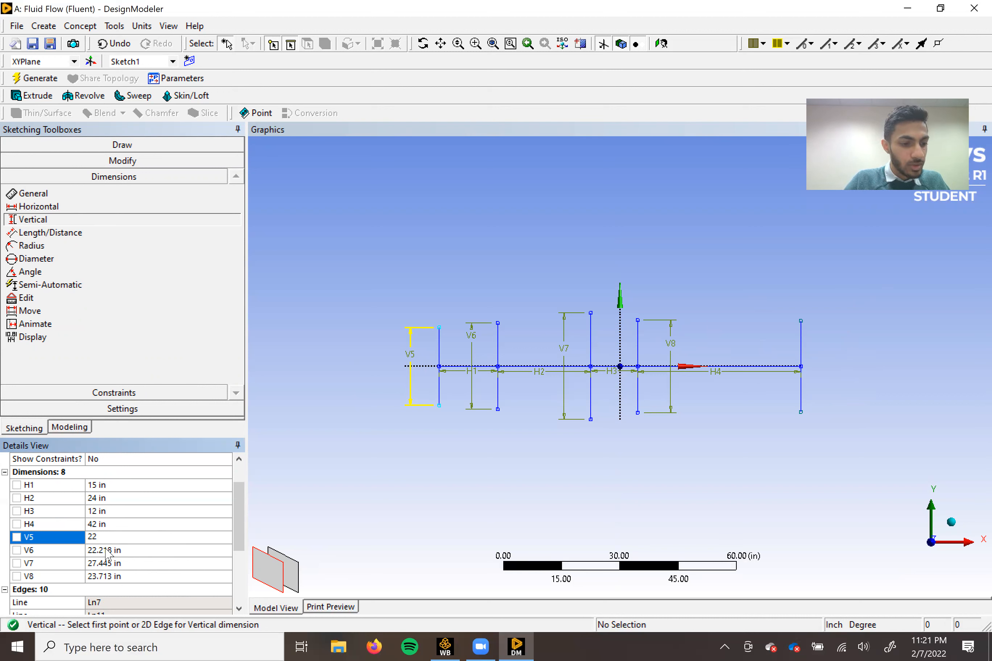
pyautogui.click(109, 550)
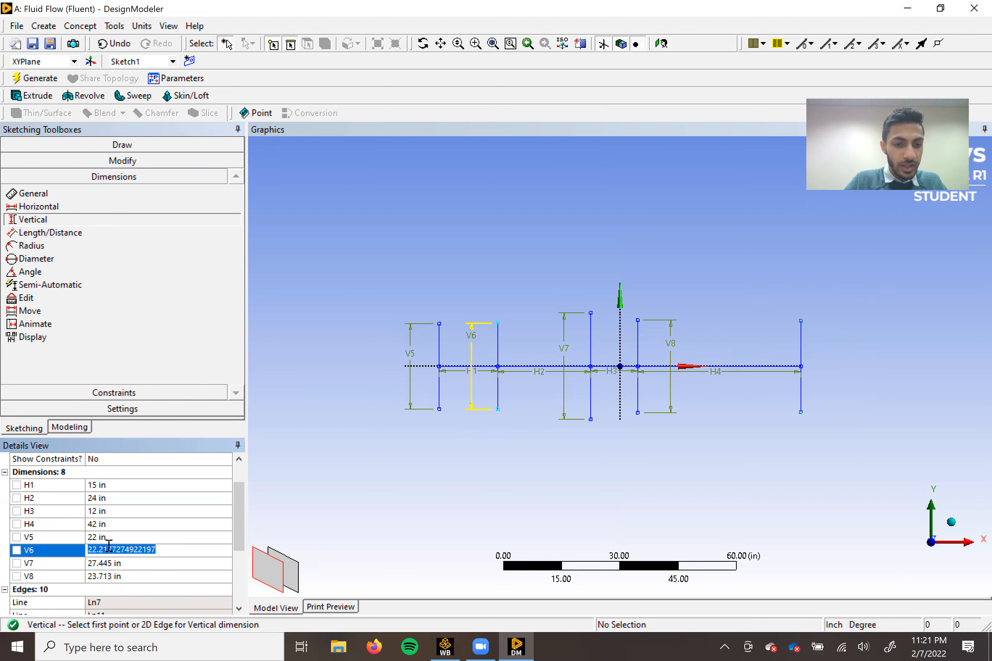
pyautogui.write('22')
pyautogui.press('Return')
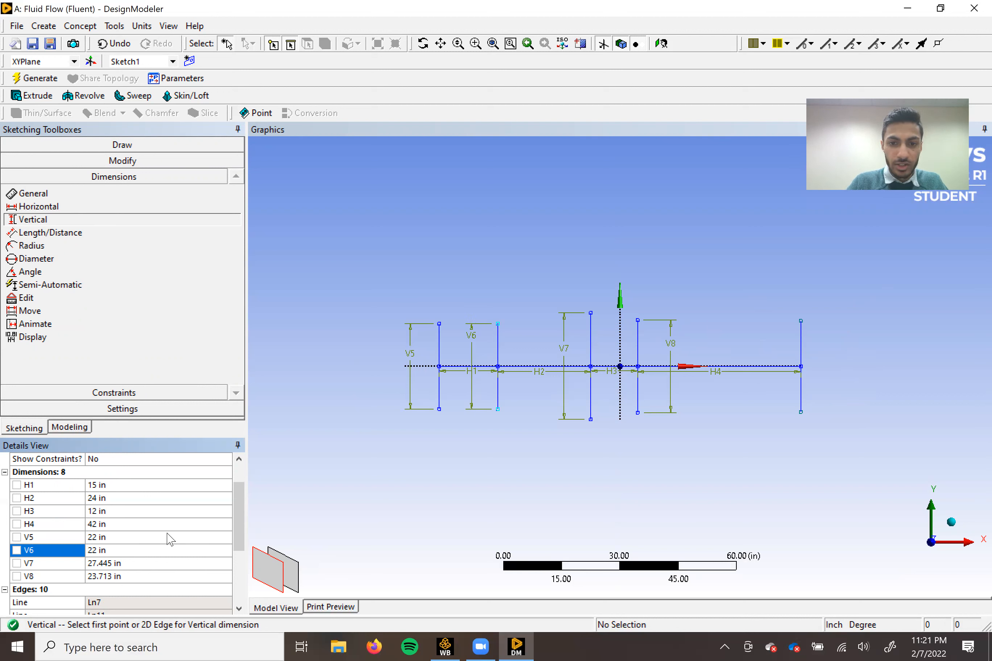
# Set dimensions V7 and V8 to 6 in each.
pyautogui.click(101, 563)
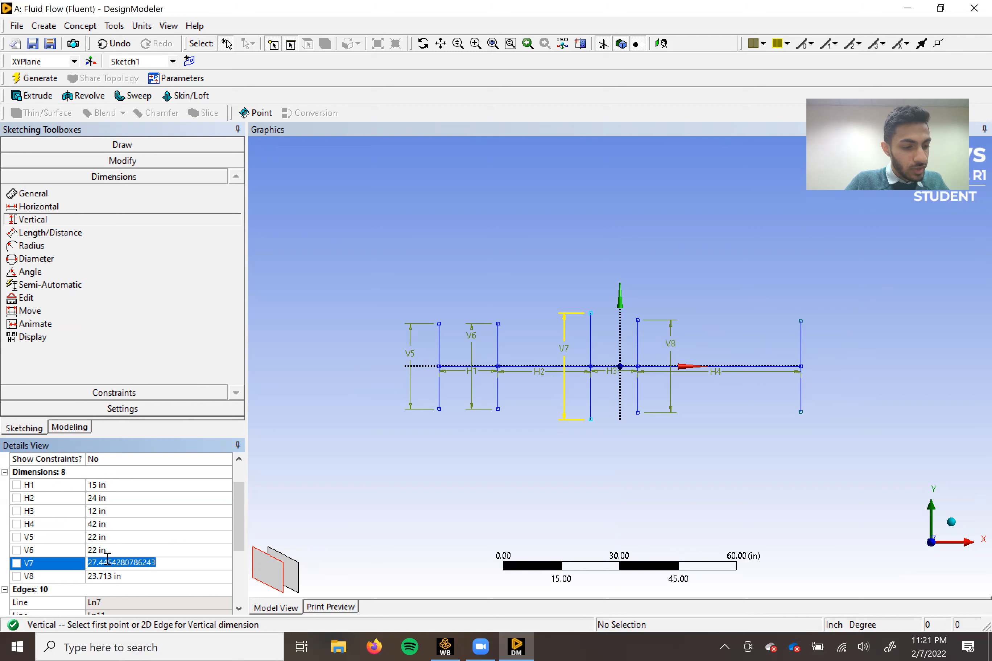
pyautogui.write('6')
pyautogui.click(106, 577)
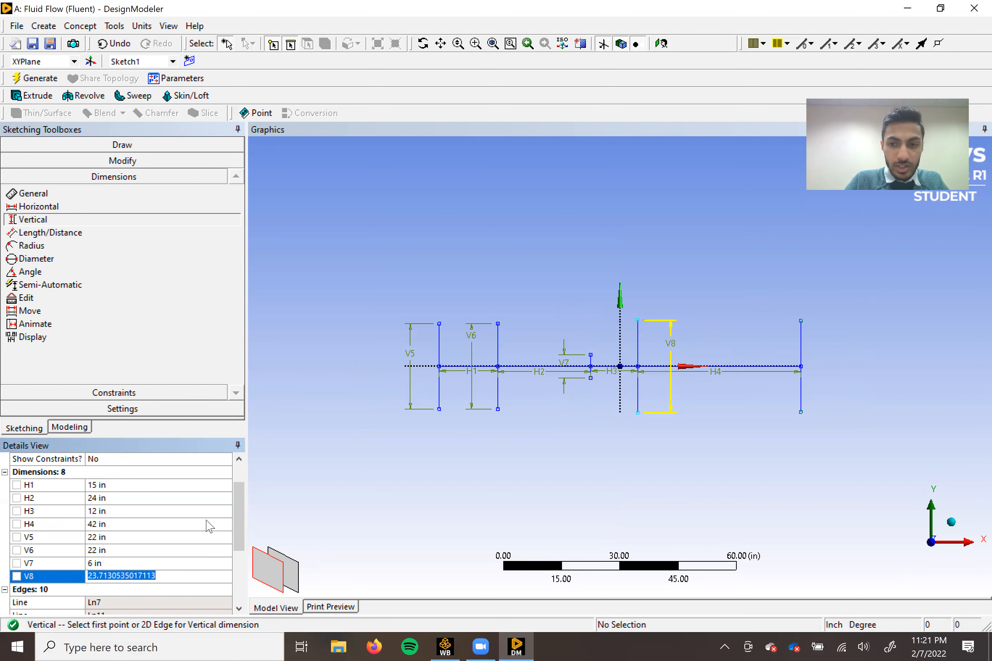
pyautogui.write('6')
pyautogui.press('Return')
pyautogui.scroll(2, 691, 393)
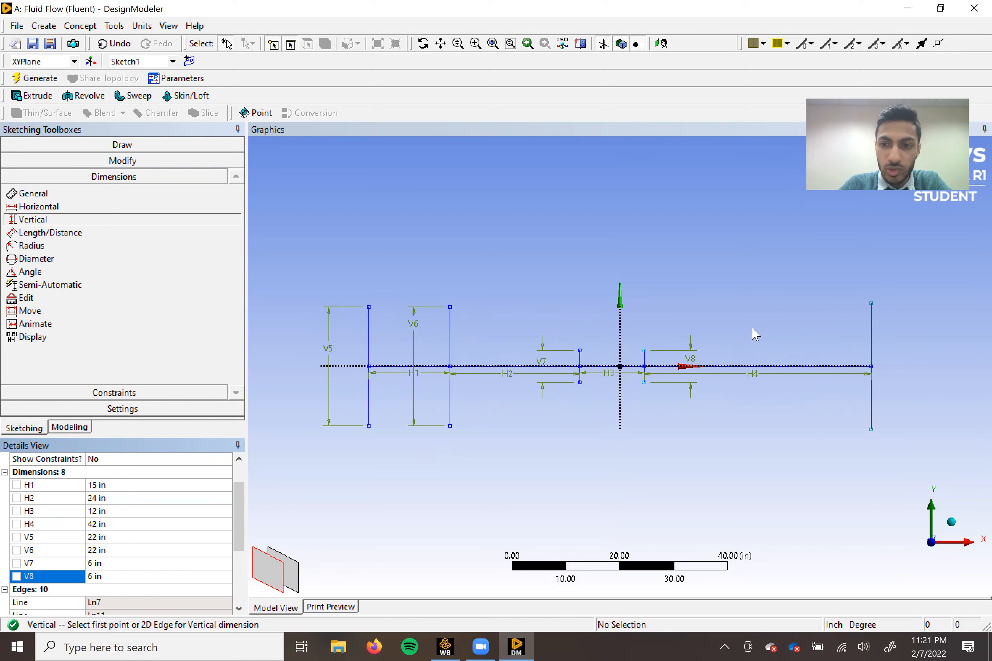
# Draw two diverging lines from the upper and lower ends of the fourth vertical line to about X = 56 in, past the fifth vertical line.
pyautogui.click(84, 145)
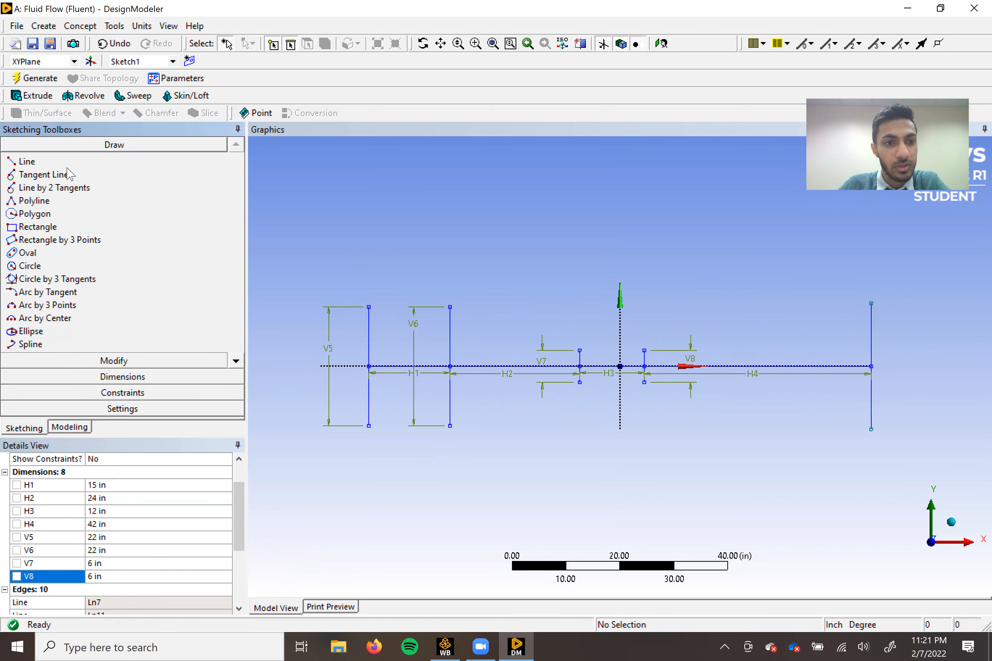
pyautogui.click(48, 162)
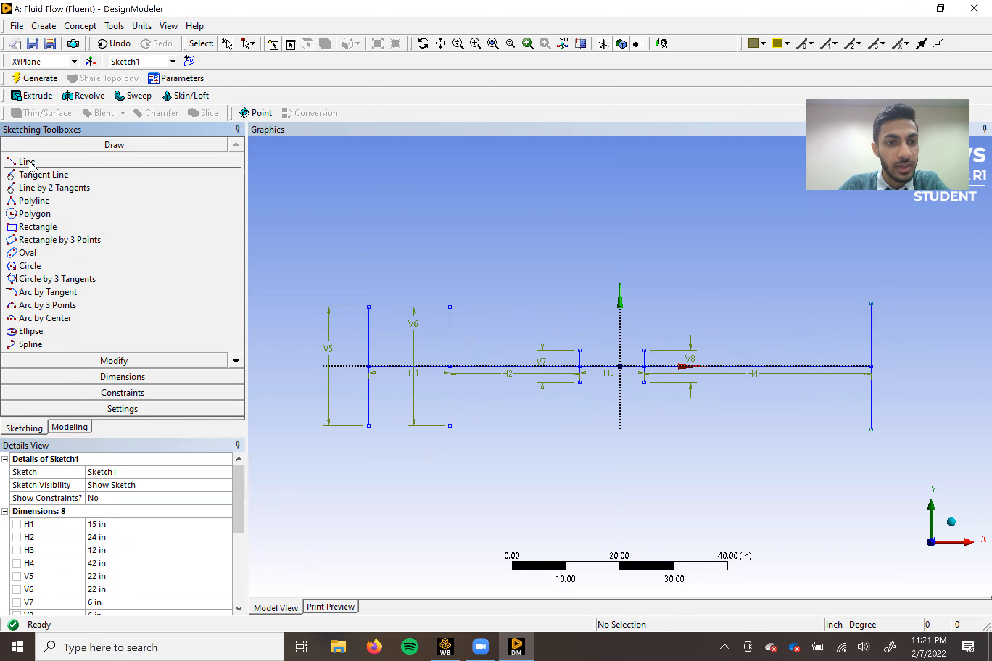
pyautogui.click(645, 350)
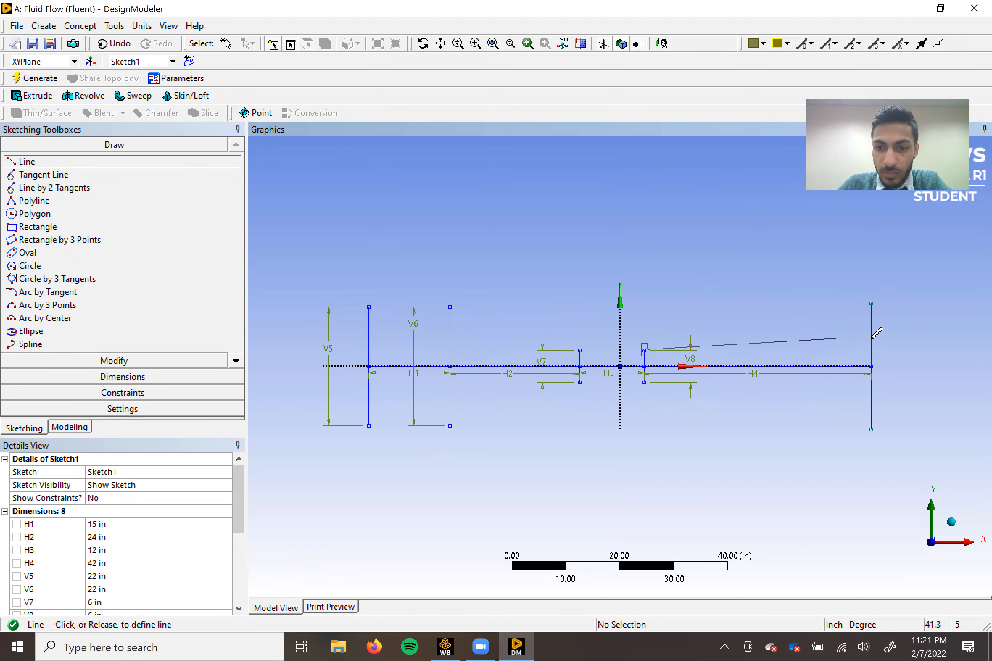
pyautogui.click(924, 323)
pyautogui.click(644, 382)
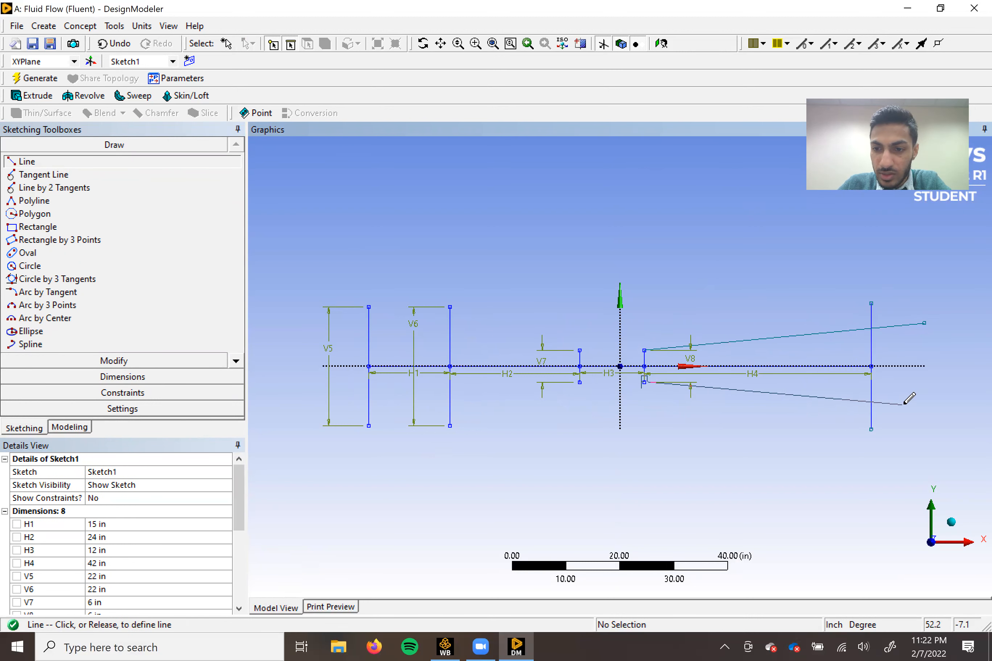
pyautogui.click(924, 416)
# Draw two horizontal lines about 30 in long toward positive X from the upper and lower ends of the fourth vertical line.
pyautogui.click(645, 350)
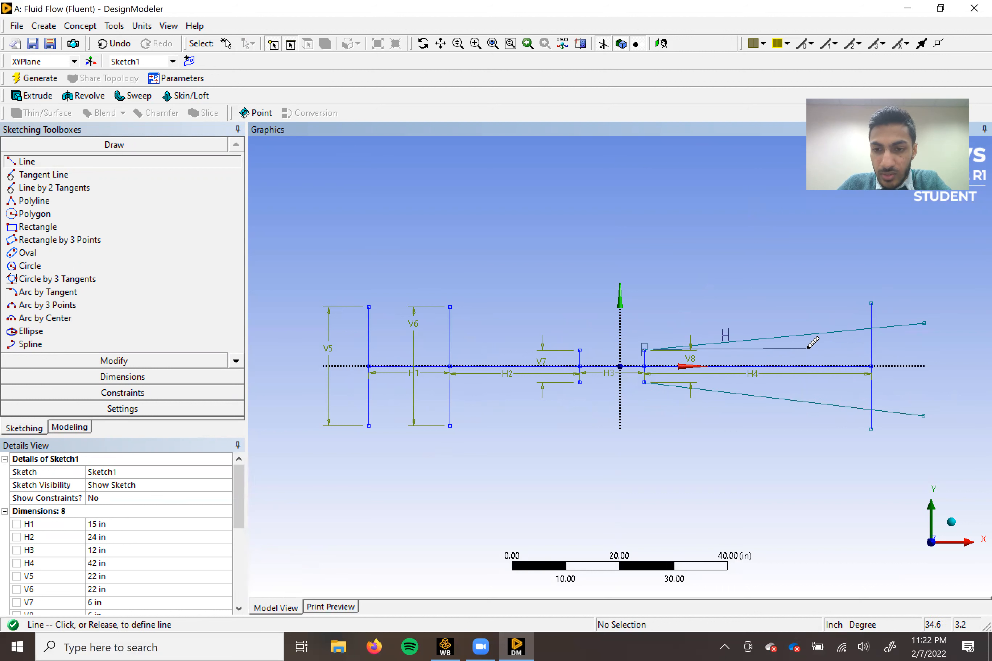
pyautogui.click(807, 350)
pyautogui.click(645, 382)
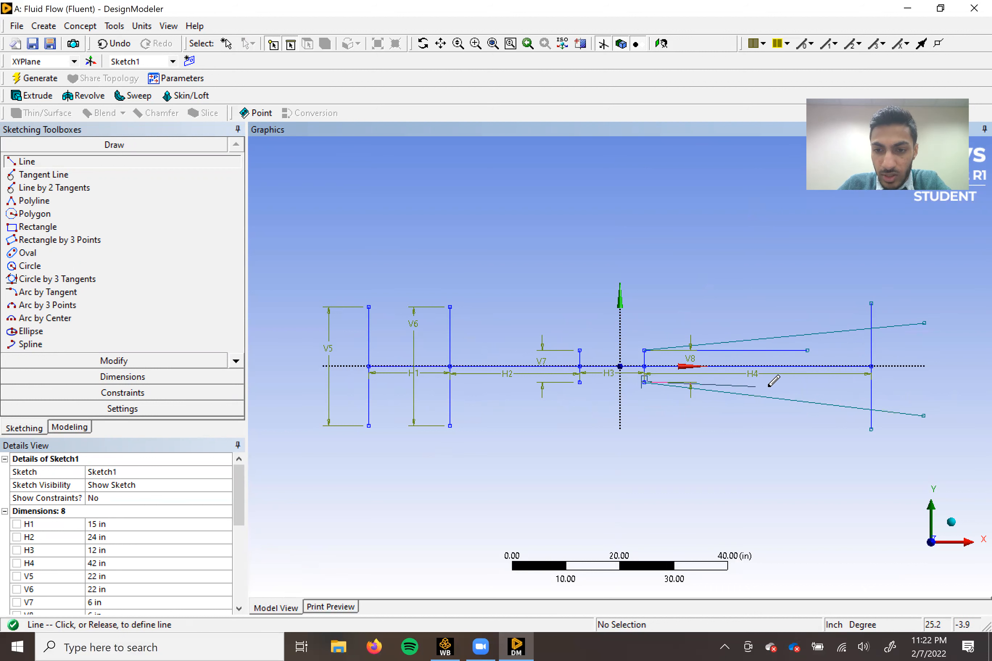
pyautogui.click(810, 382)
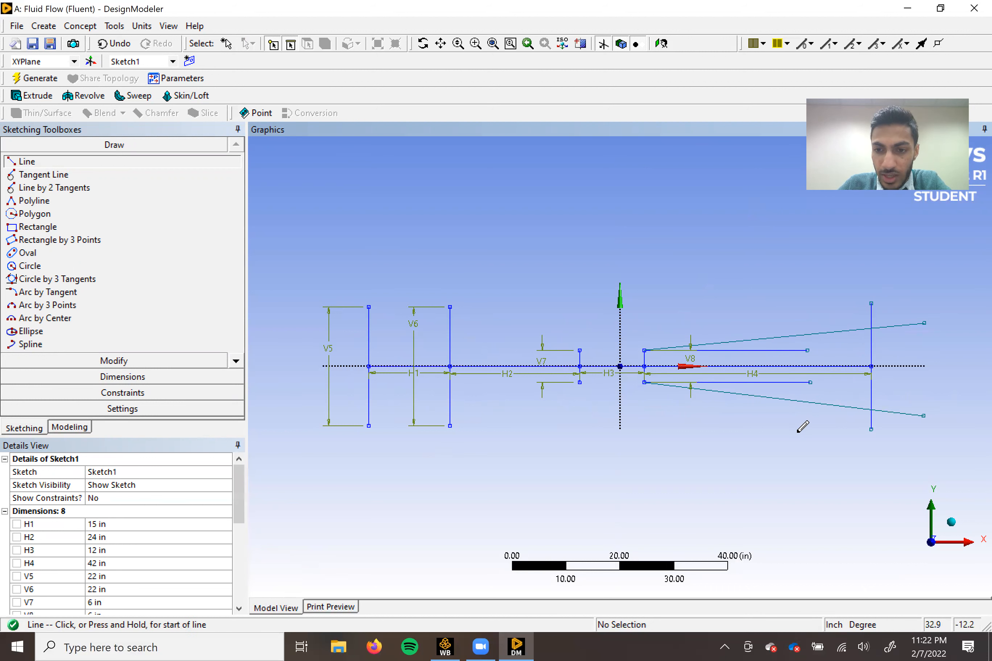
# Add obtuse-side angle dimensions between each diverging line and its adjacent horizontal reference line, one above and one below the axis.
pyautogui.click(161, 377)
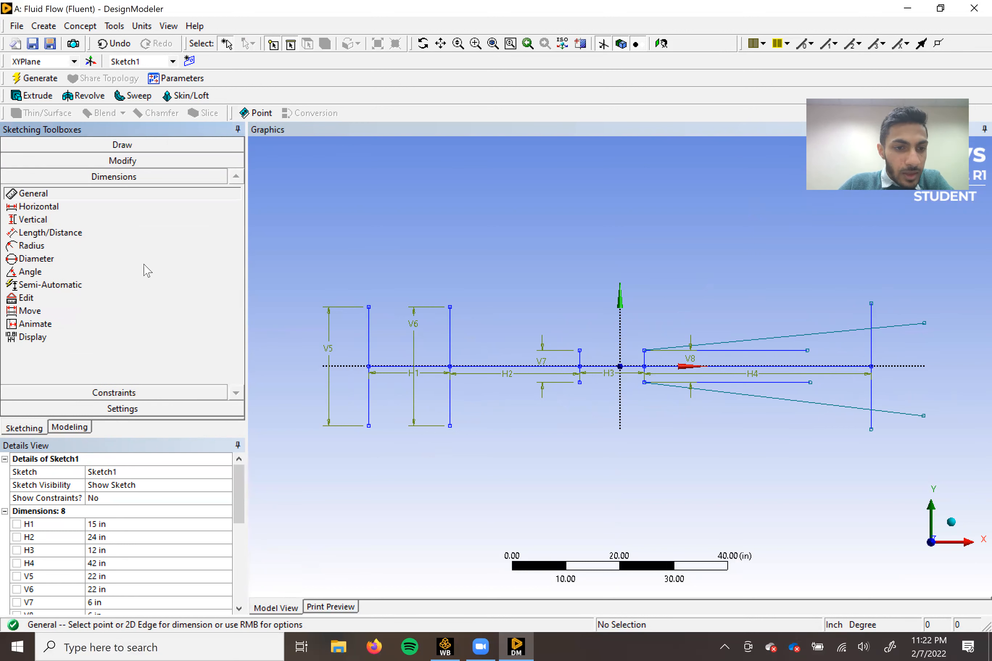
pyautogui.click(29, 272)
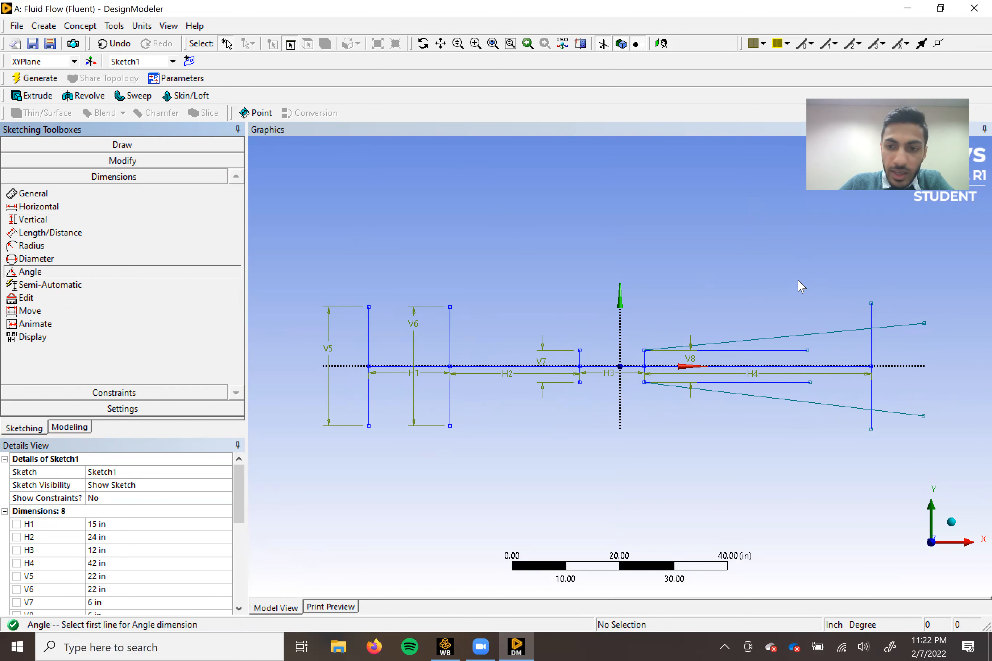
pyautogui.click(771, 351)
pyautogui.click(748, 340)
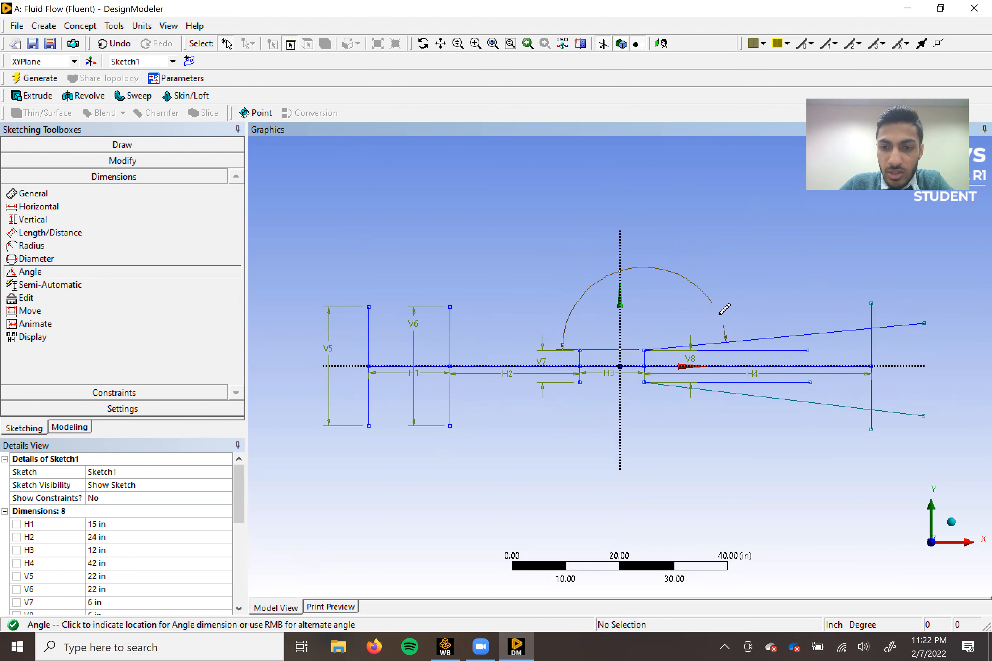
pyautogui.click(737, 318)
pyautogui.click(749, 395)
pyautogui.click(734, 382)
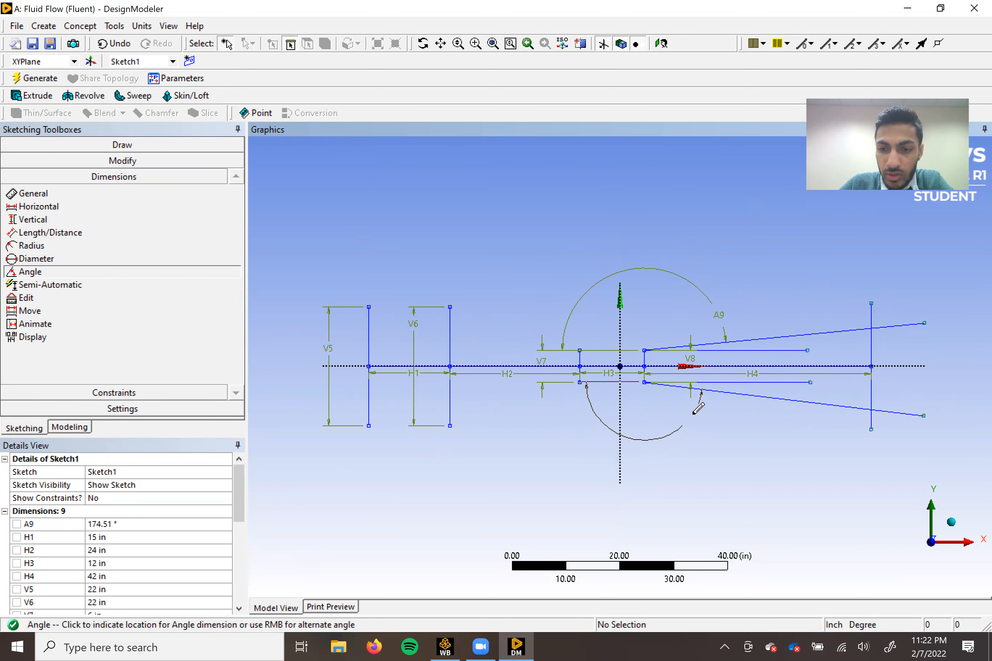
pyautogui.click(683, 413)
# Set angle dimensions A10 and A9 to 177° each.
pyautogui.moveTo(239, 502); pyautogui.dragTo(234, 521)
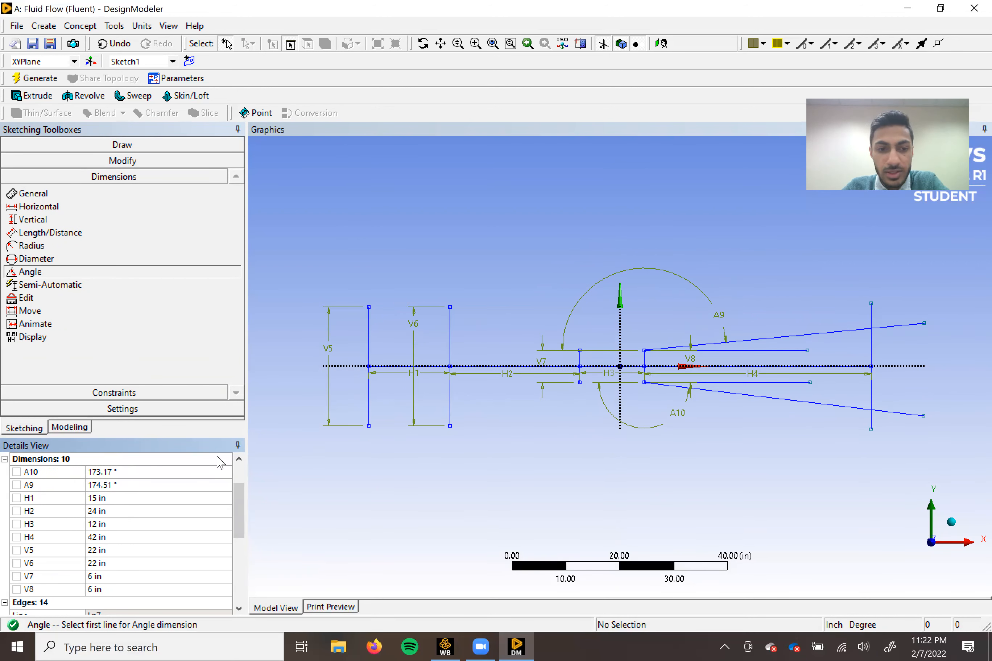
pyautogui.click(96, 469)
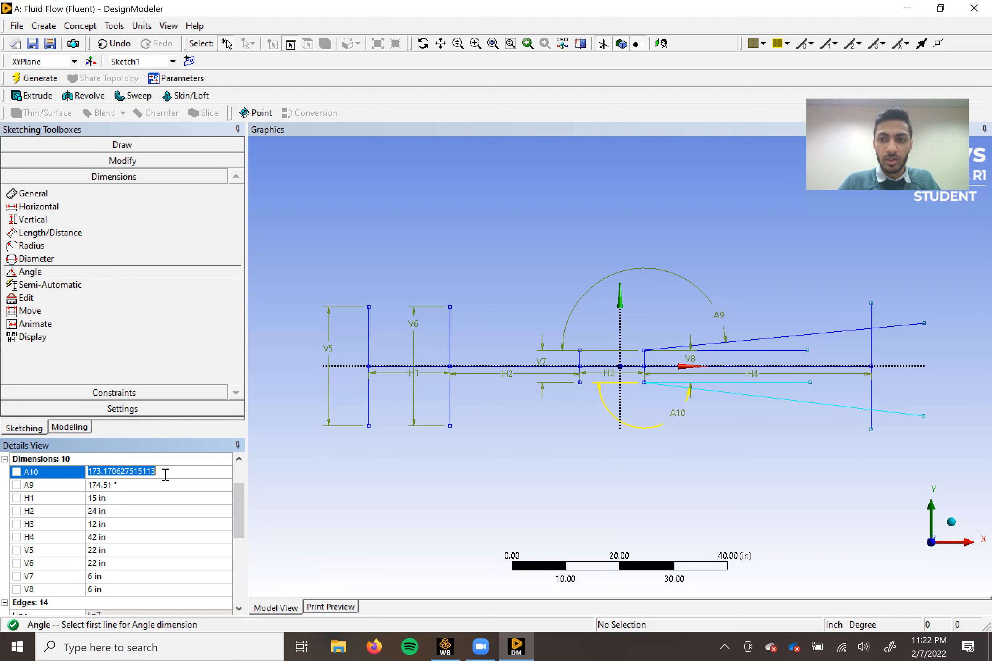
pyautogui.write('177')
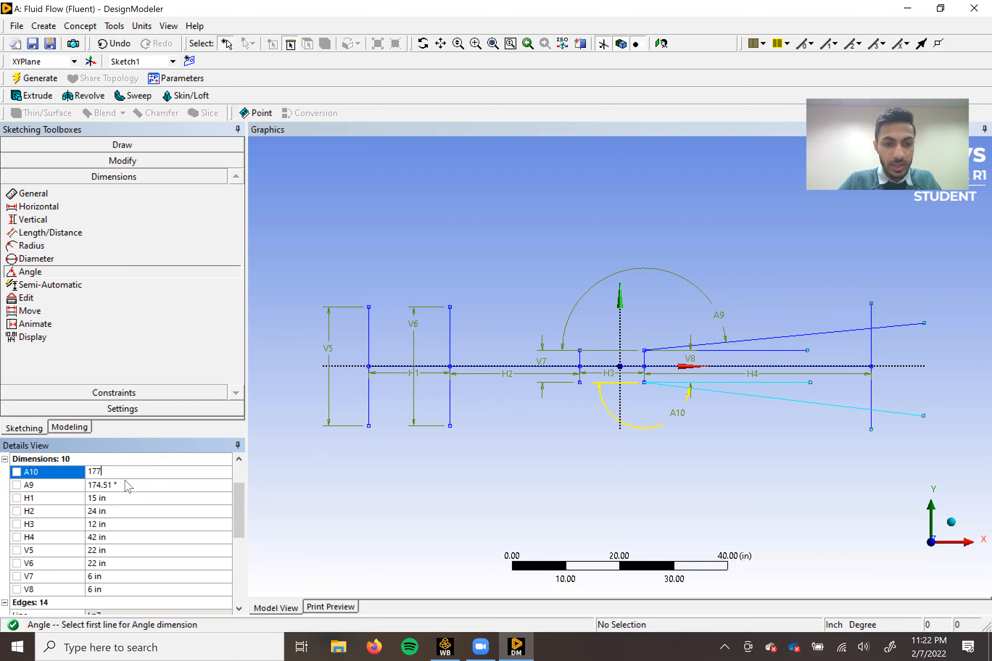
pyautogui.click(120, 485)
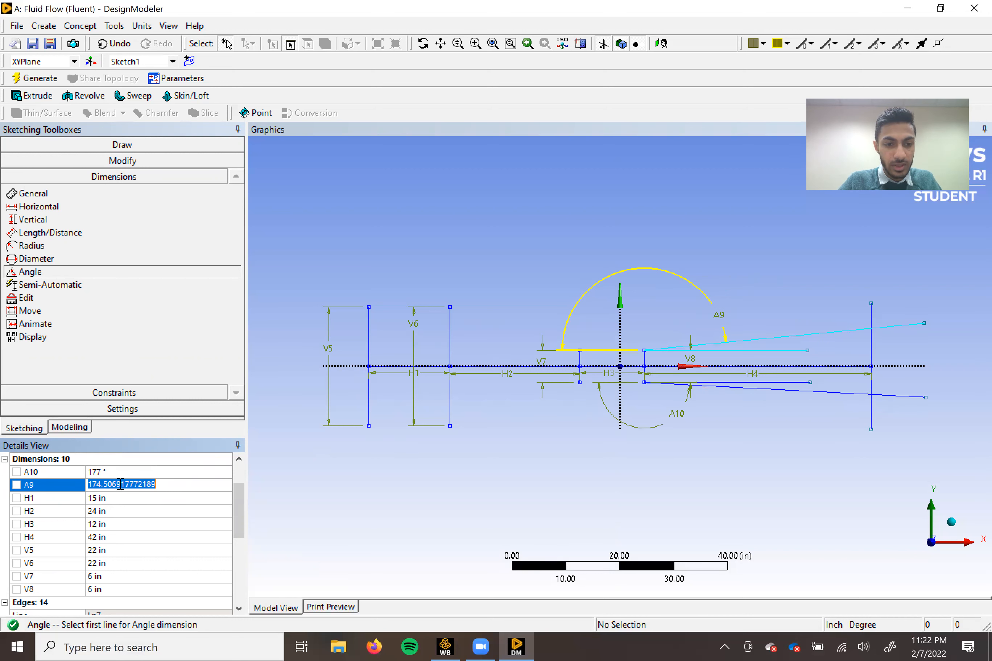
pyautogui.write('177')
pyautogui.press('Return')
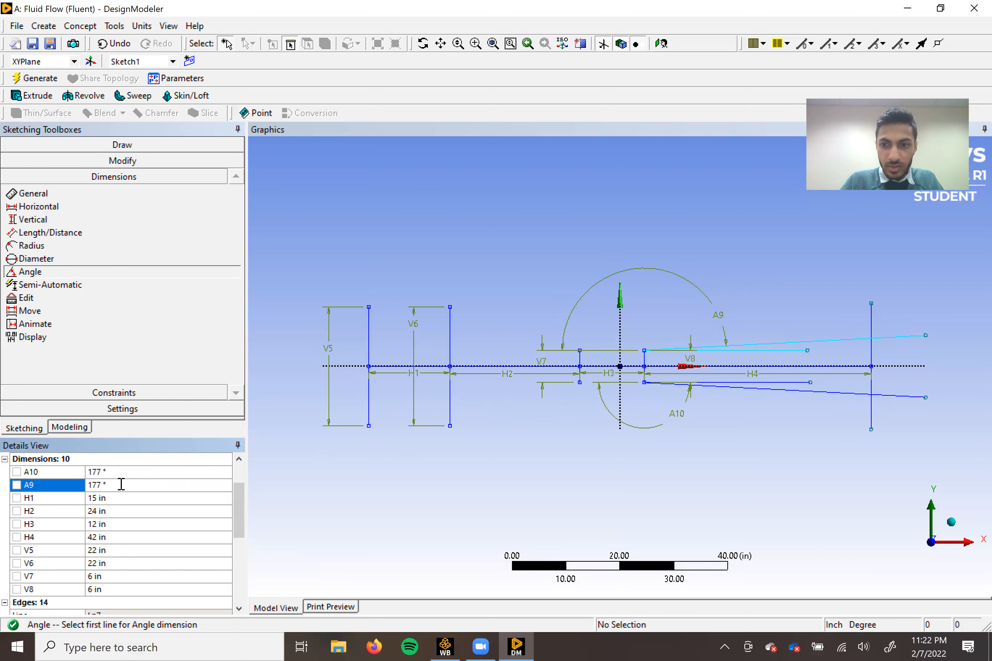
# Delete the two horizontal reference lines, Ln23 and Ln22, that start at the ends of the fourth vertical line.
pyautogui.scroll(2, 867, 432)
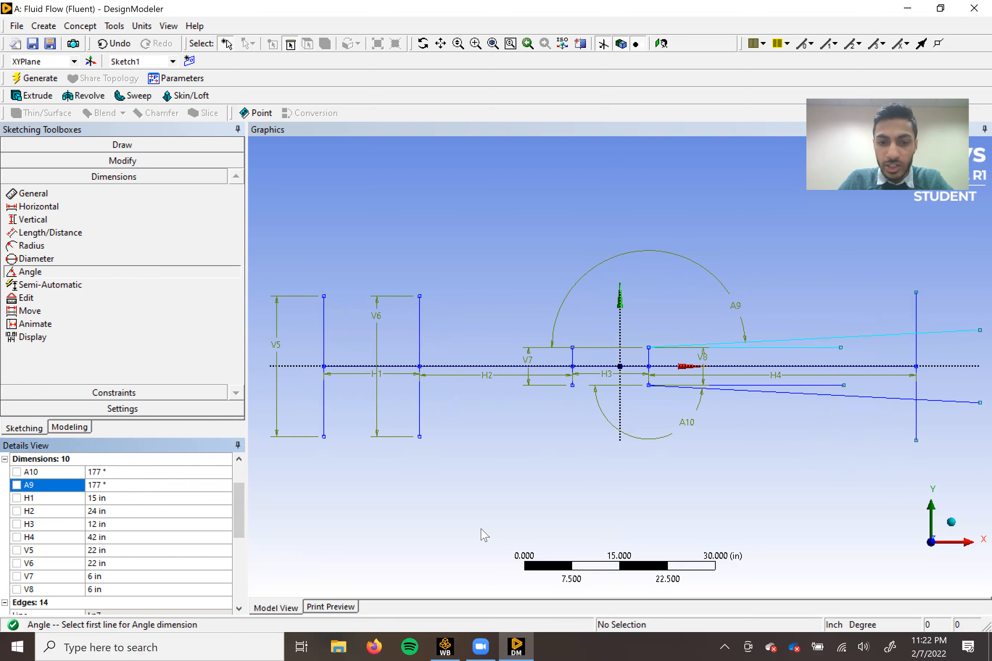
pyautogui.scroll(-7, 77, 545)
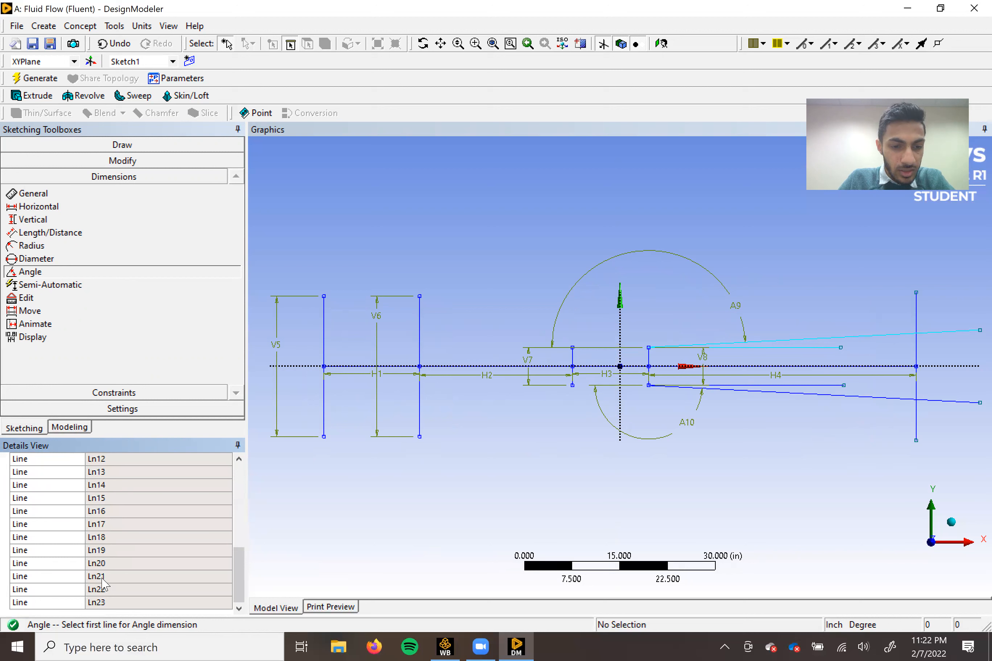
pyautogui.click(106, 603)
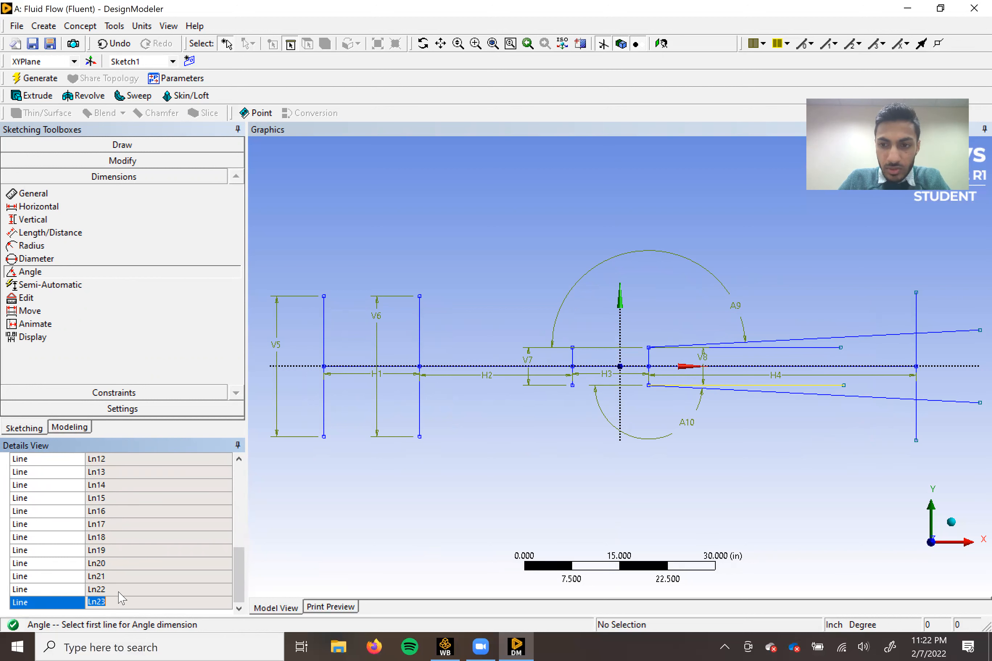
pyautogui.press('Delete')
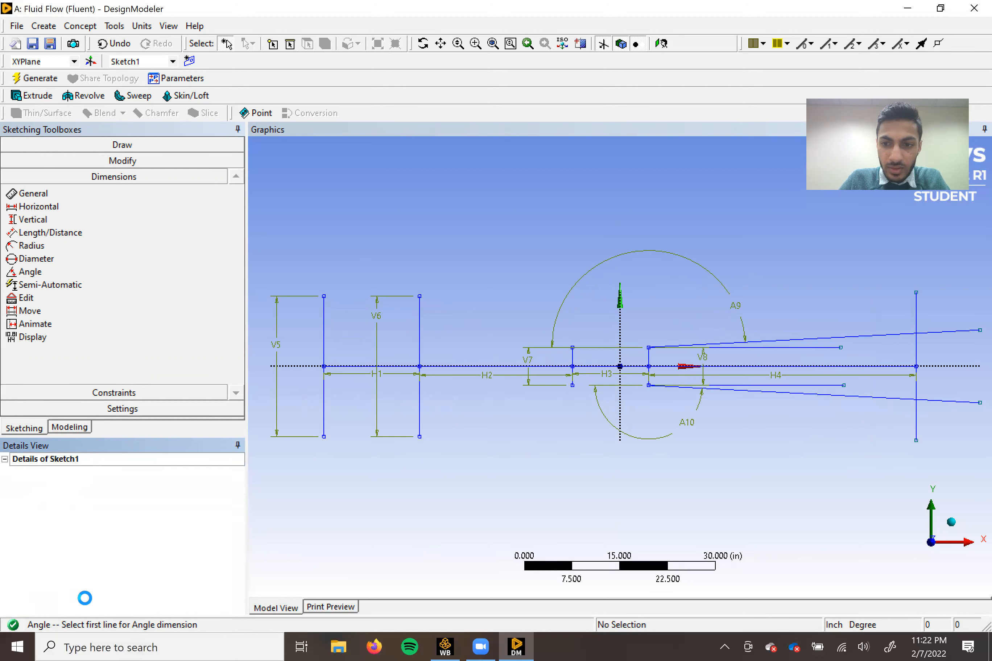
pyautogui.scroll(-7, 75, 593)
pyautogui.click(64, 602)
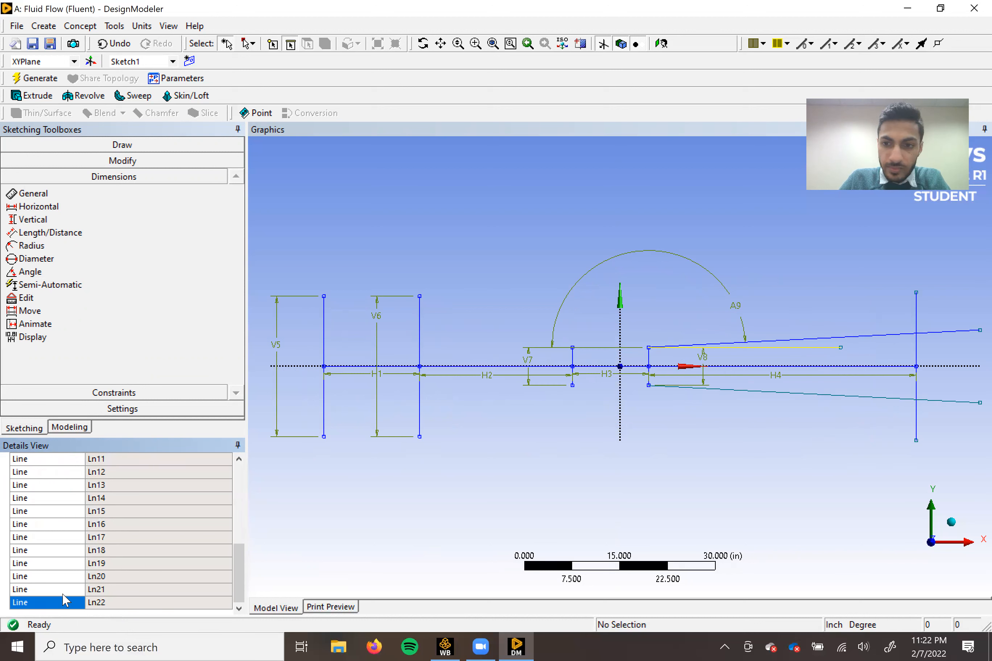
pyautogui.press('Delete')
# Trim the fifth vertical line and the two diverging lines back to their mutual intersections to close the outlet.
pyautogui.scroll(-1, 596, 466)
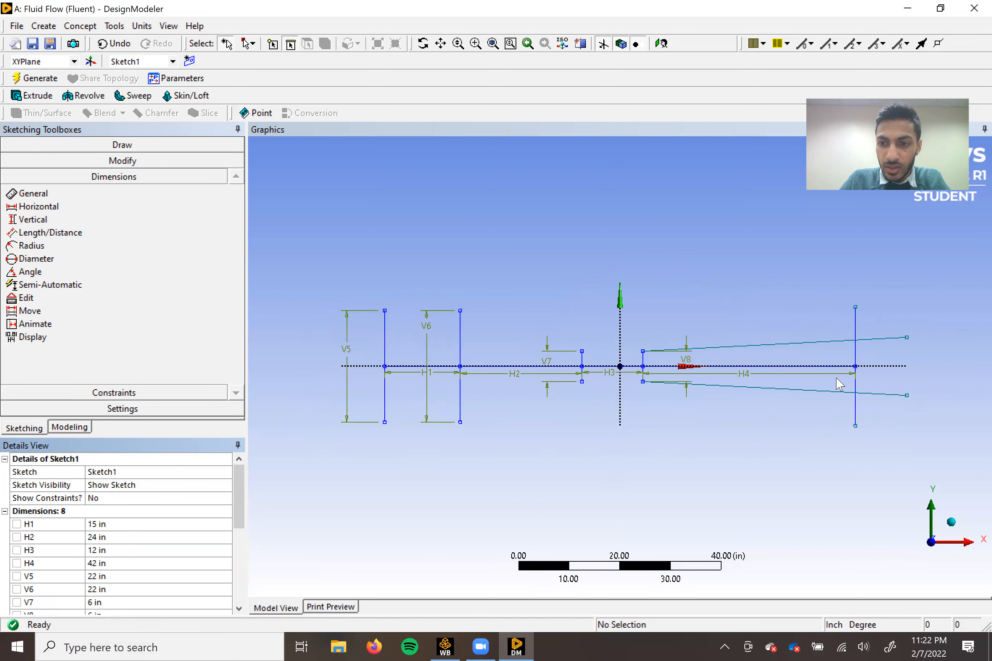
pyautogui.click(122, 160)
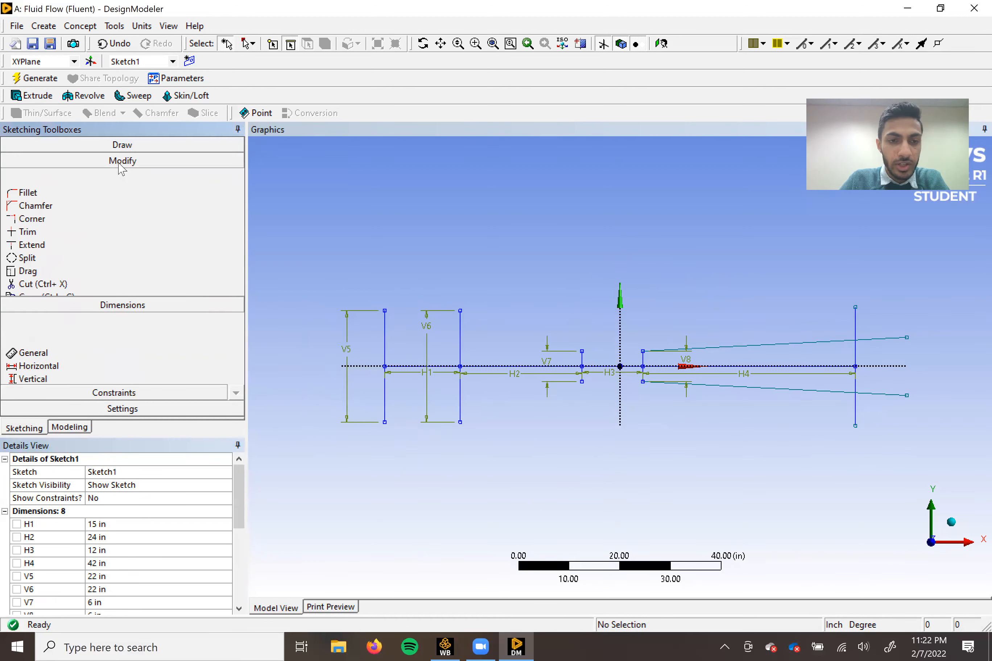
pyautogui.click(45, 218)
pyautogui.click(856, 322)
pyautogui.click(896, 337)
pyautogui.click(892, 393)
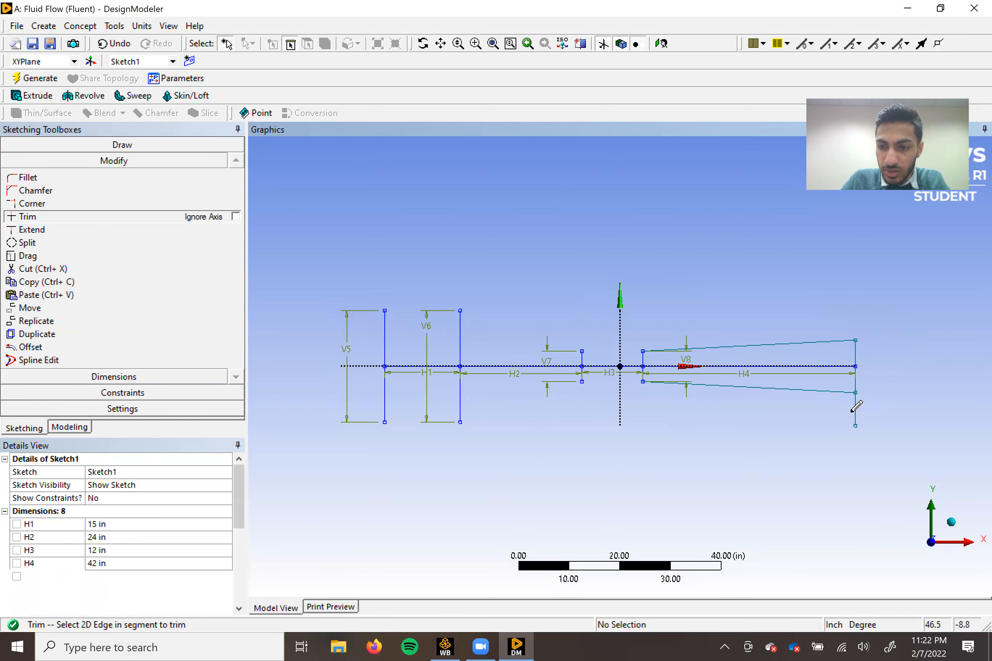
pyautogui.click(856, 408)
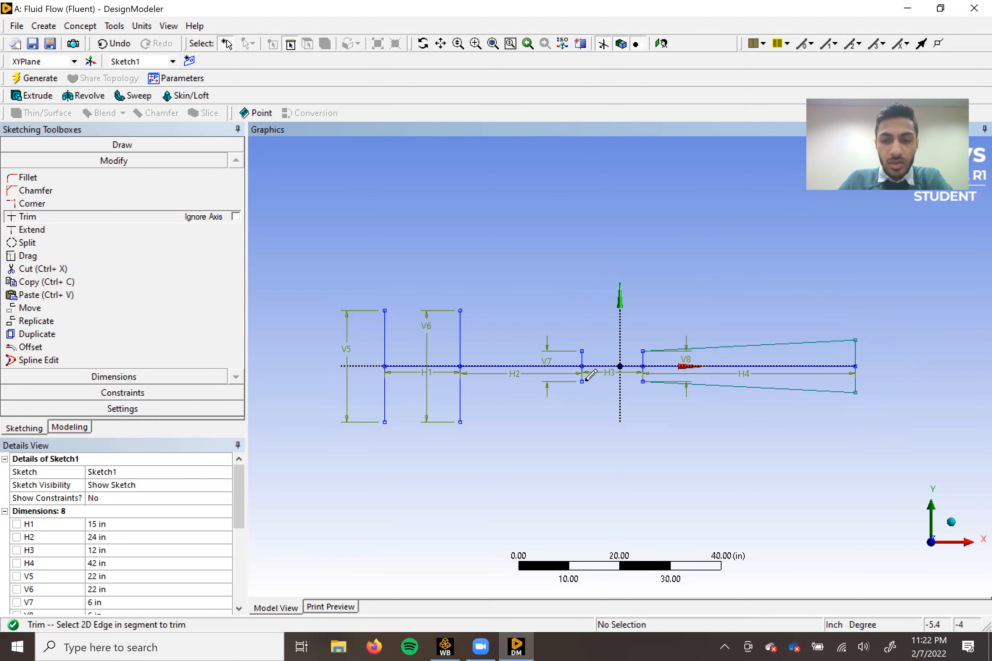
# Draw the upper wall as three connected lines joining the upper endpoints of the first four vertical lines.
pyautogui.click(123, 147)
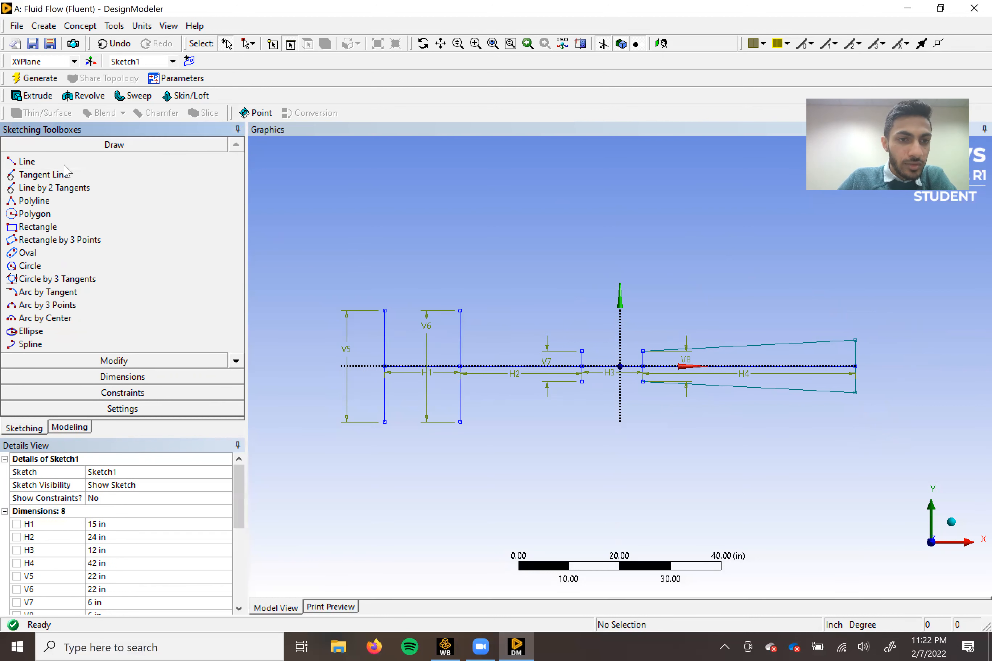
pyautogui.click(27, 161)
pyautogui.click(380, 310)
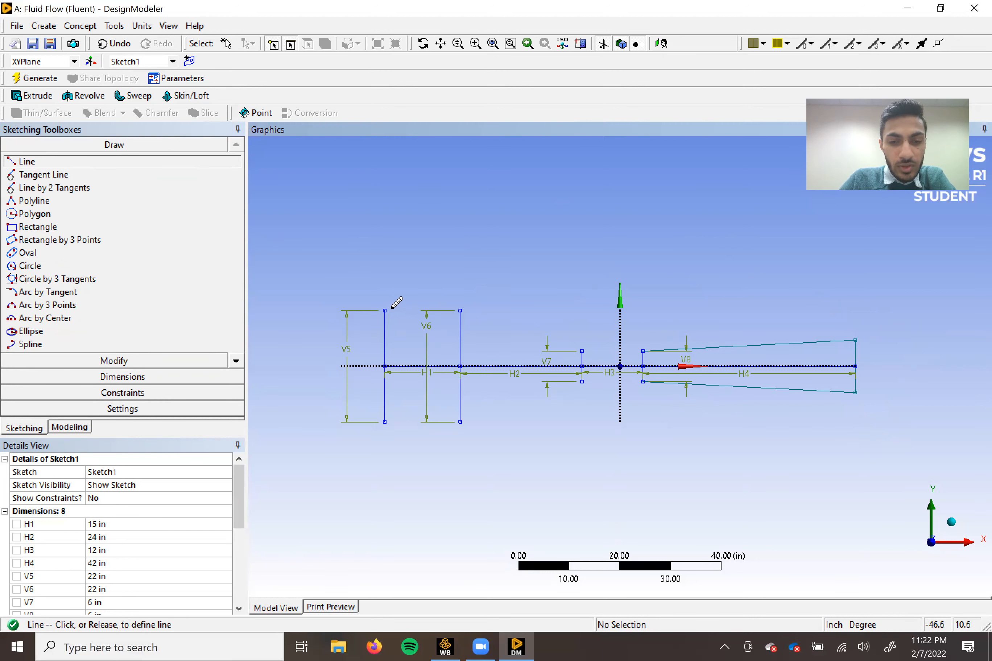
pyautogui.click(460, 311)
pyautogui.click(460, 311)
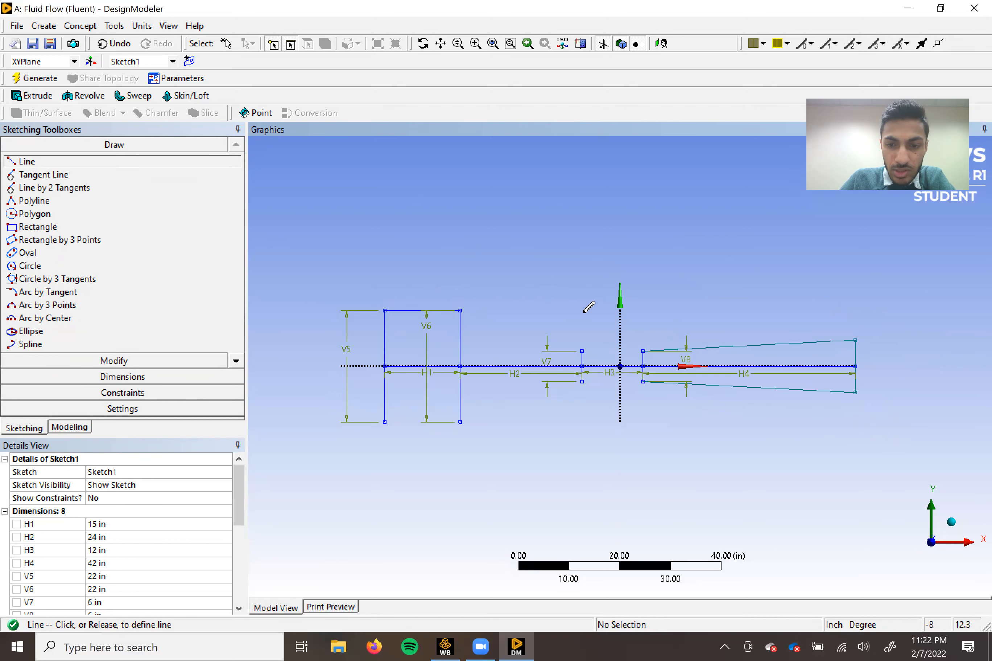
pyautogui.click(582, 351)
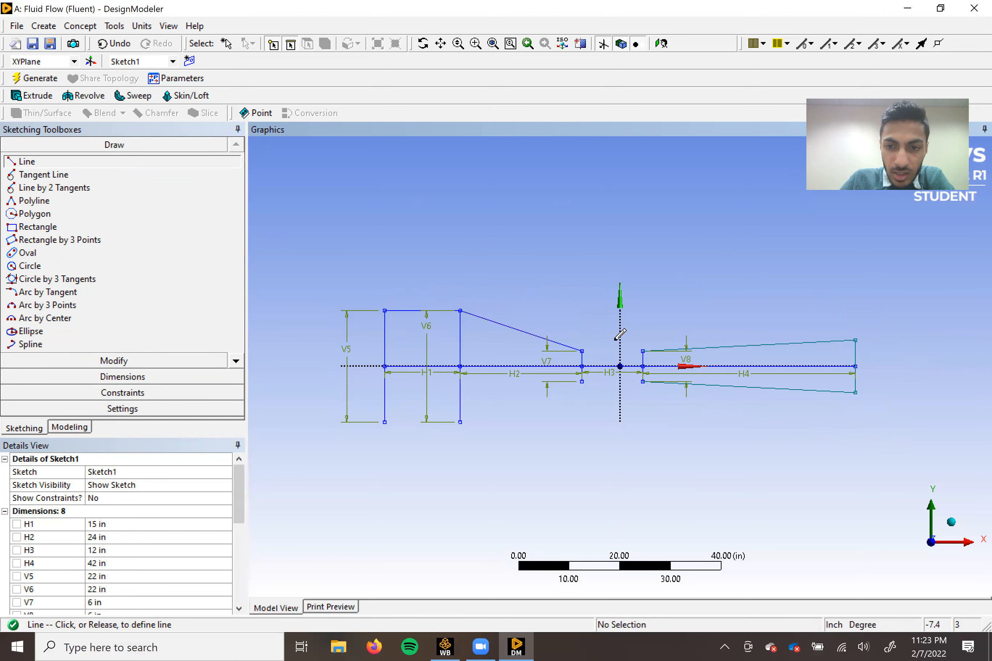
pyautogui.click(643, 351)
# Draw the lower wall as three connected lines joining the lower endpoints of the first four vertical lines.
pyautogui.click(385, 423)
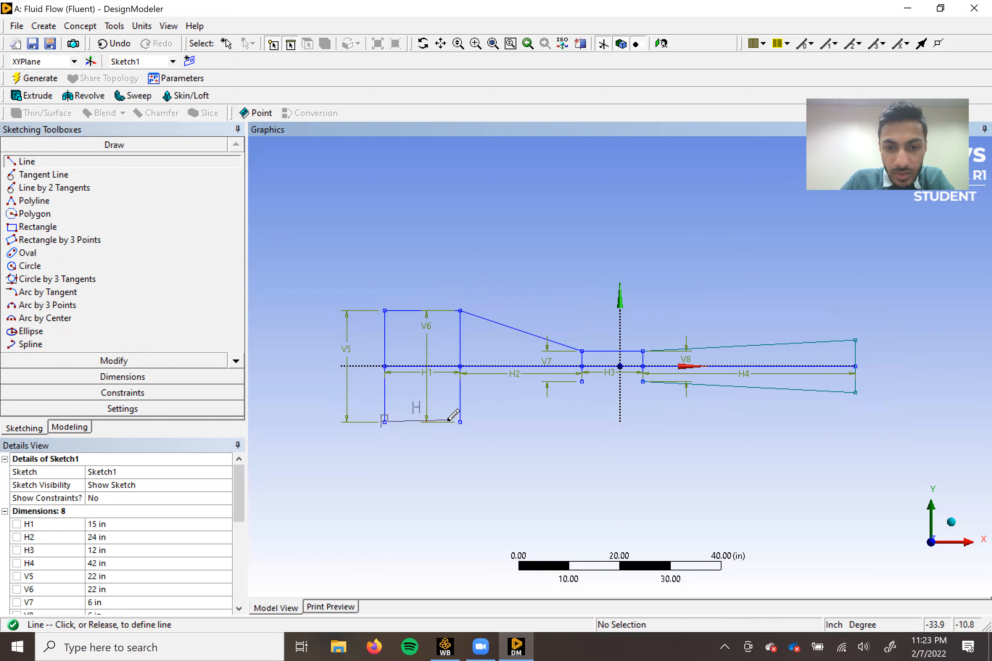
pyautogui.click(460, 422)
pyautogui.click(460, 423)
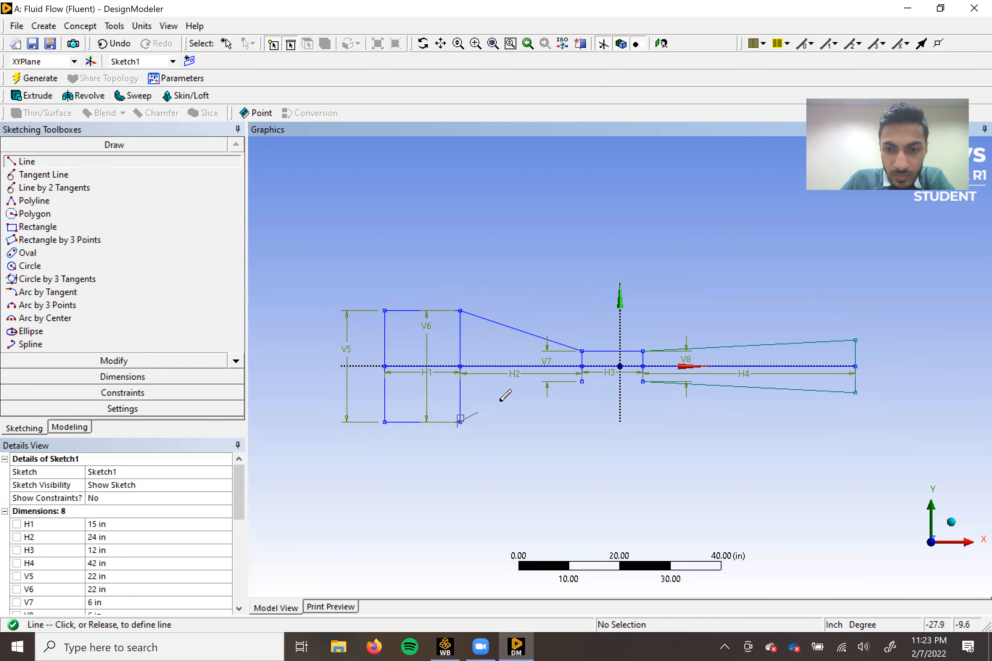
pyautogui.click(582, 382)
pyautogui.click(582, 382)
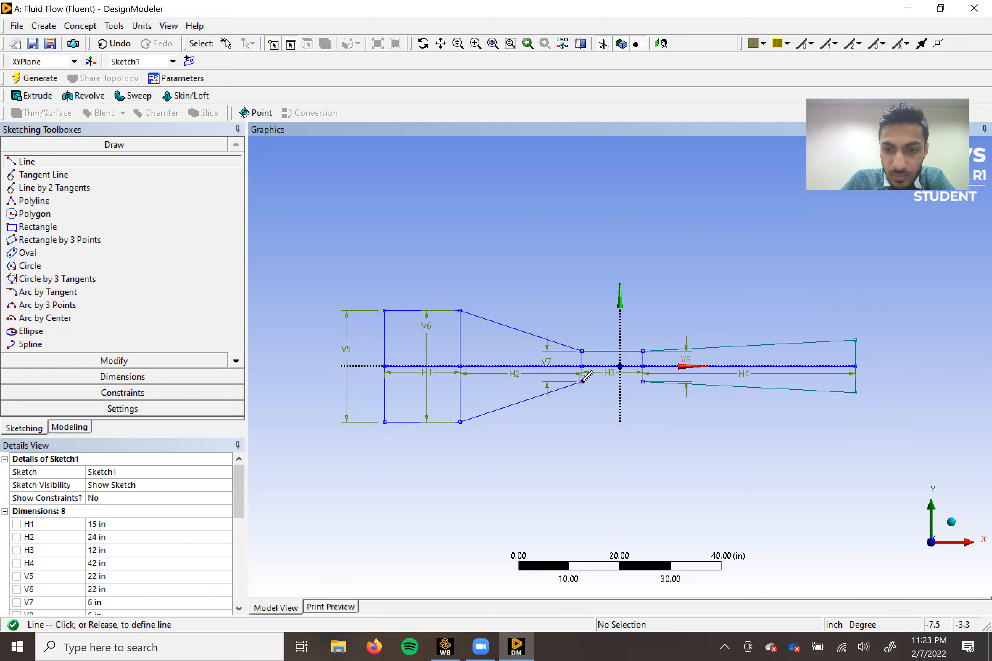
pyautogui.click(643, 381)
# Trim away the second vertical line and the centreline segments between the first and third vertical lines.
pyautogui.scroll(2, 717, 347)
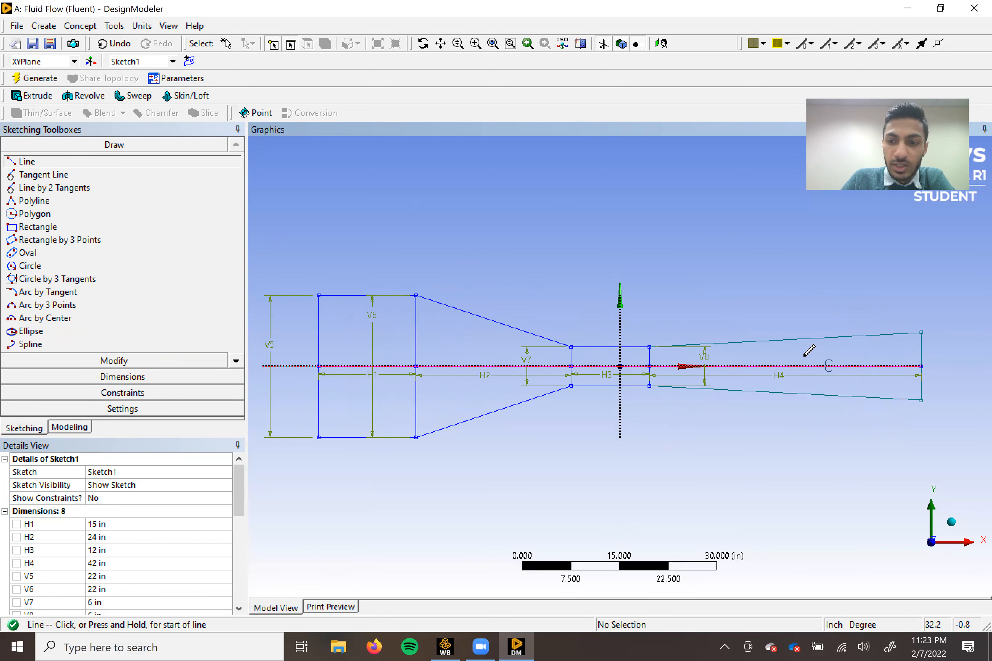
pyautogui.click(99, 363)
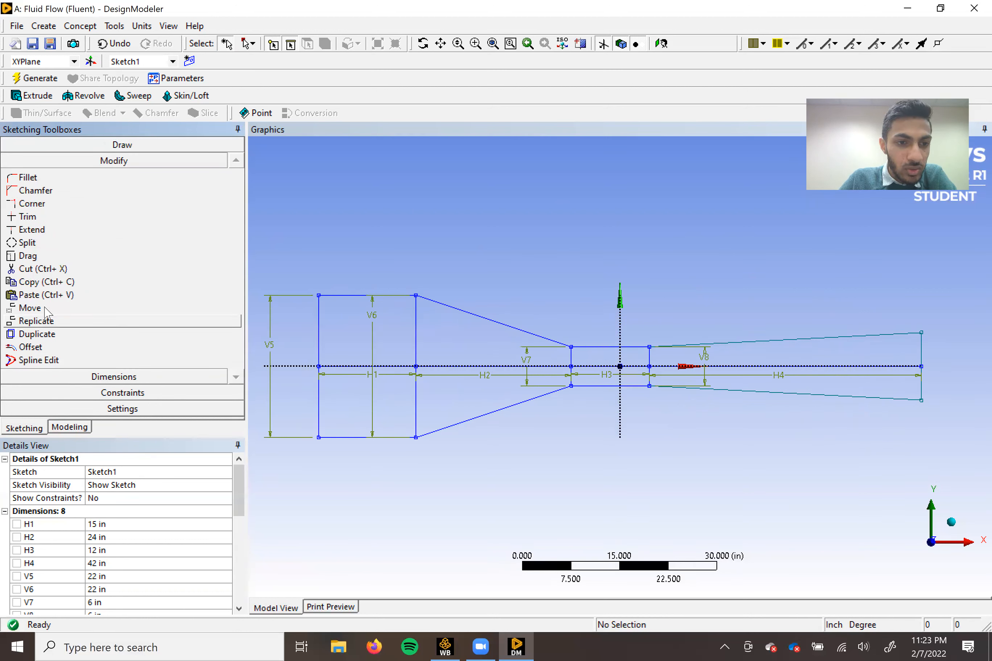
pyautogui.click(29, 217)
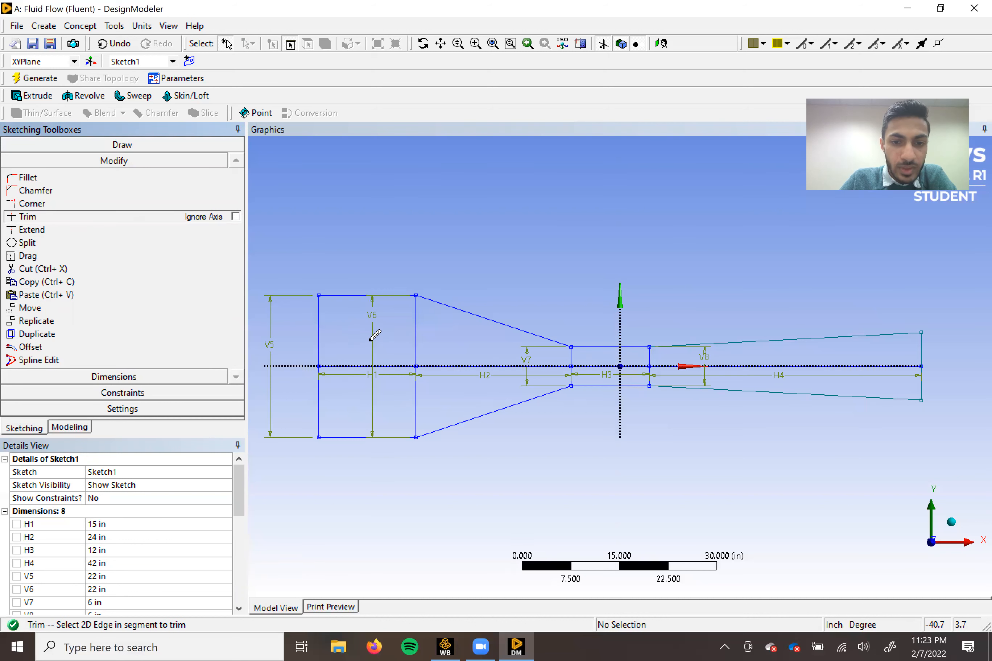
pyautogui.click(414, 329)
pyautogui.click(416, 381)
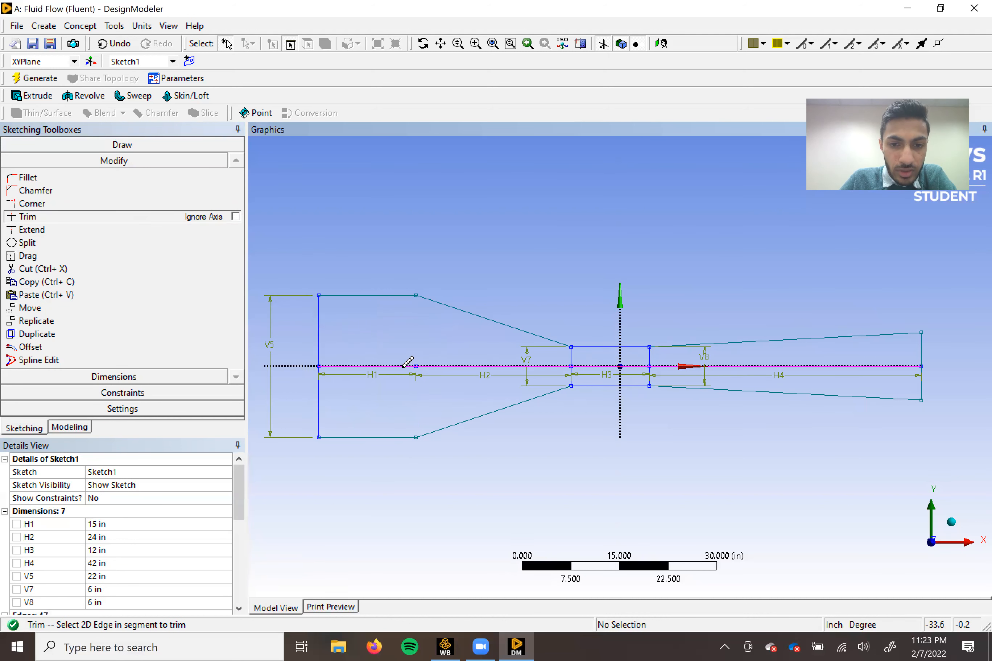
pyautogui.click(449, 365)
pyautogui.click(404, 365)
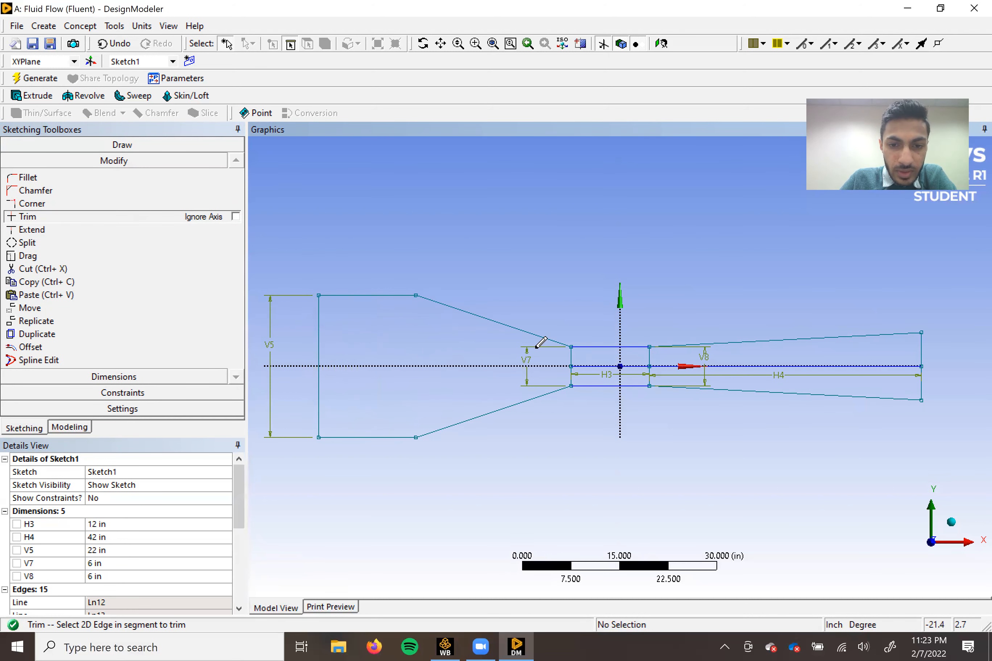
# Trim away the third and fourth vertical lines and the remaining centreline segments up to the outlet, leaving only the closed outline.
pyautogui.click(573, 371)
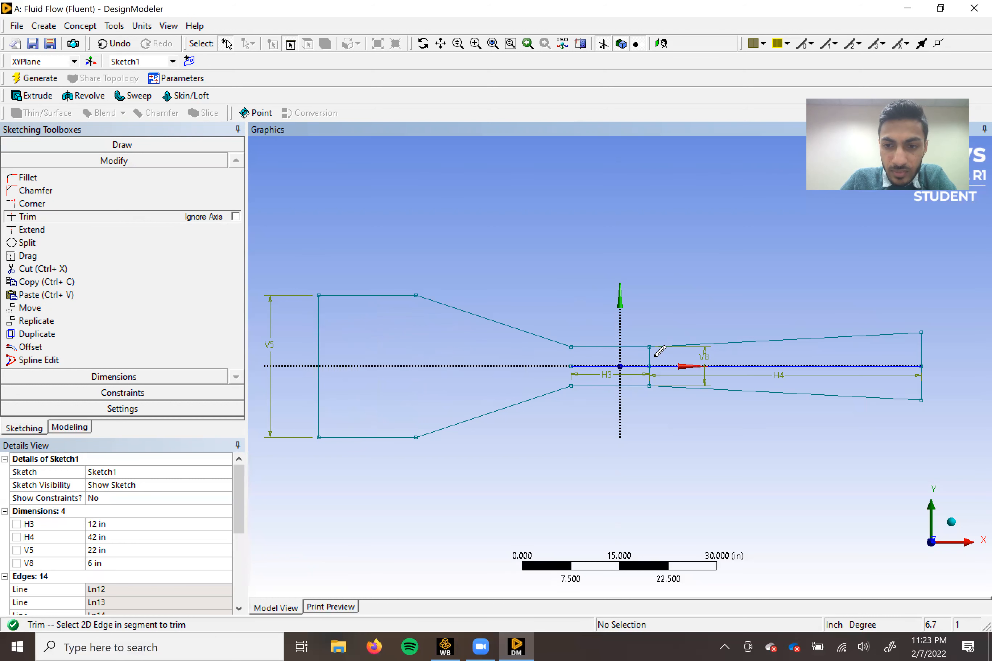
pyautogui.click(652, 375)
pyautogui.click(650, 377)
pyautogui.click(637, 366)
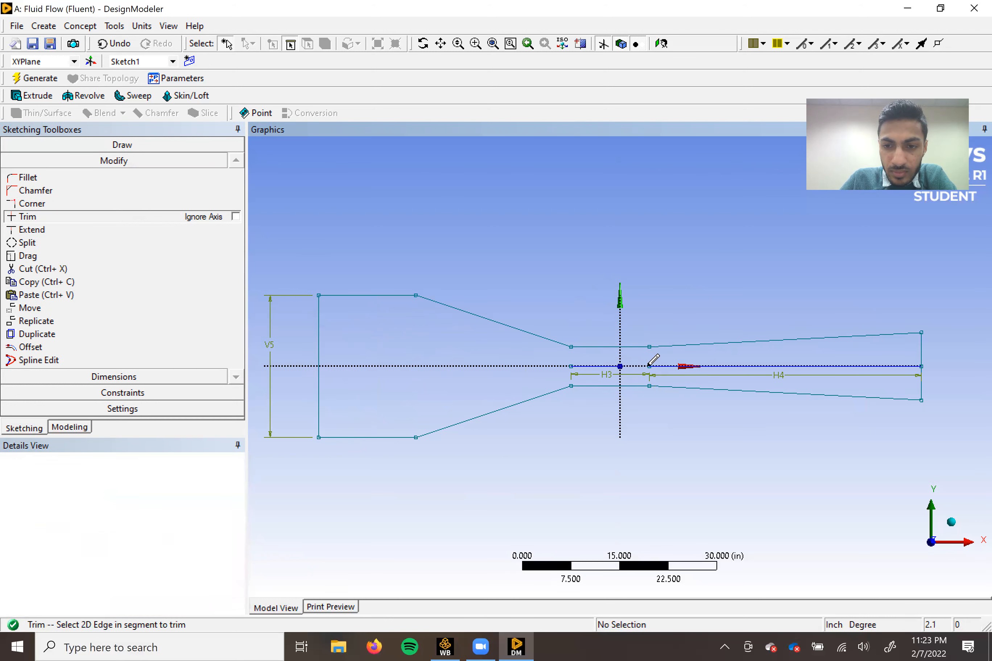
pyautogui.click(607, 365)
pyautogui.click(687, 367)
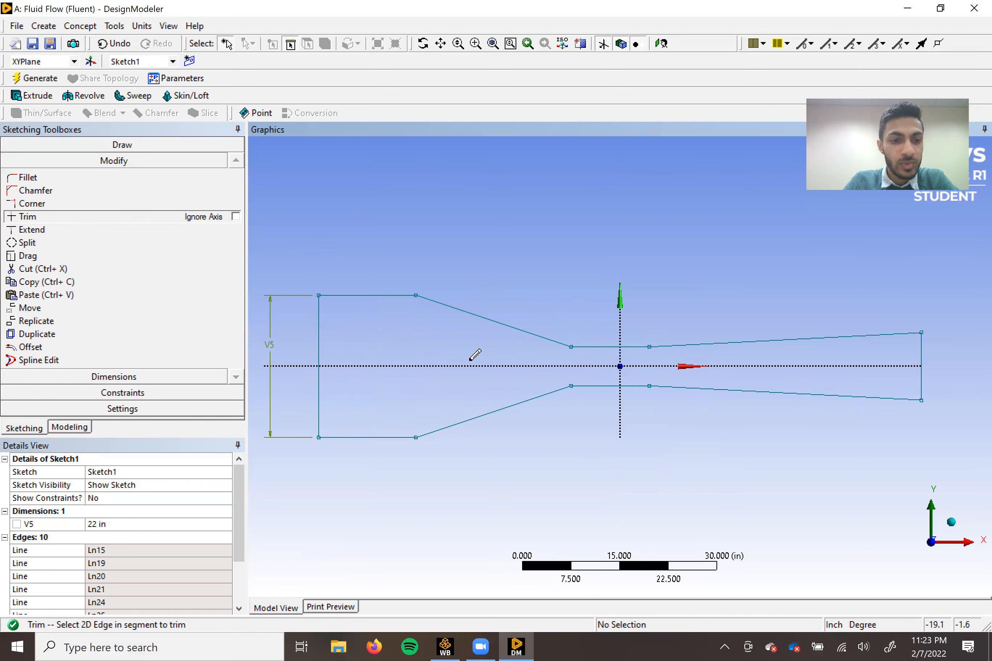
# Create a surface from Sketch1 with the Add Material operation and 0 in thickness, and generate it.
pyautogui.click(80, 27)
pyautogui.click(116, 129)
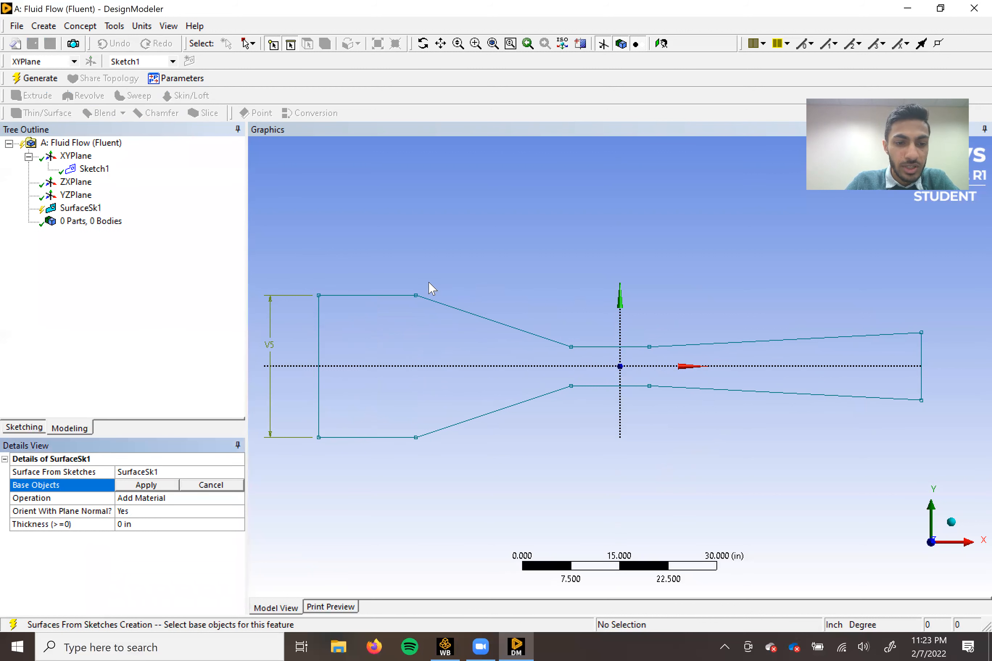
pyautogui.click(352, 297)
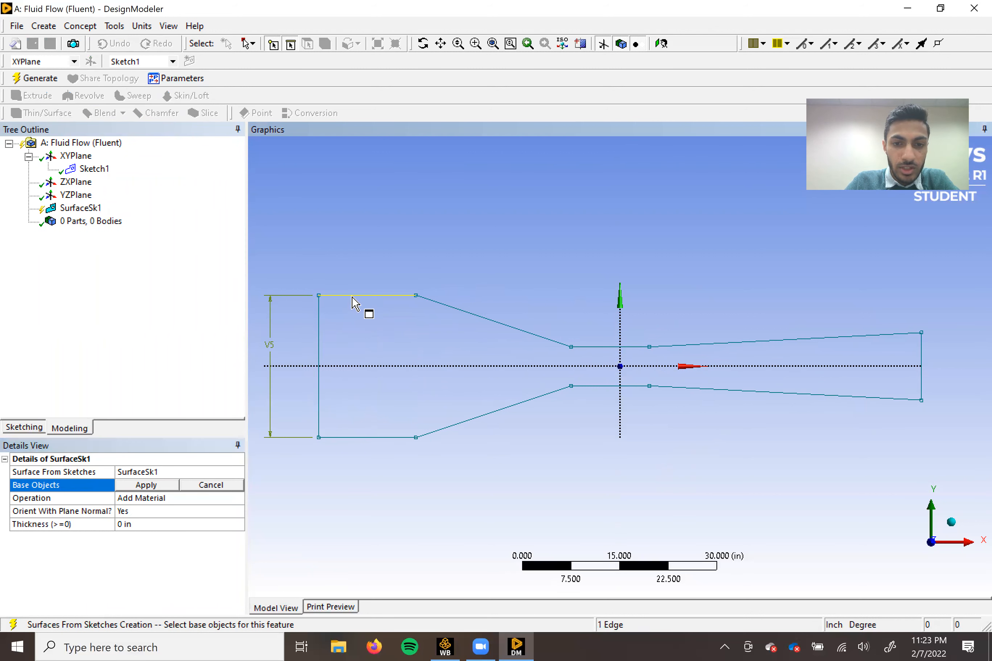
pyautogui.click(87, 171)
pyautogui.click(157, 486)
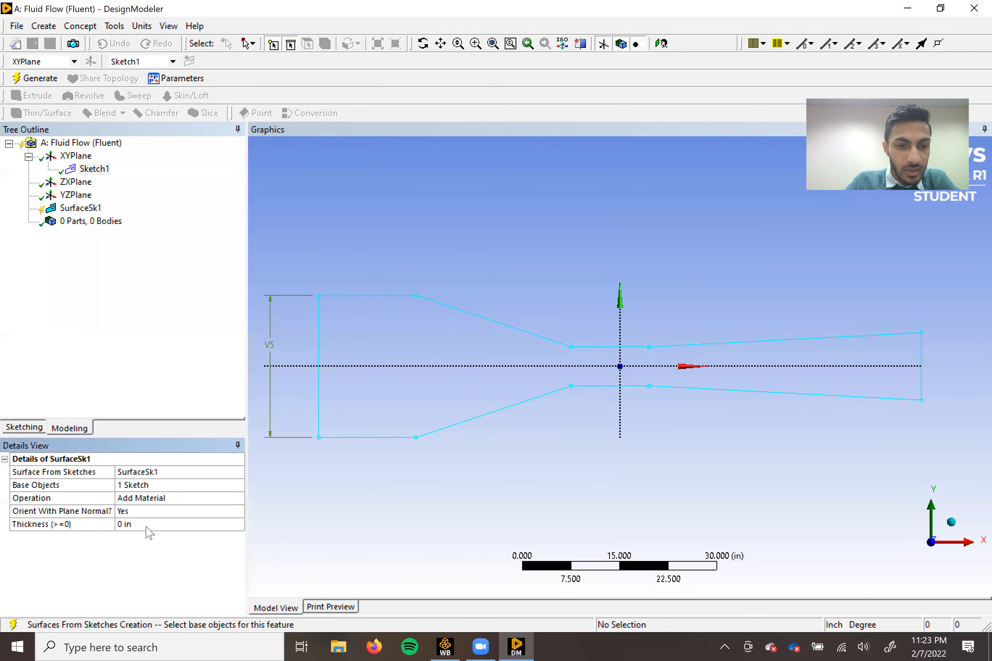
pyautogui.click(35, 78)
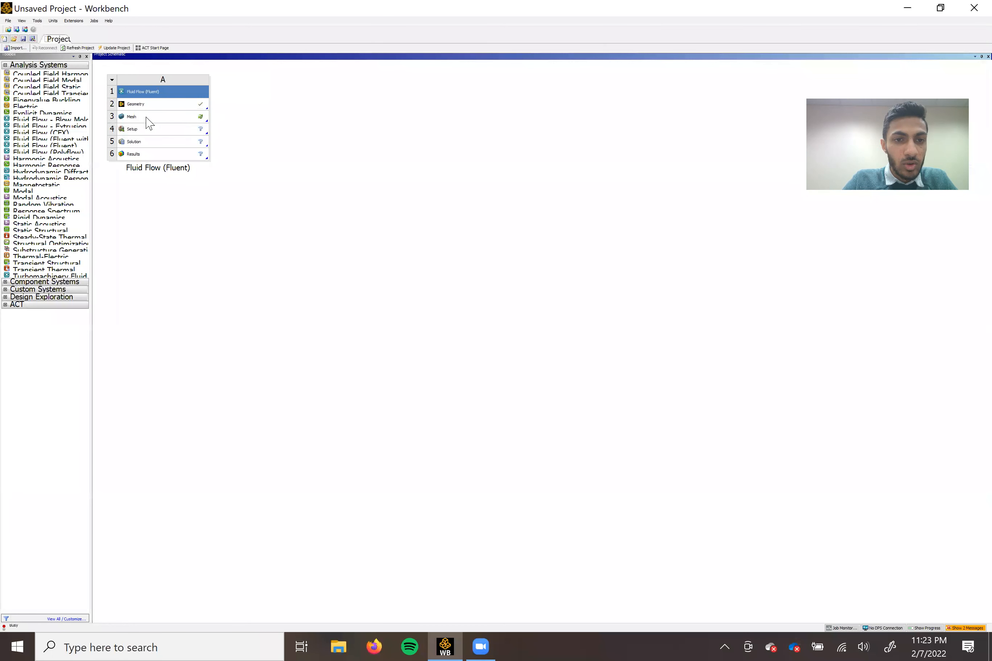
# Return to Workbench, open the Fluid Flow system's Mesh cell in Meshing and view the geometry normal to the XY plane.
pyautogui.rightClick(146, 118)
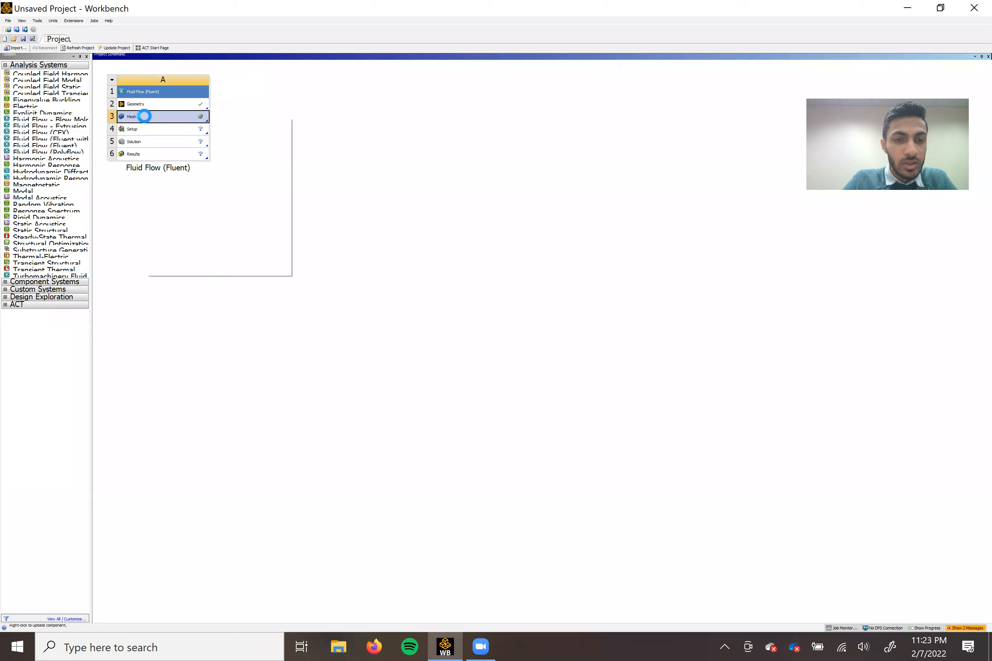
pyautogui.click(176, 124)
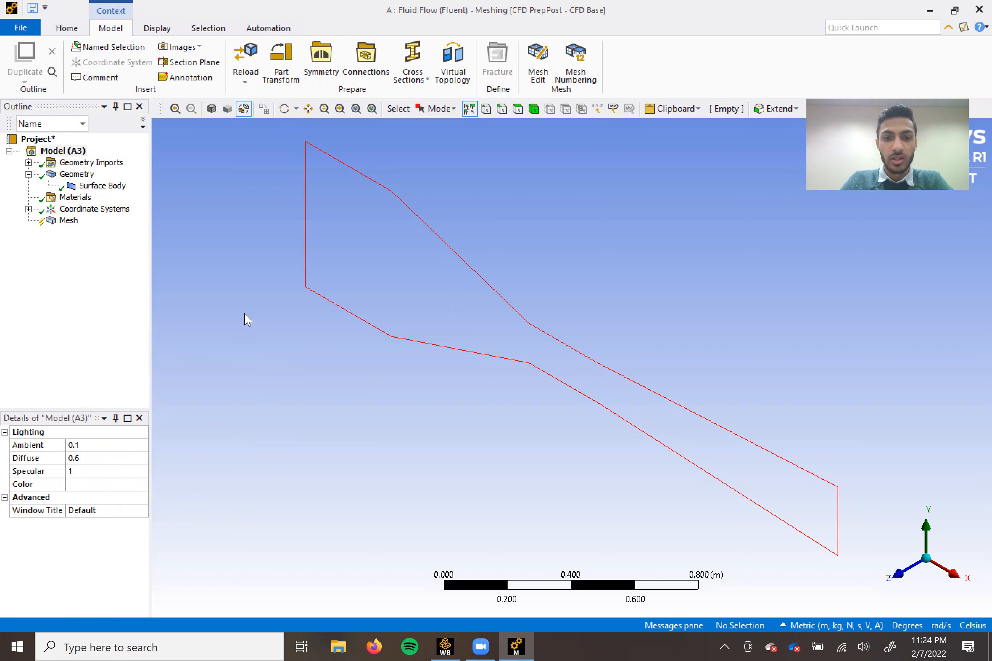
pyautogui.click(899, 576)
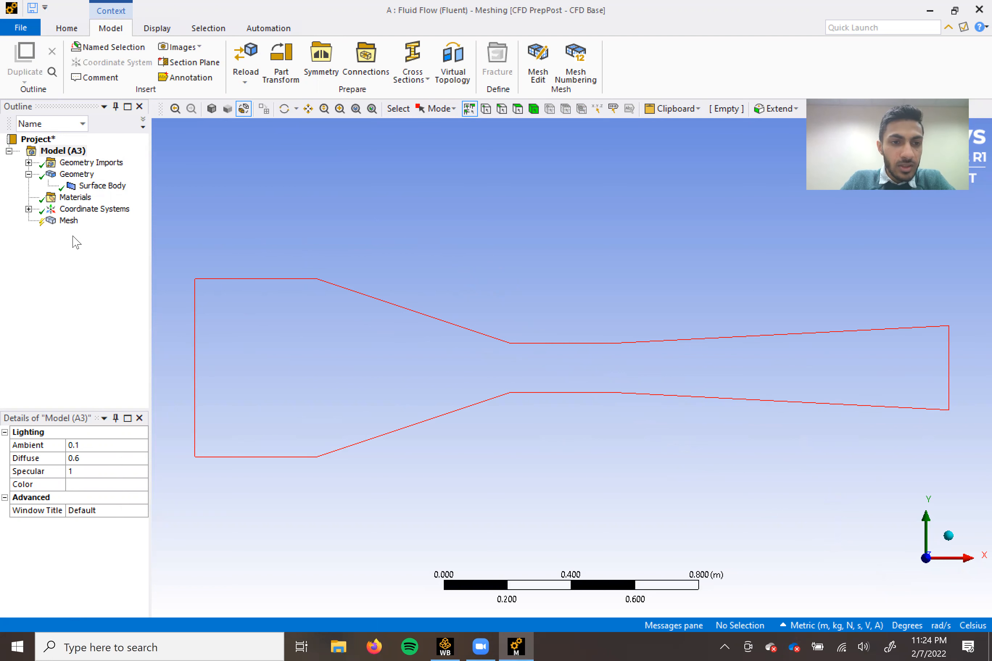
# Add a mesh Method control and scope it to the surface body.
pyautogui.click(55, 221)
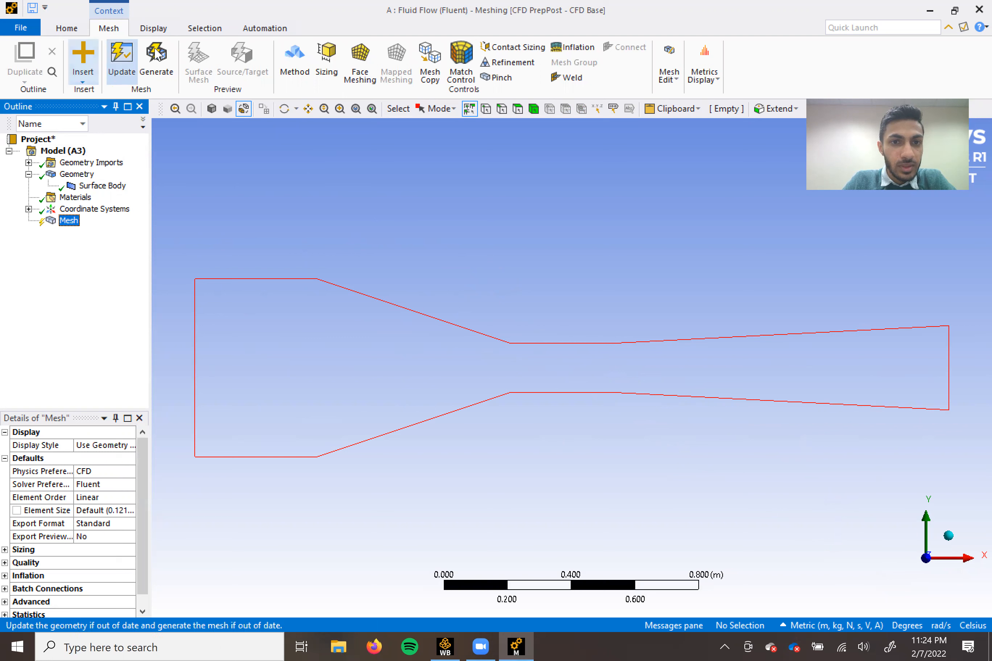
pyautogui.click(294, 72)
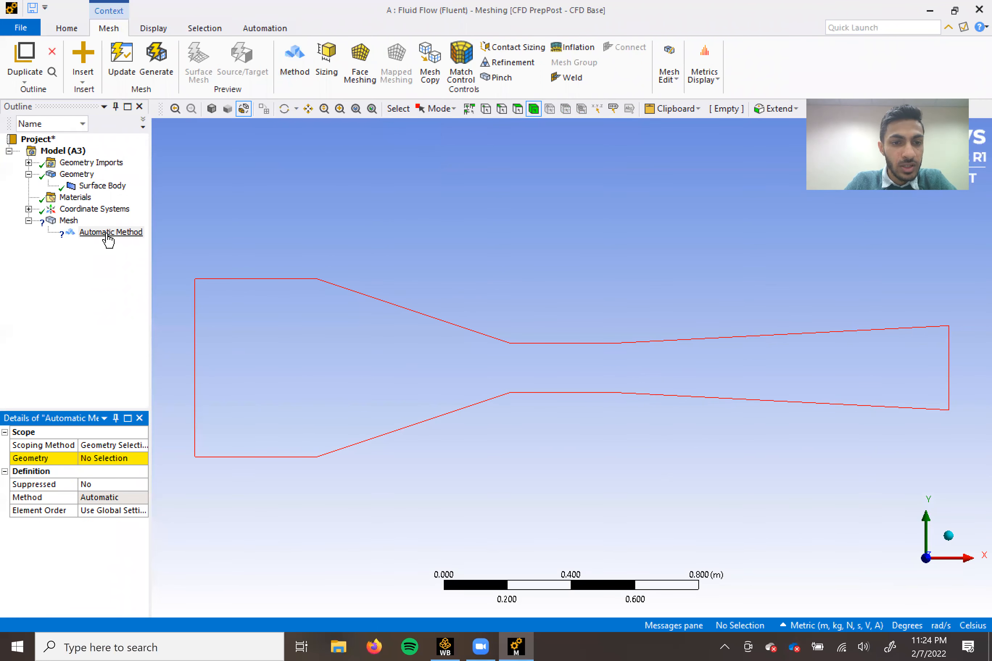
pyautogui.click(89, 459)
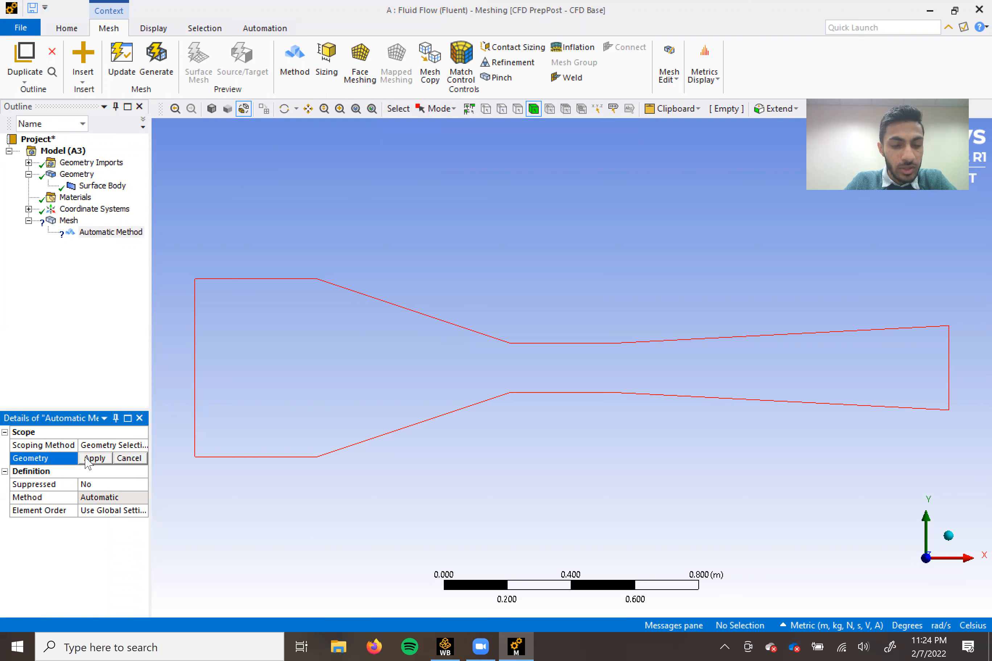
pyautogui.click(255, 292)
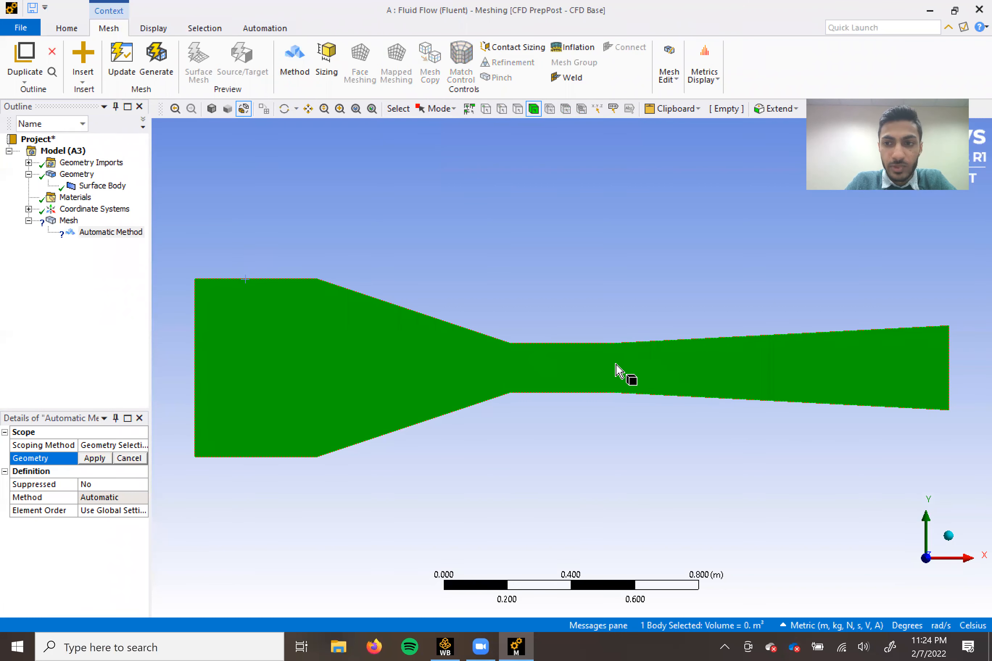
pyautogui.click(94, 459)
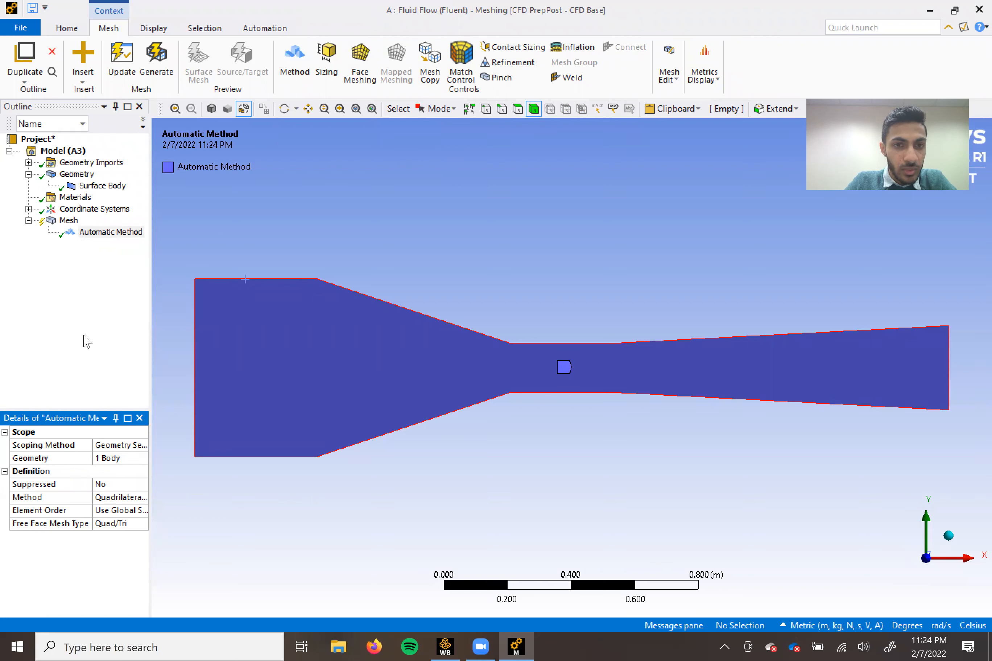
# Set the mesh method to Triangles and generate the mesh.
pyautogui.click(110, 497)
pyautogui.click(141, 497)
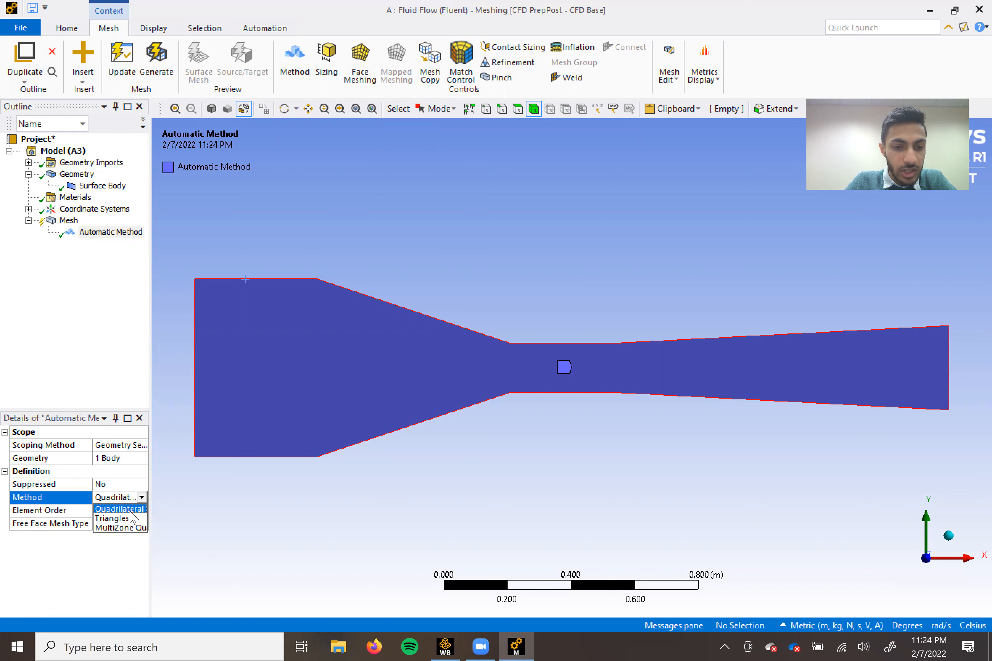
pyautogui.click(128, 516)
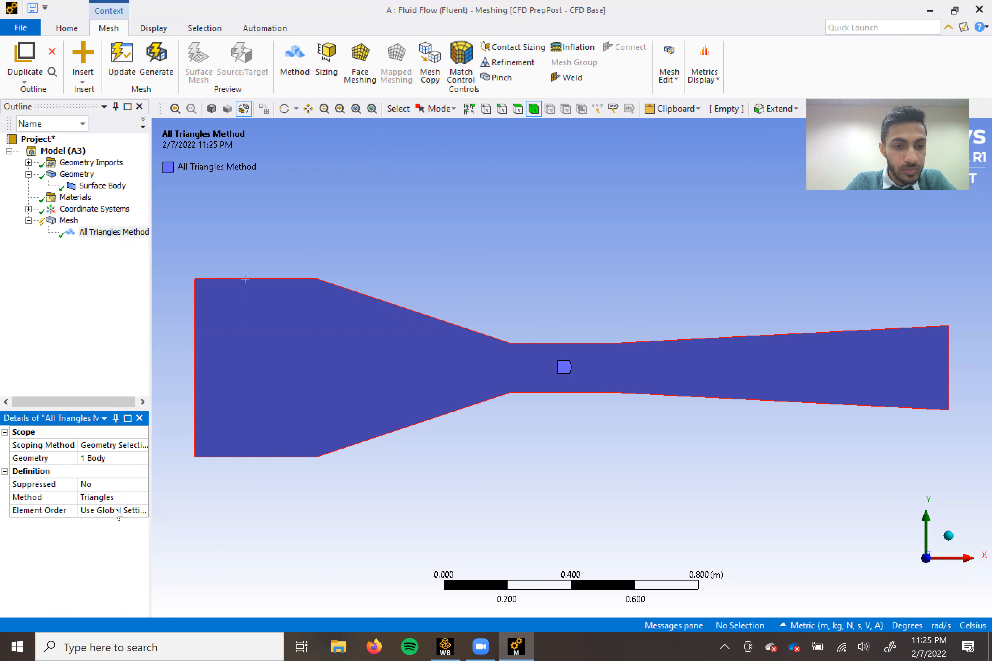
pyautogui.click(167, 57)
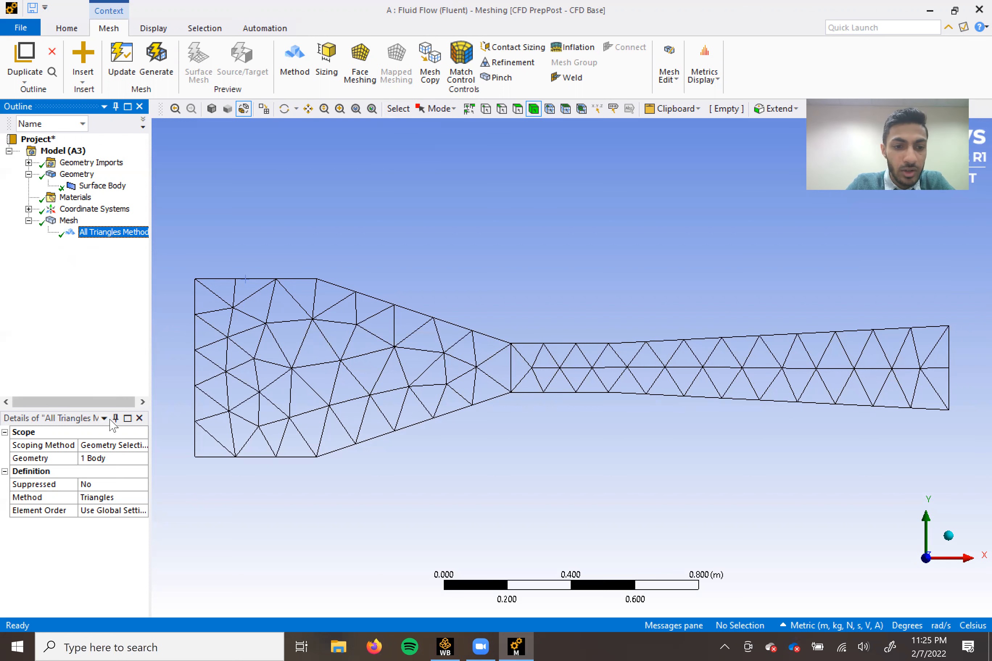
# Set the global mesh element size to 0.015 m and regenerate the mesh.
pyautogui.click(68, 220)
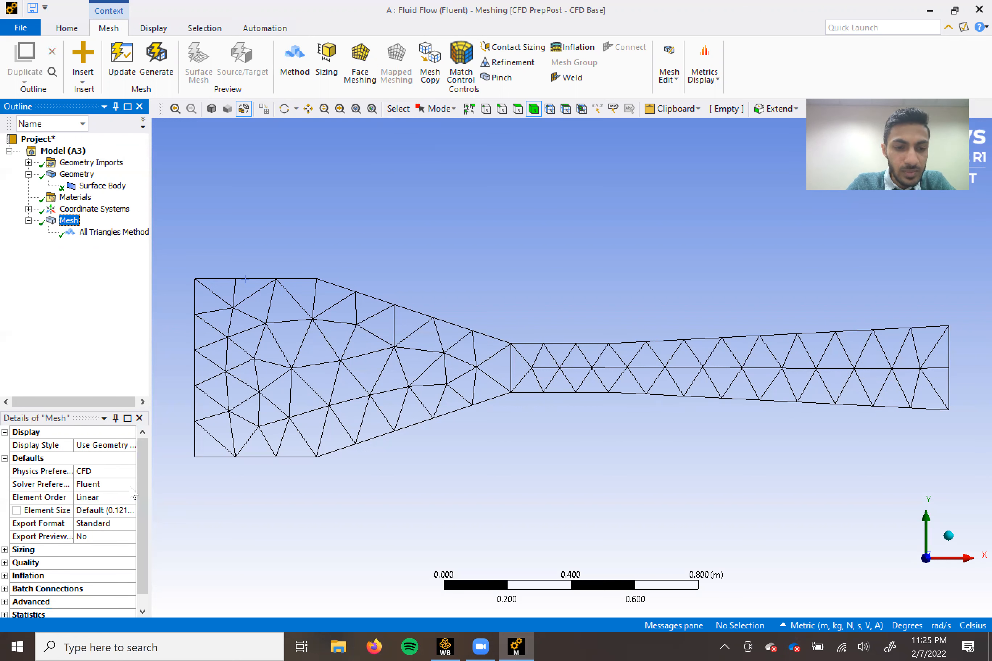
pyautogui.click(111, 511)
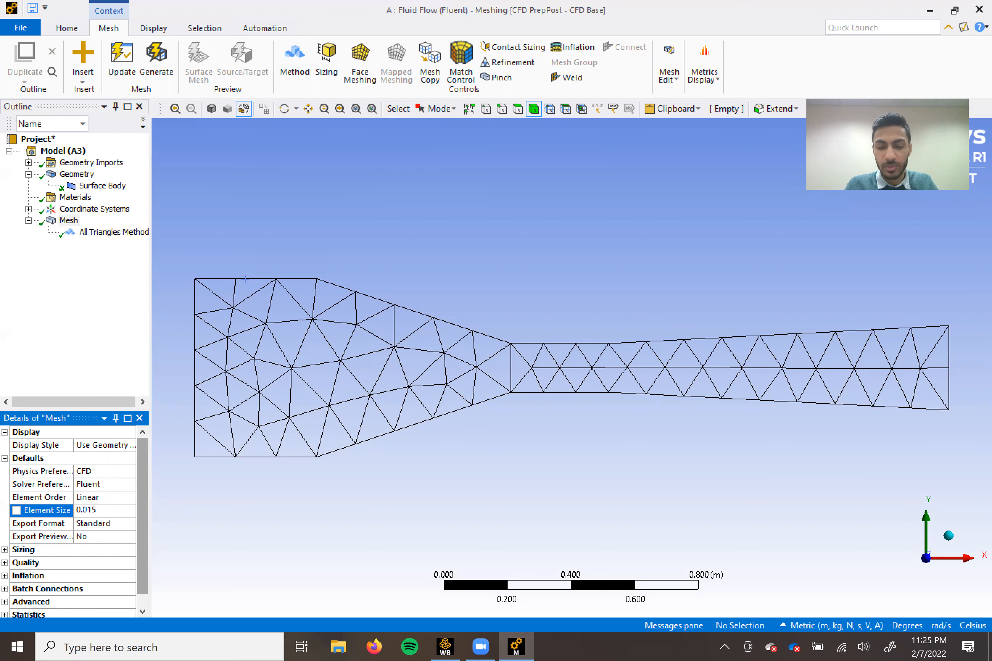
pyautogui.press('Return')
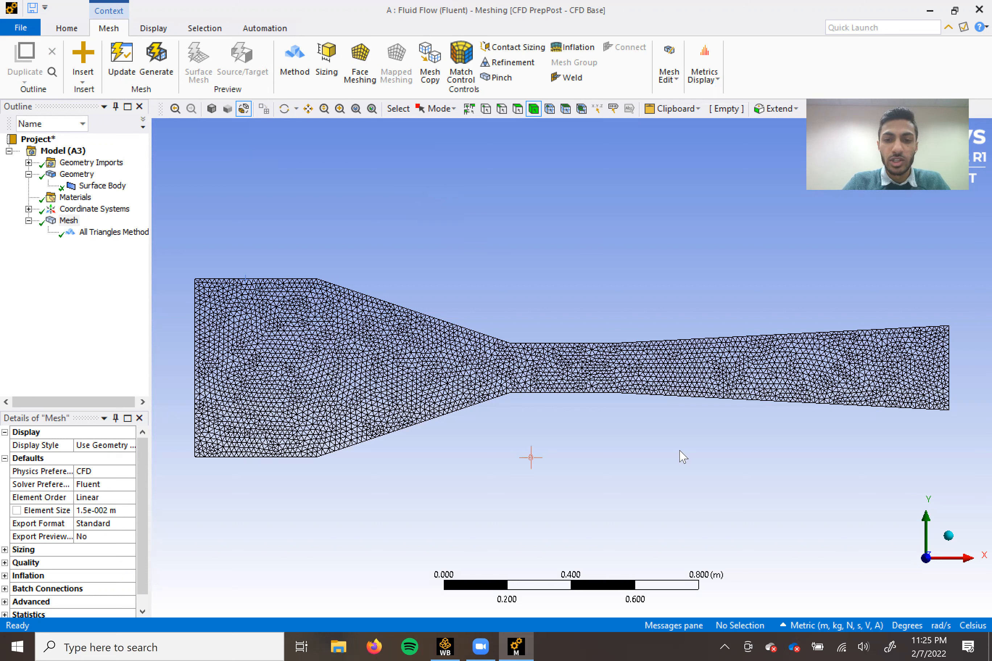
# Create a named selection called Velocity Inlet from the vertical edge at the wide inlet end.
pyautogui.click(502, 109)
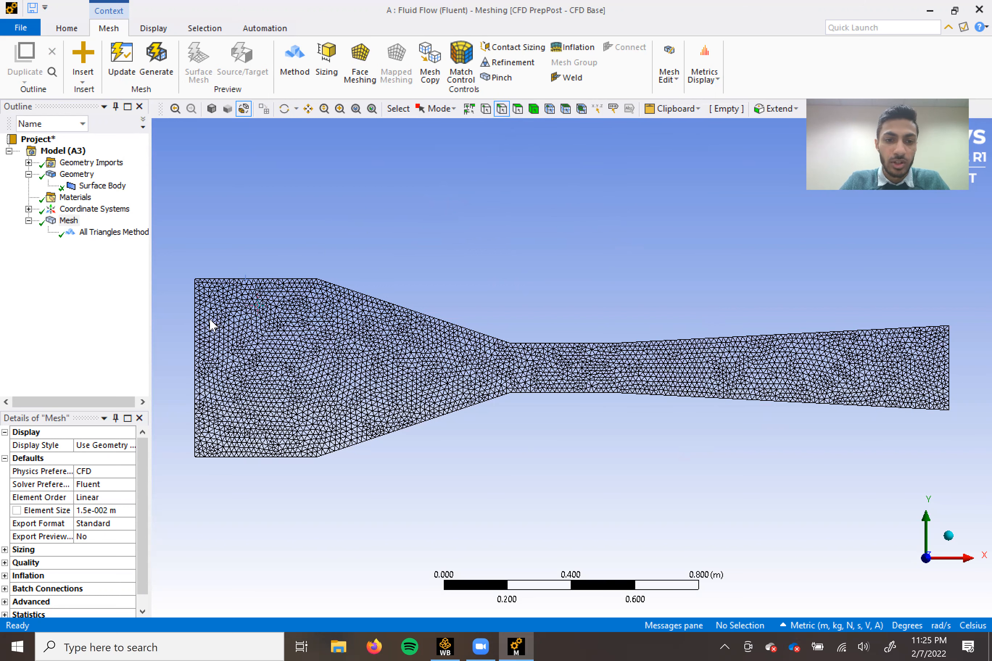
pyautogui.click(195, 328)
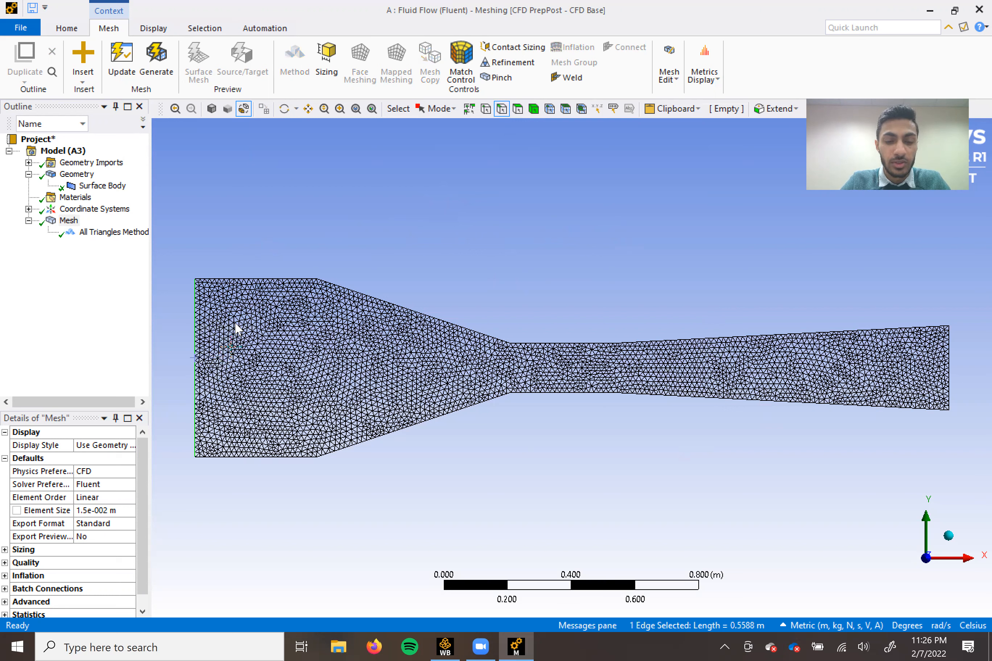
pyautogui.press('n')
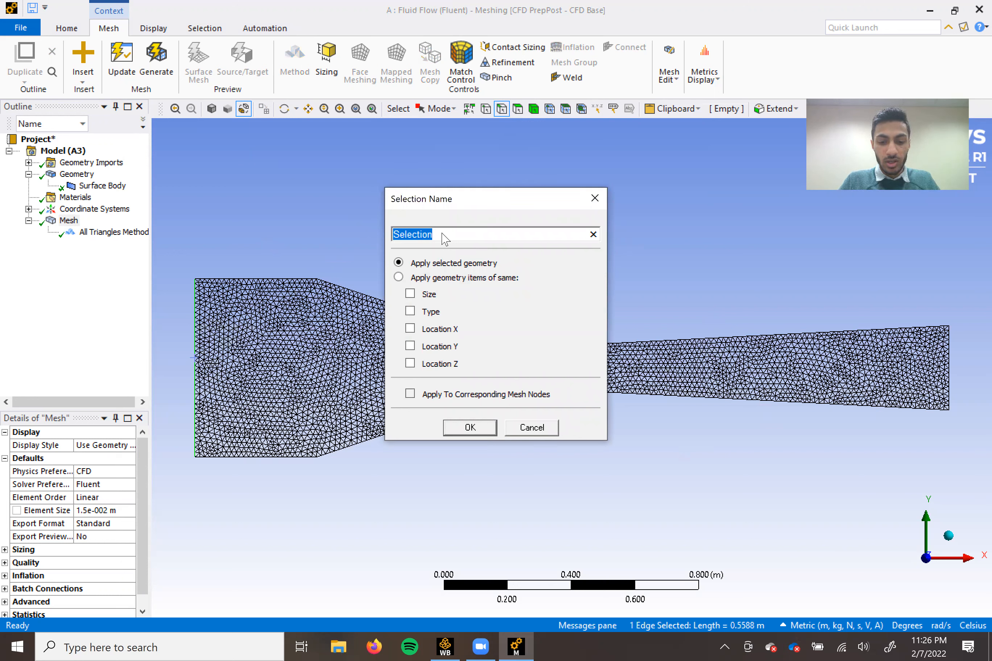
pyautogui.write('Velocity Inlet')
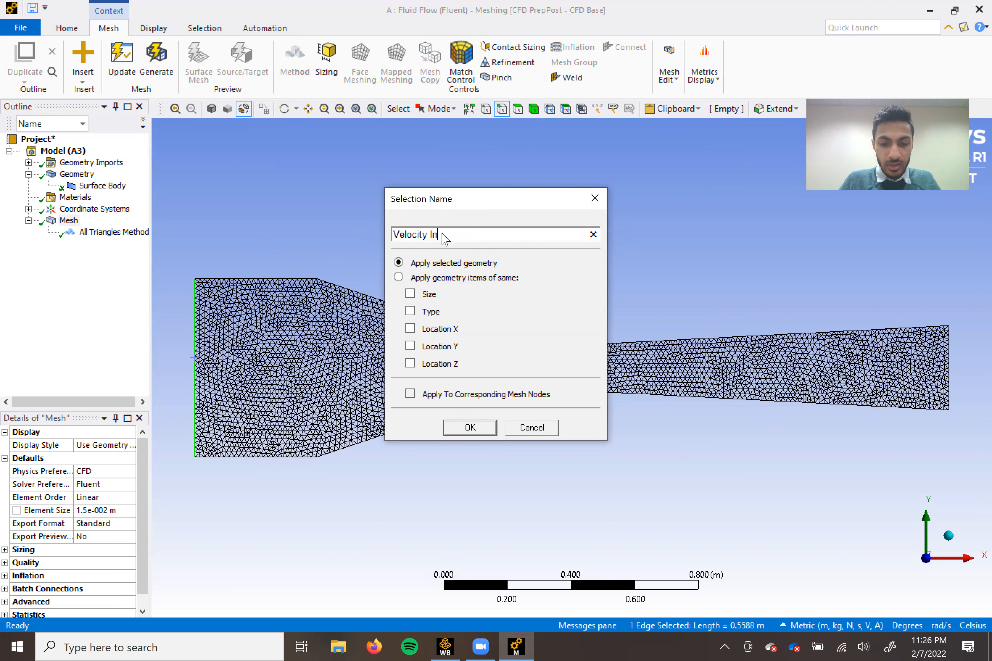
pyautogui.click(469, 427)
# Create a named selection called Pressure Outlet from the vertical edge at the diverging outlet end.
pyautogui.click(949, 349)
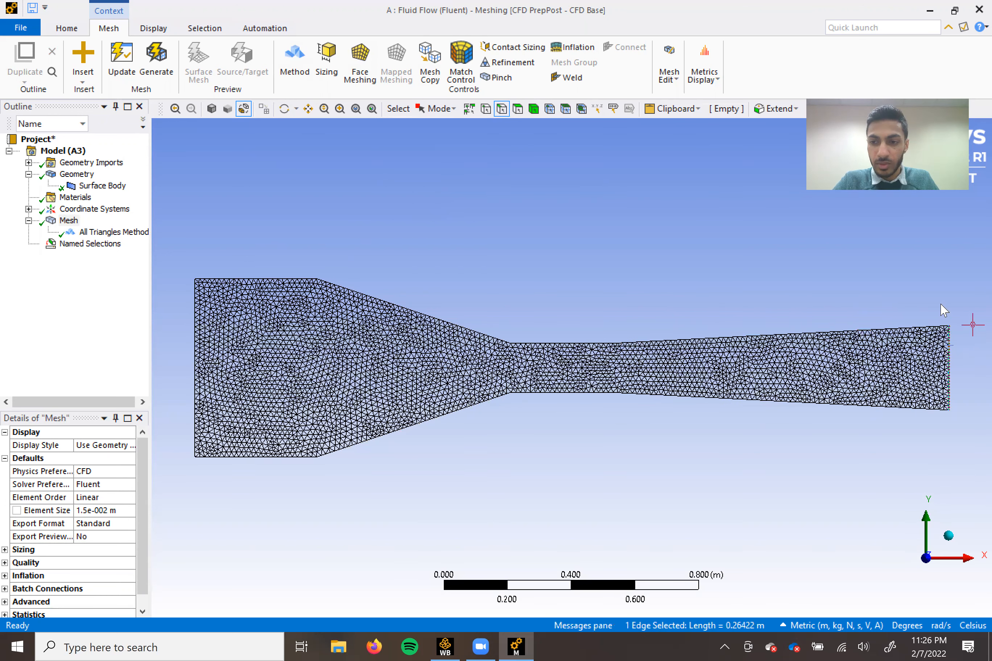
pyautogui.write('n')
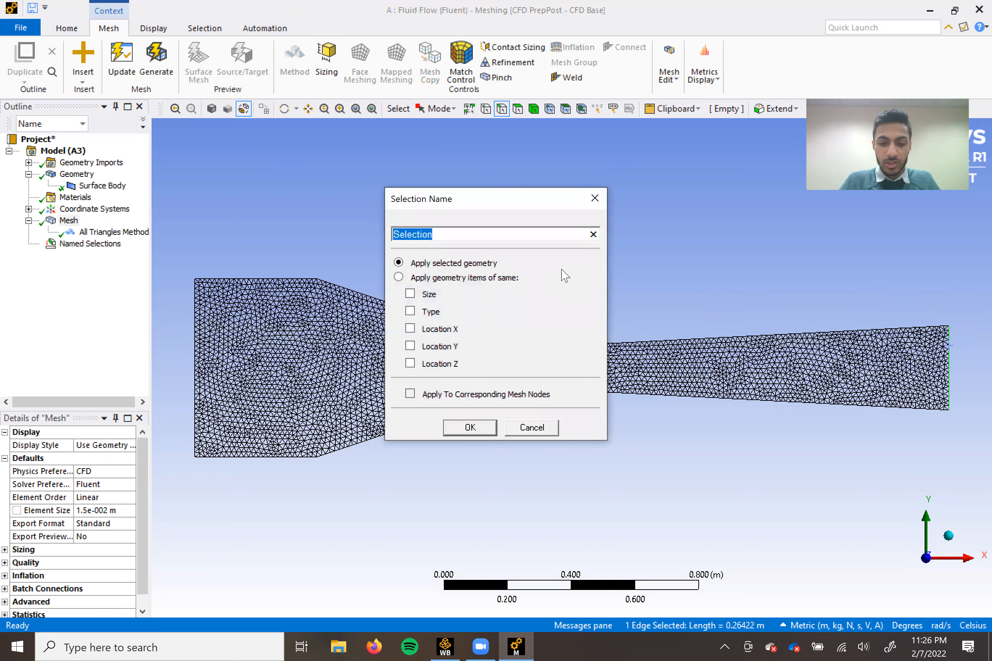
pyautogui.write('Pressure Outlet')
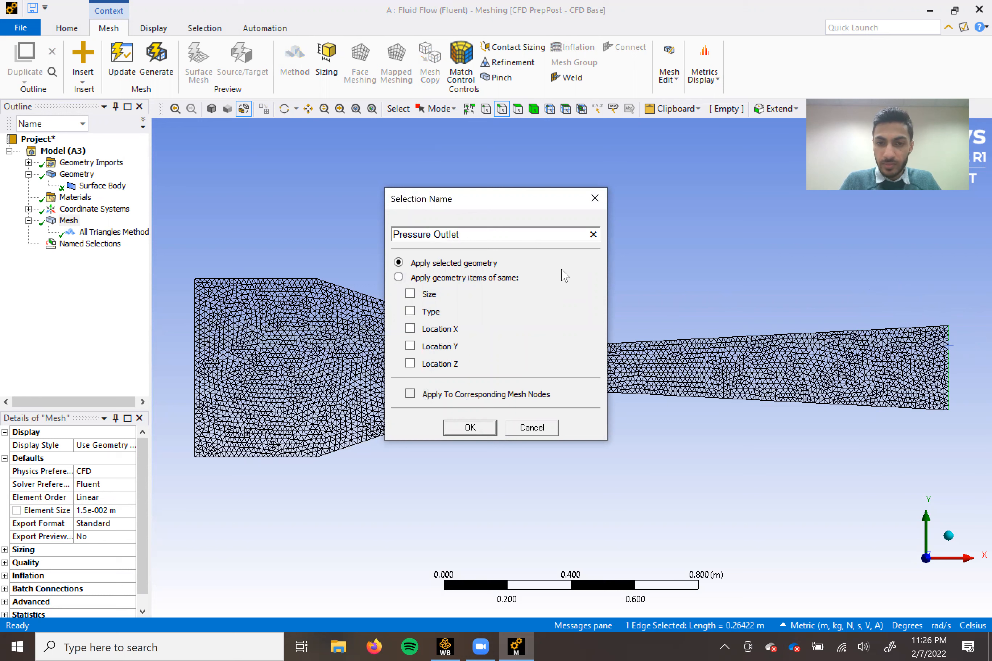
pyautogui.press('Return')
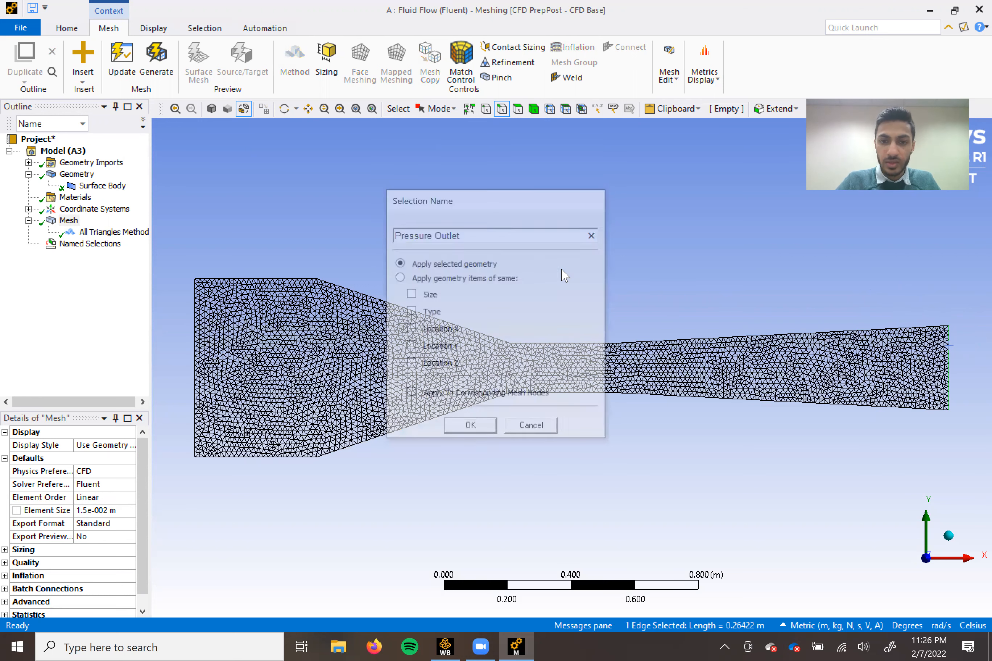
# Create a named selection called Walls from the four upper and four lower boundary edges.
pyautogui.click(292, 280)
pyautogui.keyDown('ctrl'); pyautogui.click(374, 298); pyautogui.keyUp('ctrl')
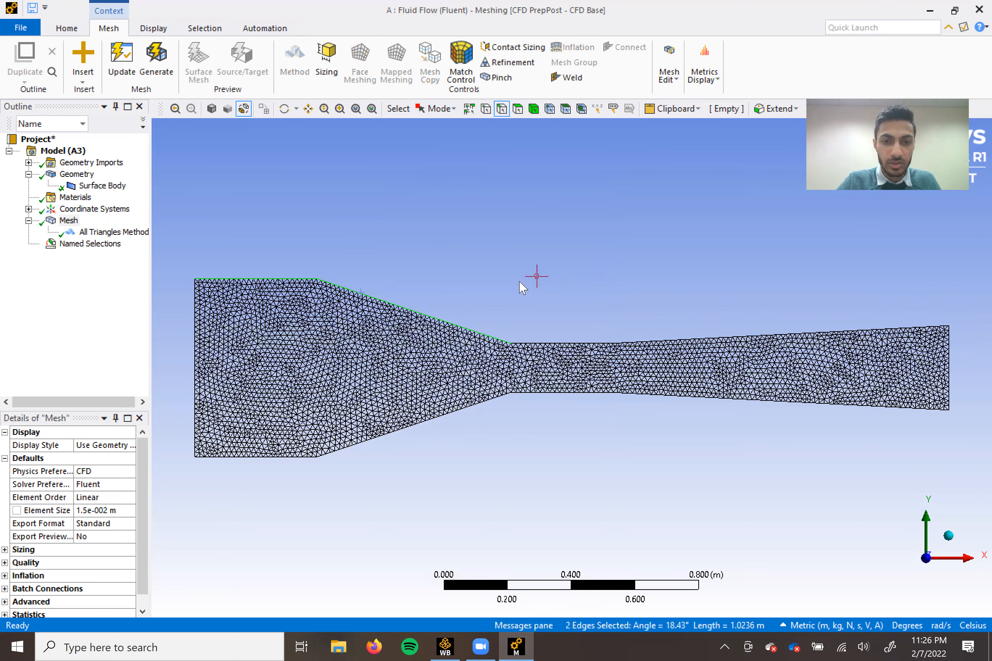
pyautogui.keyDown('ctrl'); pyautogui.click(555, 344); pyautogui.keyUp('ctrl')
pyautogui.keyDown('ctrl'); pyautogui.click(764, 335); pyautogui.keyUp('ctrl')
pyautogui.keyDown('ctrl'); pyautogui.click(748, 398); pyautogui.keyUp('ctrl')
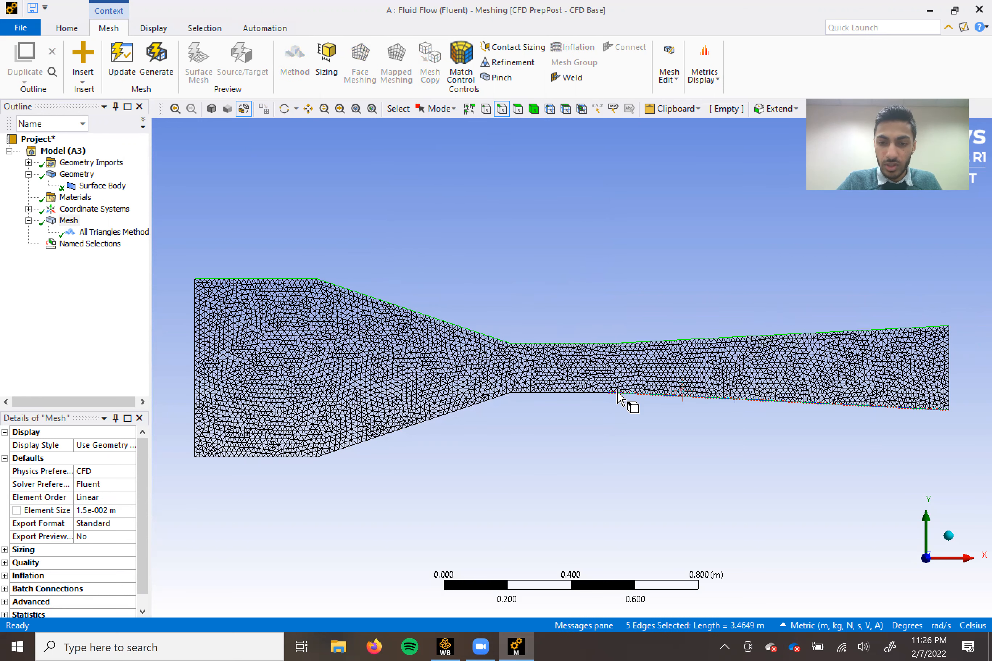
pyautogui.keyDown('ctrl'); pyautogui.click(584, 394); pyautogui.keyUp('ctrl')
pyautogui.keyDown('ctrl'); pyautogui.click(453, 415); pyautogui.keyUp('ctrl')
pyautogui.keyDown('ctrl'); pyautogui.click(298, 458); pyautogui.keyUp('ctrl')
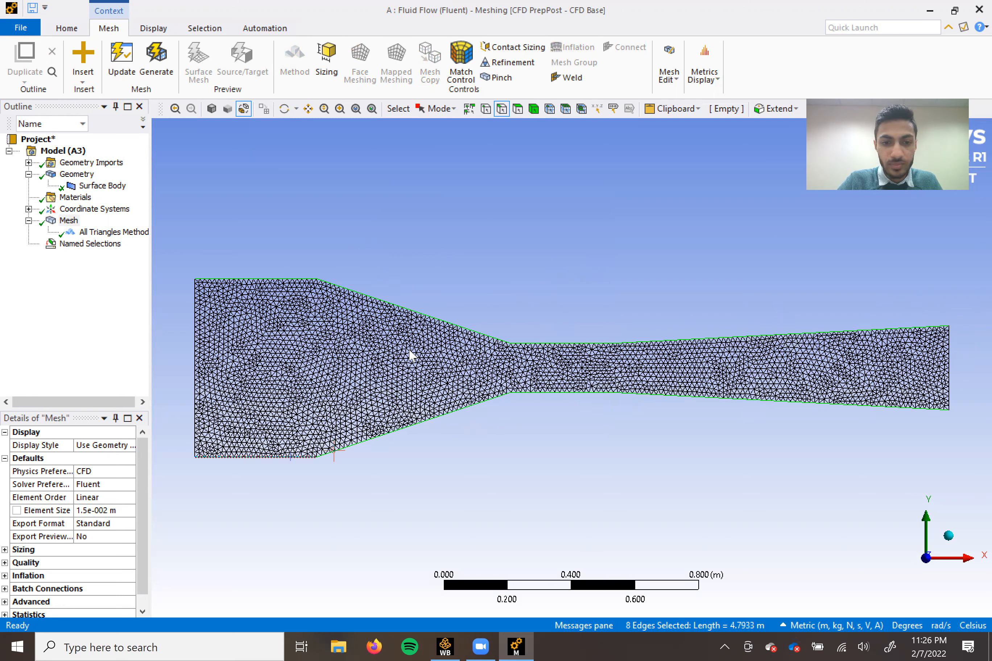
pyautogui.write('n')
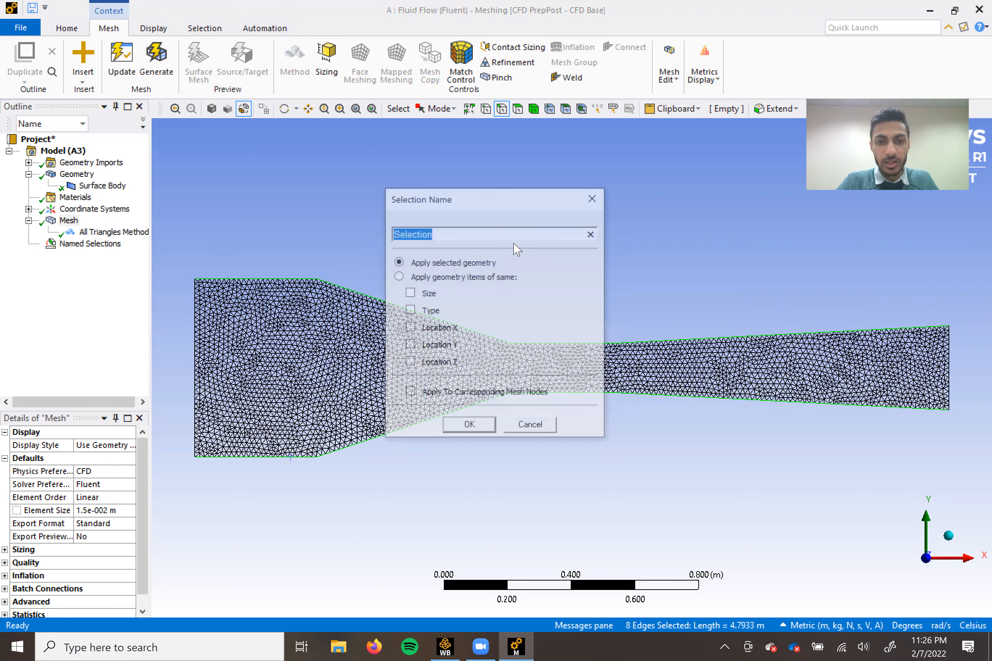
pyautogui.write('Walls')
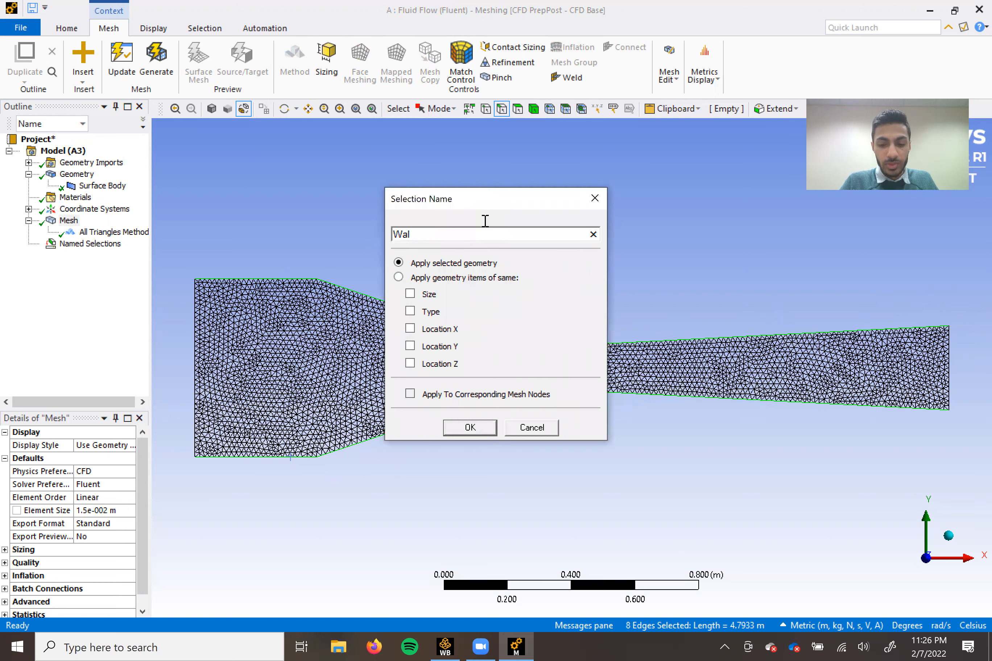
pyautogui.click(469, 427)
pyautogui.click(508, 483)
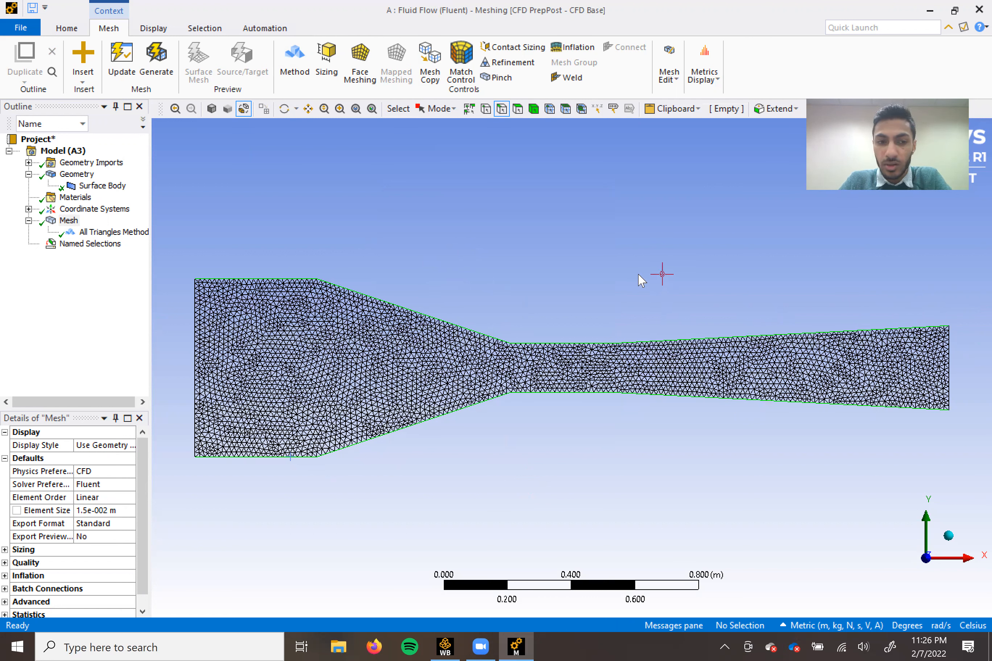
# Review the entries under Named Selections and close Meshing to return to the Workbench project.
pyautogui.click(29, 243)
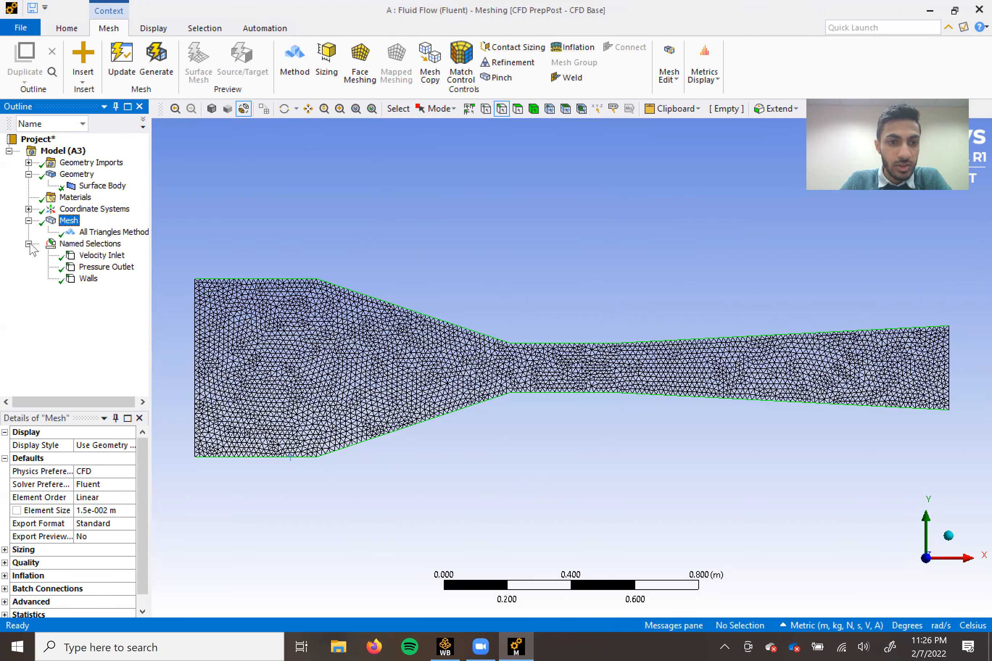
pyautogui.click(29, 244)
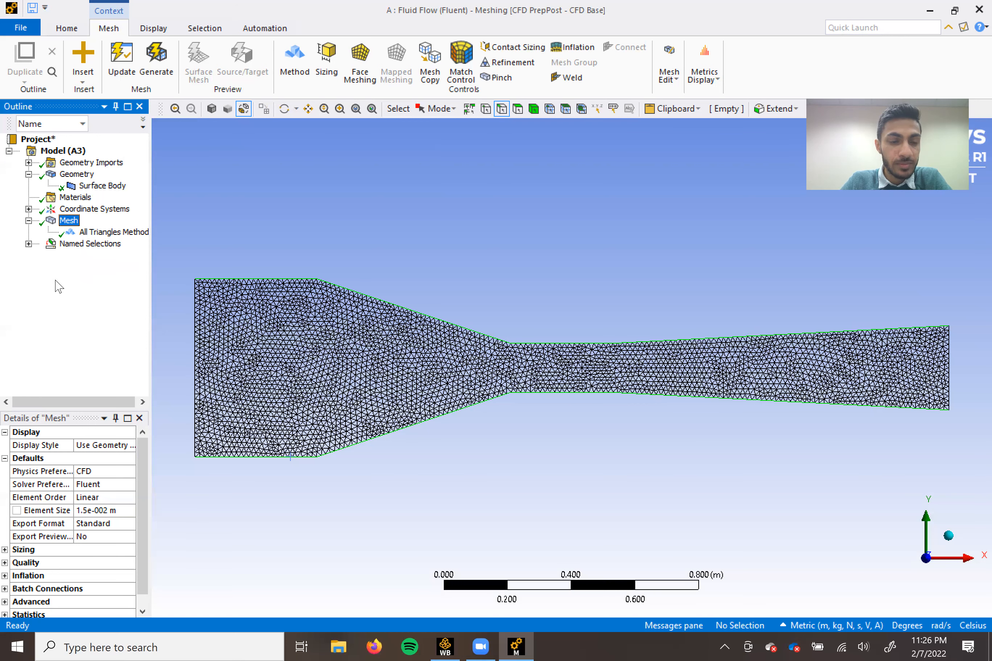
pyautogui.click(978, 10)
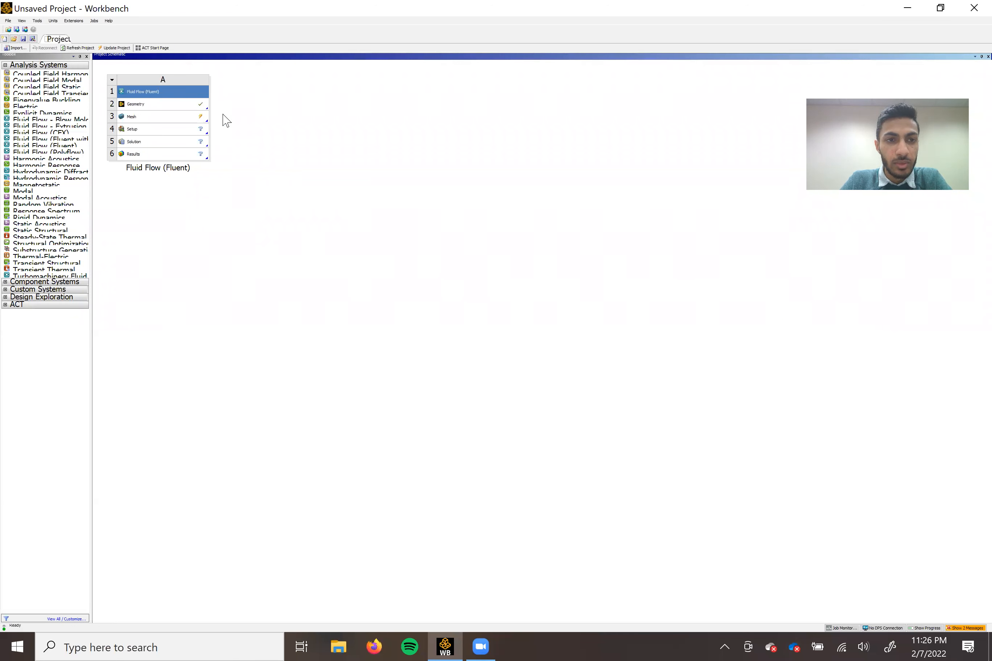
# Update the Mesh cell of the Fluid Flow (Fluent) system so the meshed geometry passes to Setup.
pyautogui.click(185, 117)
pyautogui.rightClick(186, 119)
pyautogui.click(201, 174)
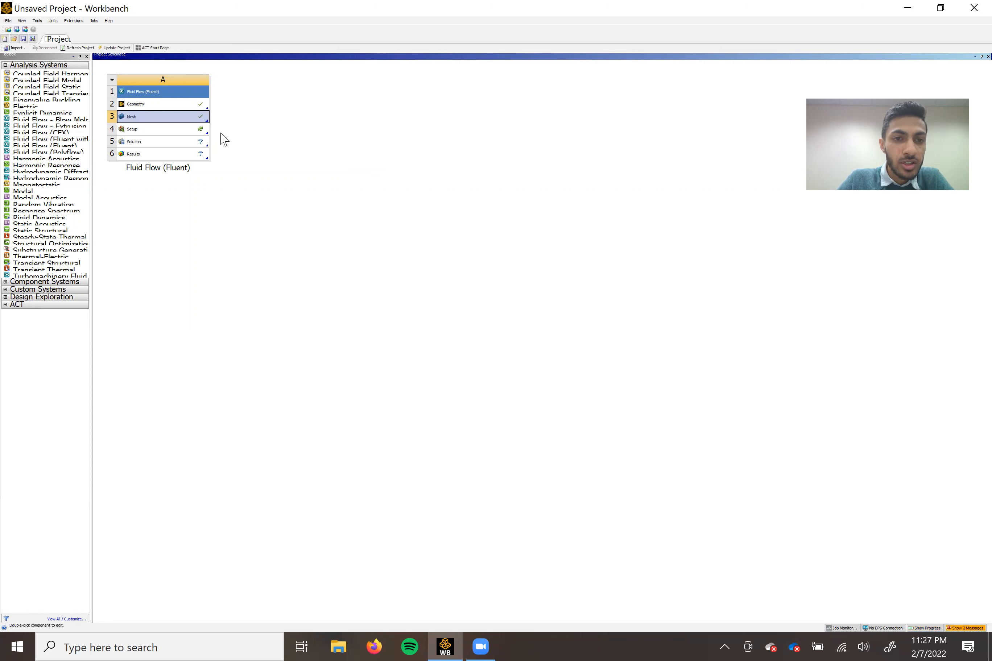
# Open the Setup cell for editing and start Fluent with Double Precision enabled.
pyautogui.click(153, 129)
pyautogui.rightClick(153, 130)
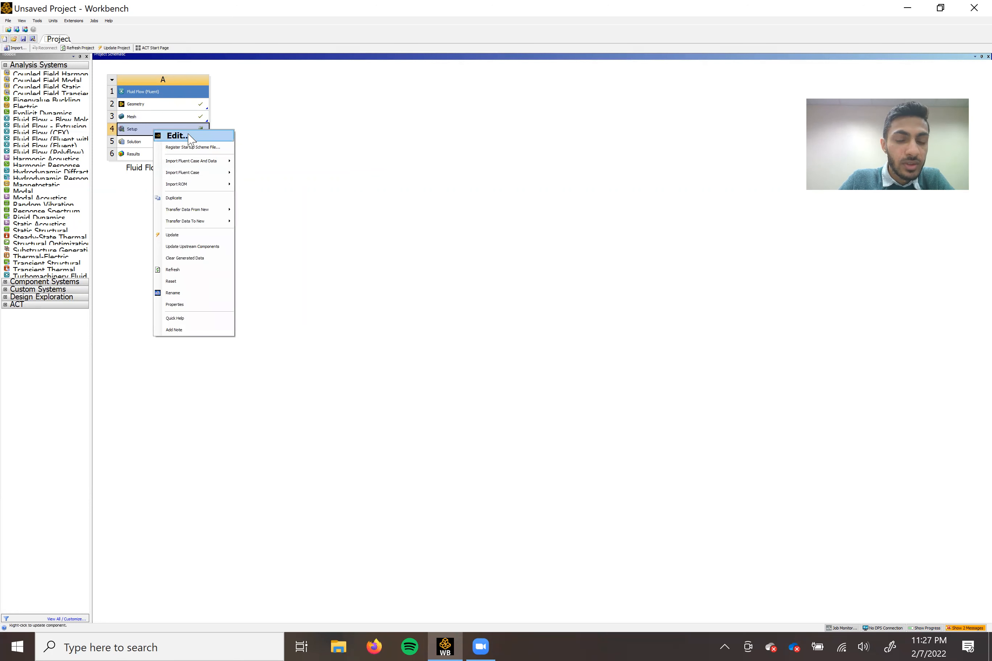
pyautogui.click(189, 135)
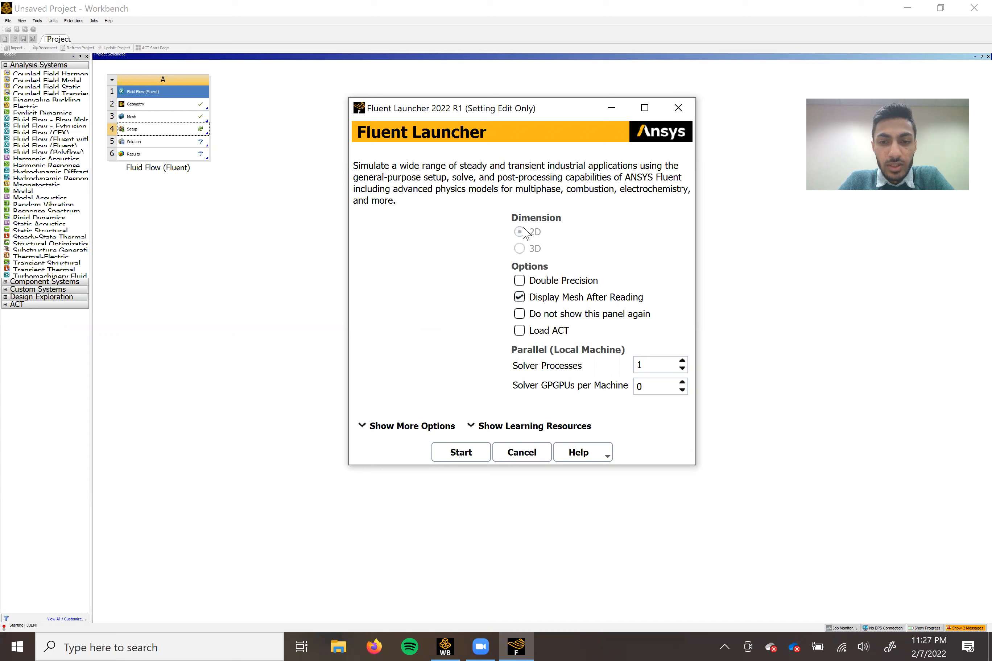
pyautogui.click(519, 280)
pyautogui.click(458, 454)
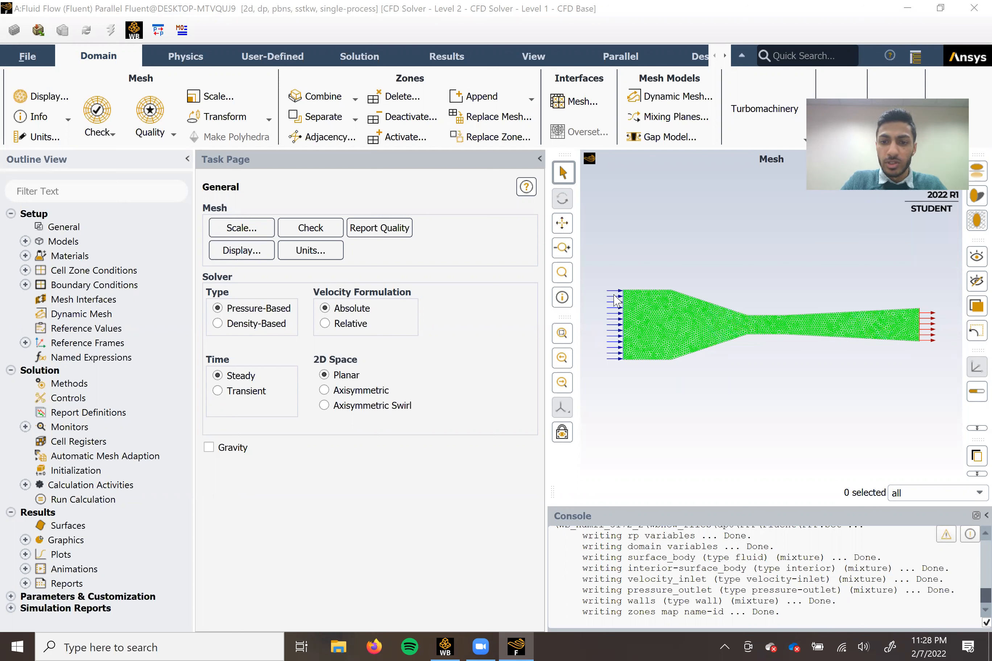
# Inspect the velocity inlet, pressure outlet and wall boundaries in the mesh display to check their assigned types.
pyautogui.click(623, 312)
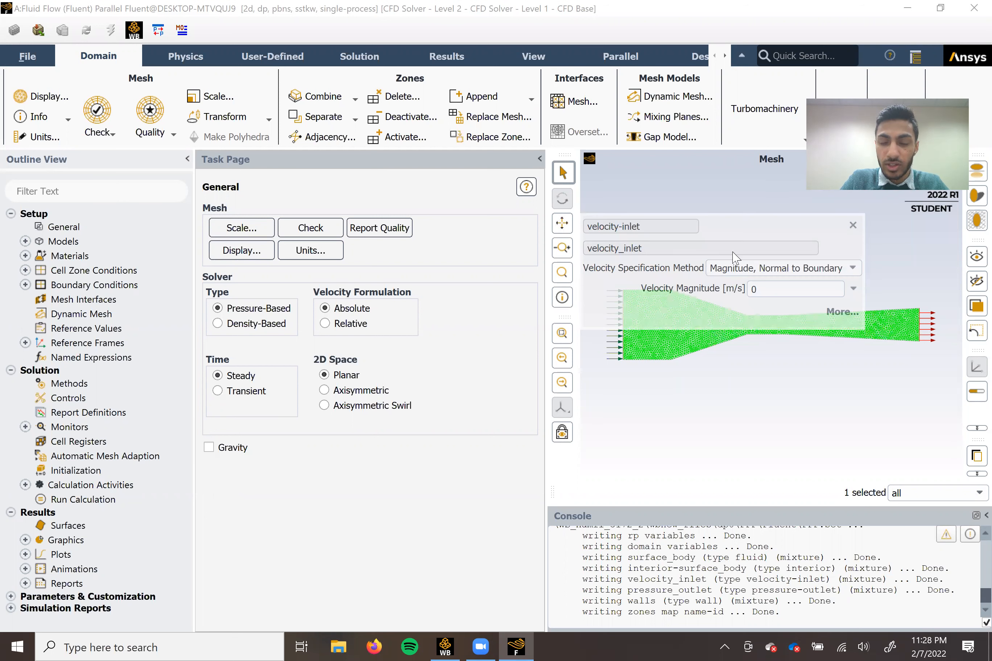
pyautogui.click(920, 327)
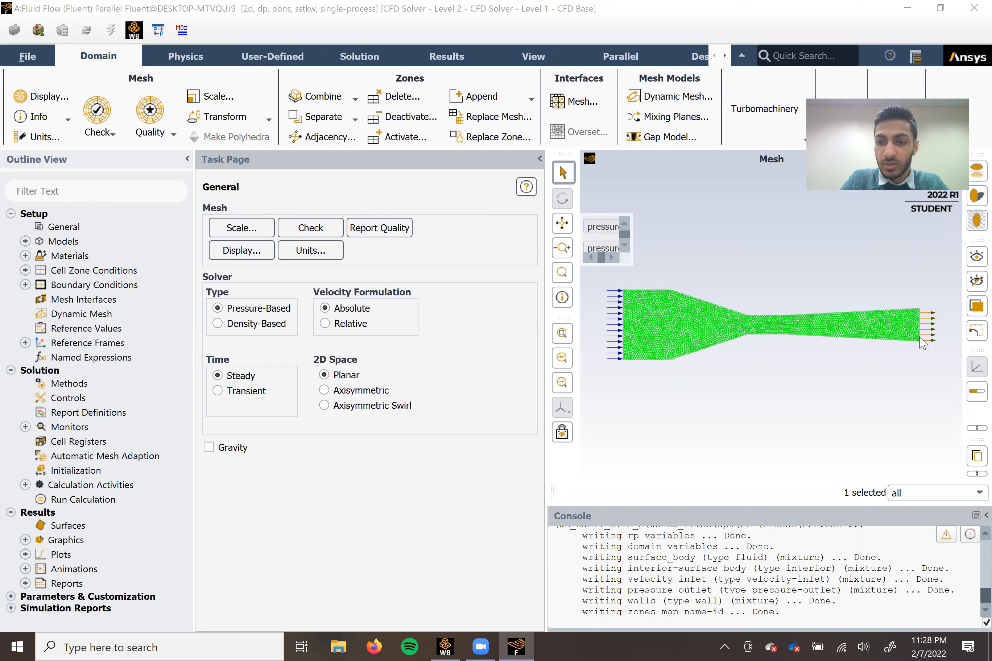
pyautogui.click(673, 360)
pyautogui.click(732, 226)
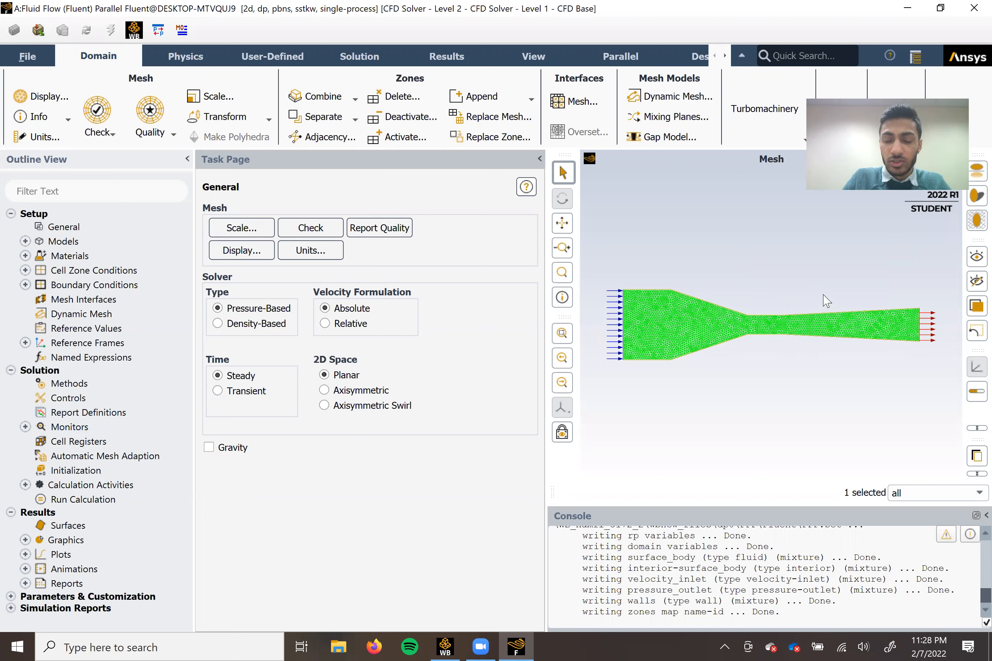
# Set the velocity magnitude of the velocity_inlet boundary condition to 10 m/s.
pyautogui.click(25, 285)
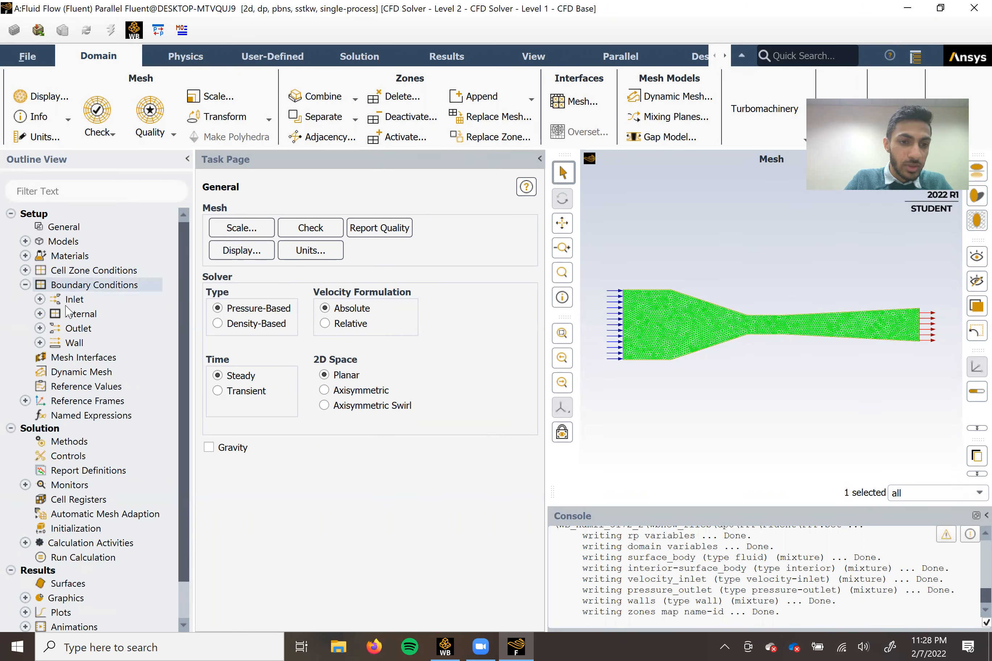
pyautogui.click(40, 299)
pyautogui.click(89, 315)
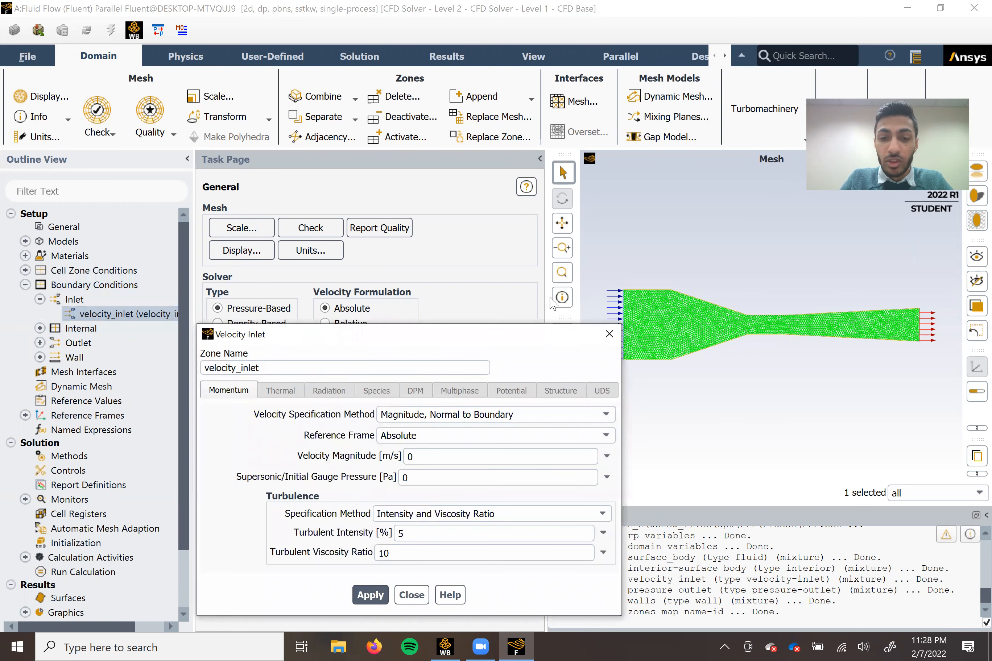
pyautogui.moveTo(459, 334); pyautogui.dragTo(385, 169)
pyautogui.moveTo(381, 292); pyautogui.dragTo(323, 293)
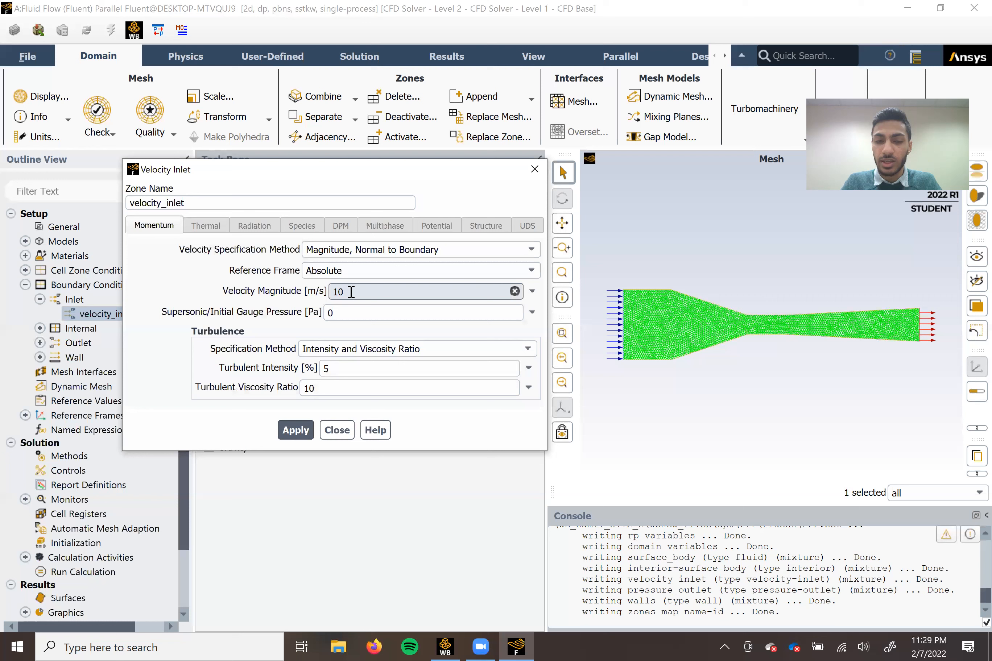
pyautogui.click(295, 430)
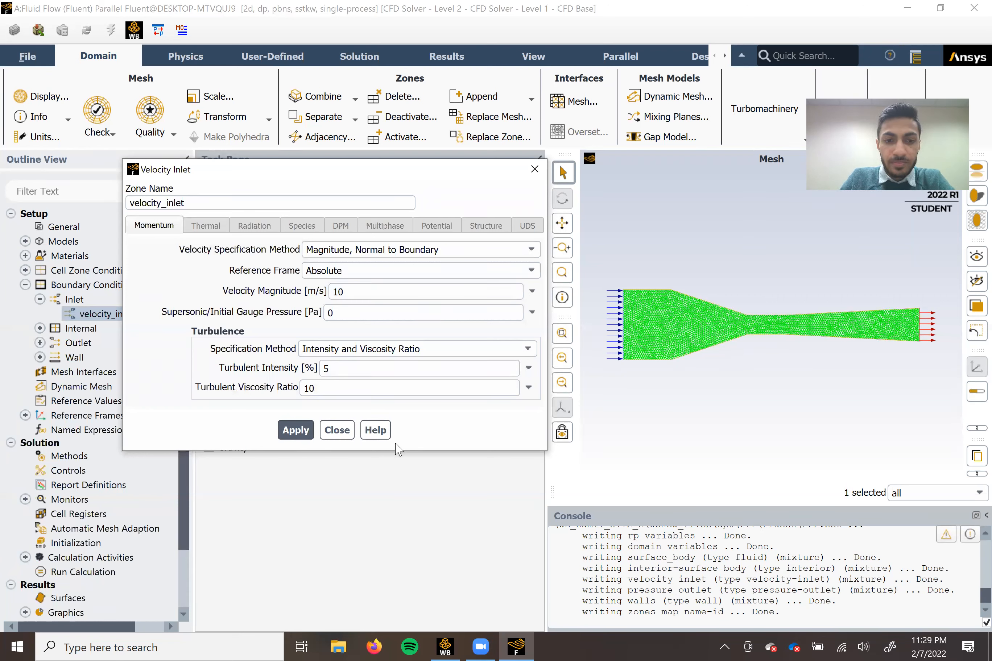
pyautogui.click(337, 430)
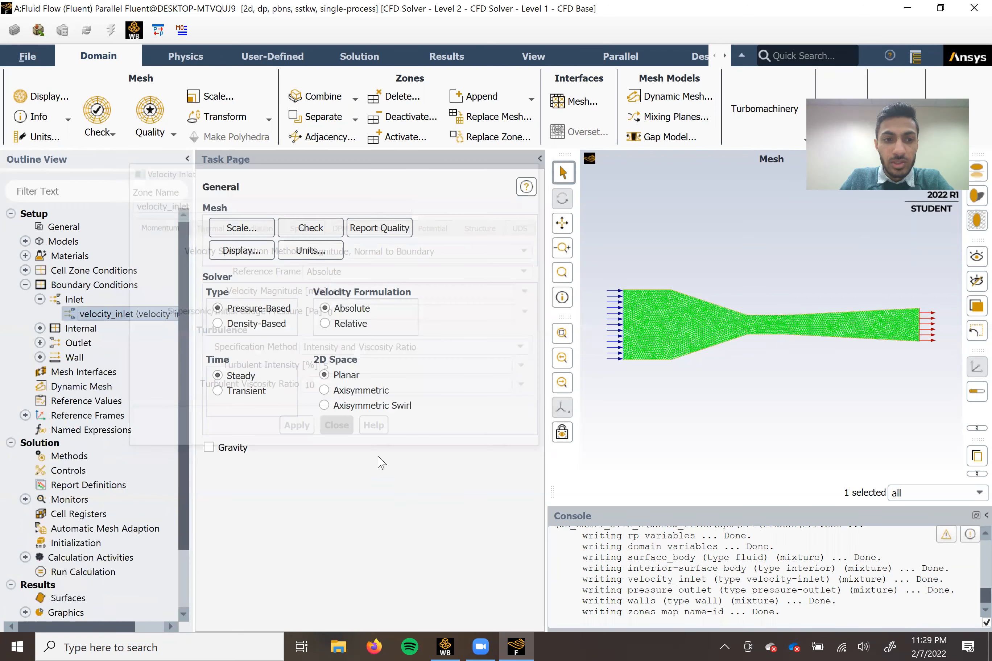
pyautogui.click(25, 284)
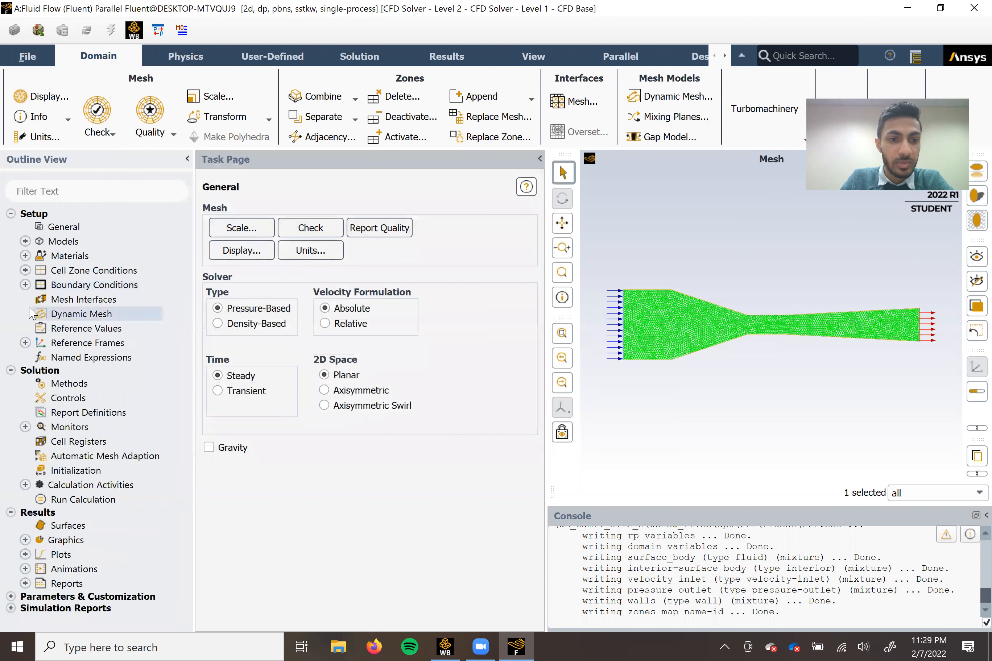
# Turn on the Energy model in the Fluent setup.
pyautogui.click(26, 241)
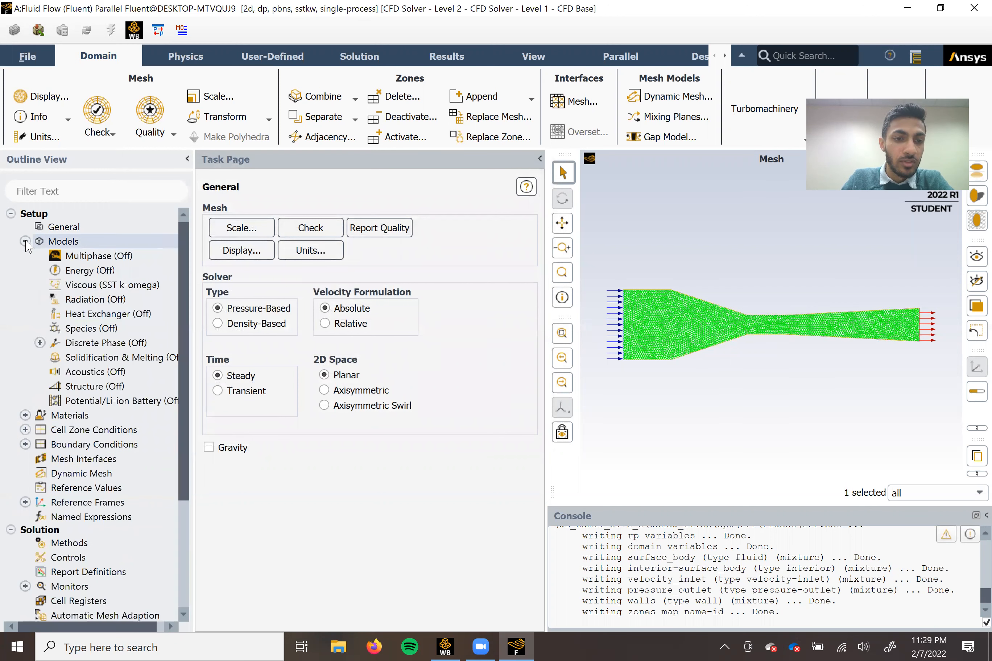
pyautogui.rightClick(80, 275)
pyautogui.click(87, 304)
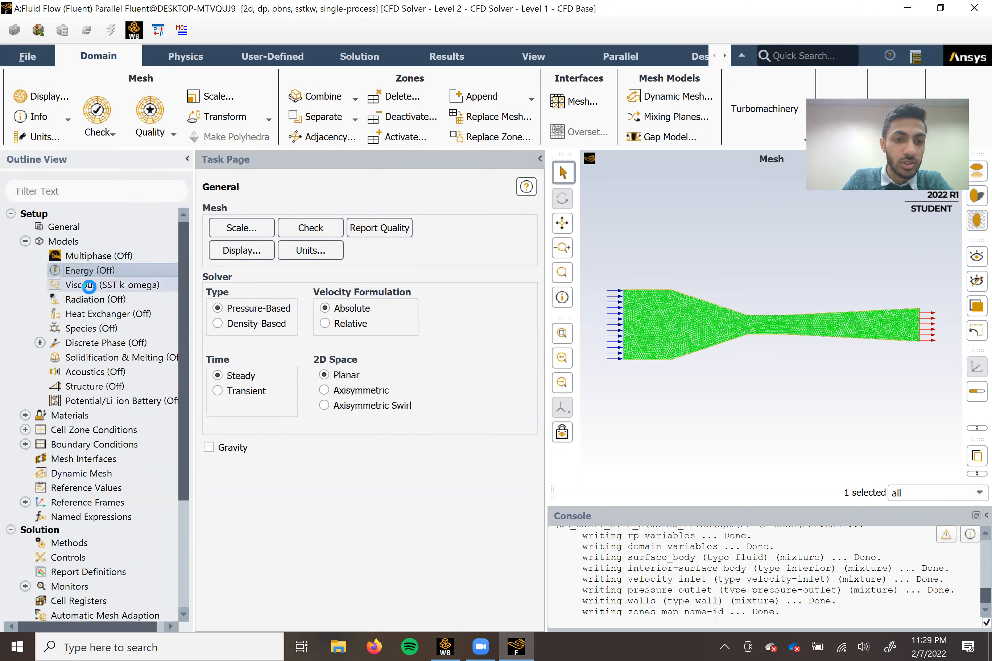
# Set the viscous model to k-epsilon (2 eqn), Standard, with Enhanced Wall Treatment.
pyautogui.rightClick(78, 293)
pyautogui.click(101, 296)
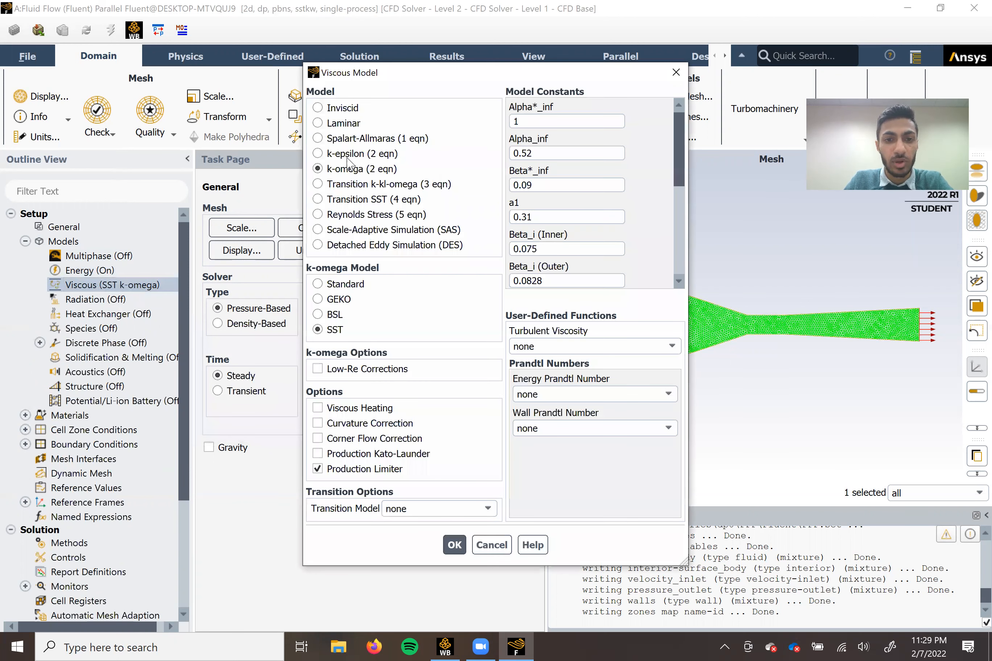
pyautogui.click(343, 154)
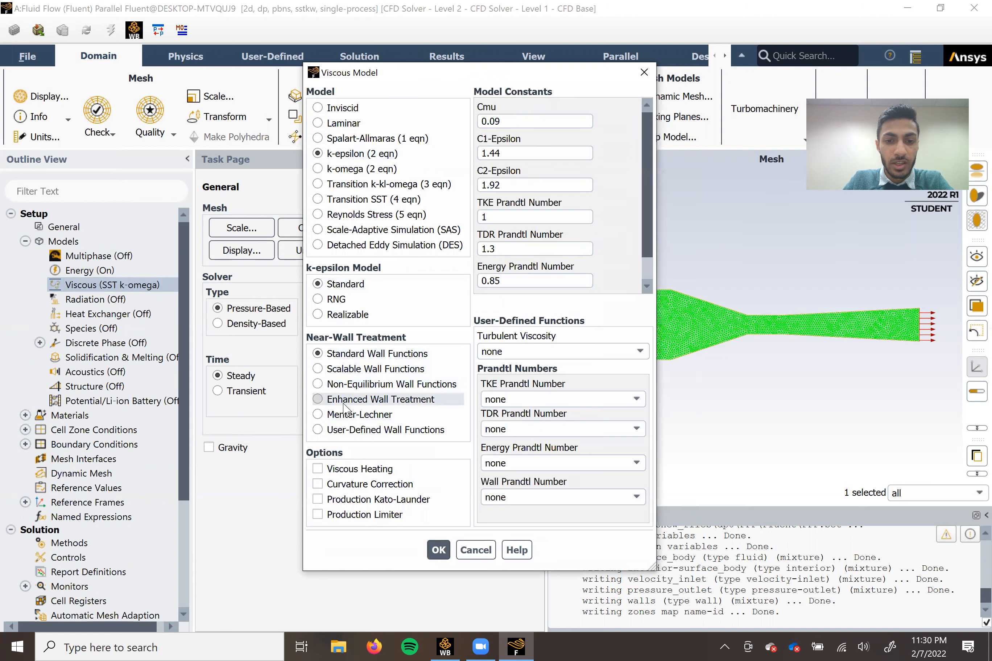
pyautogui.click(367, 400)
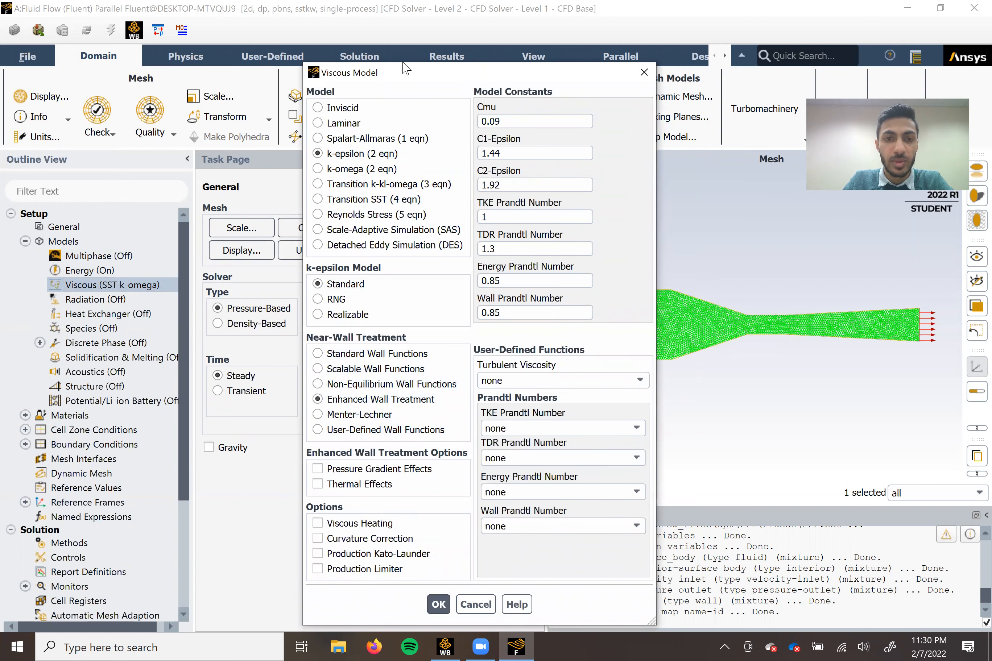
pyautogui.moveTo(405, 68); pyautogui.dragTo(404, 18)
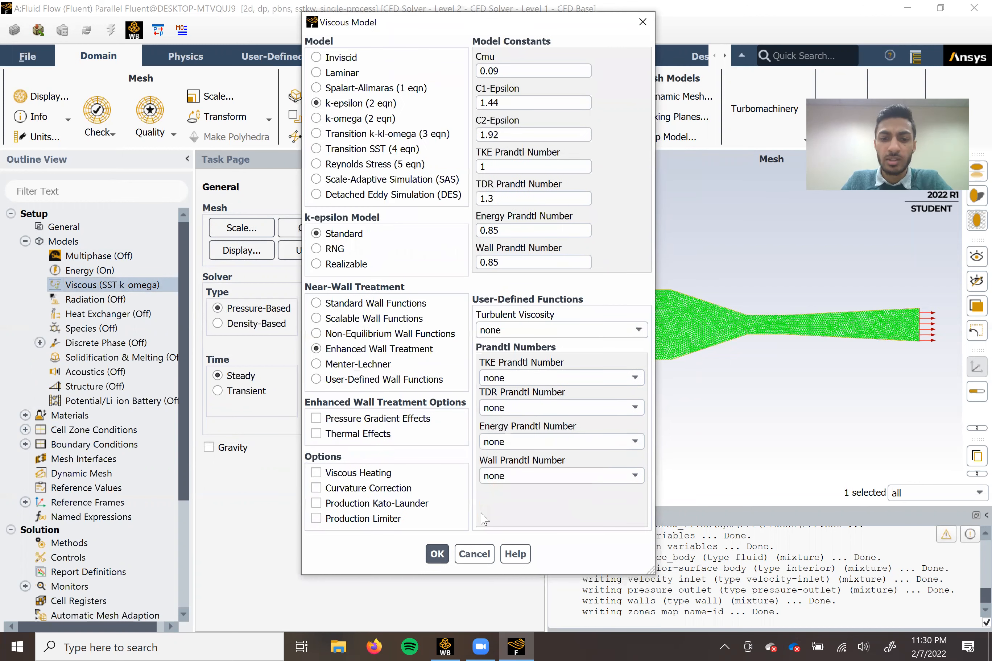
pyautogui.click(437, 554)
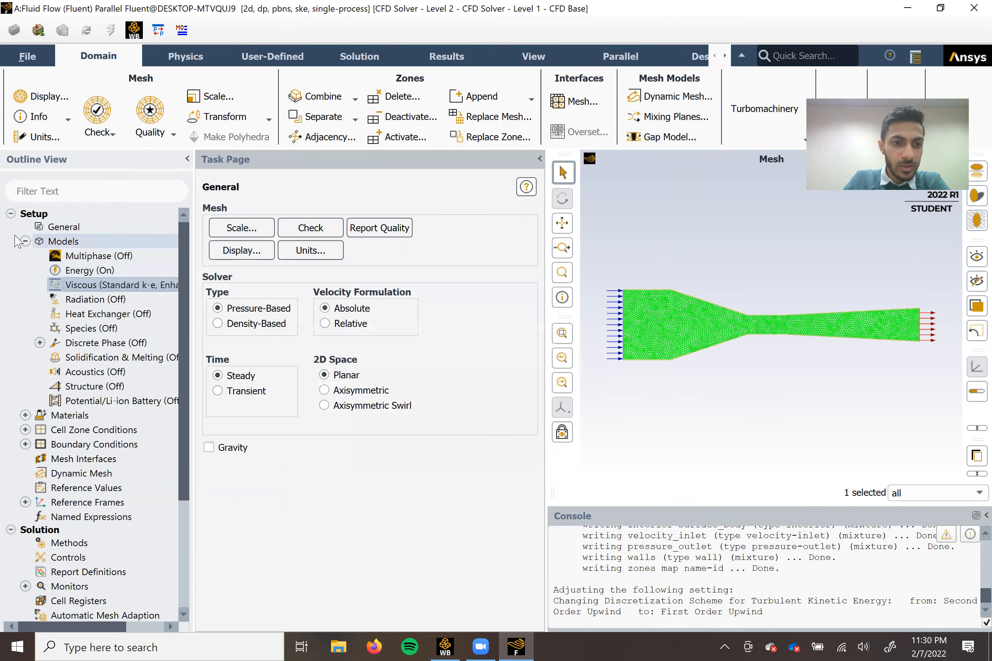
pyautogui.click(25, 241)
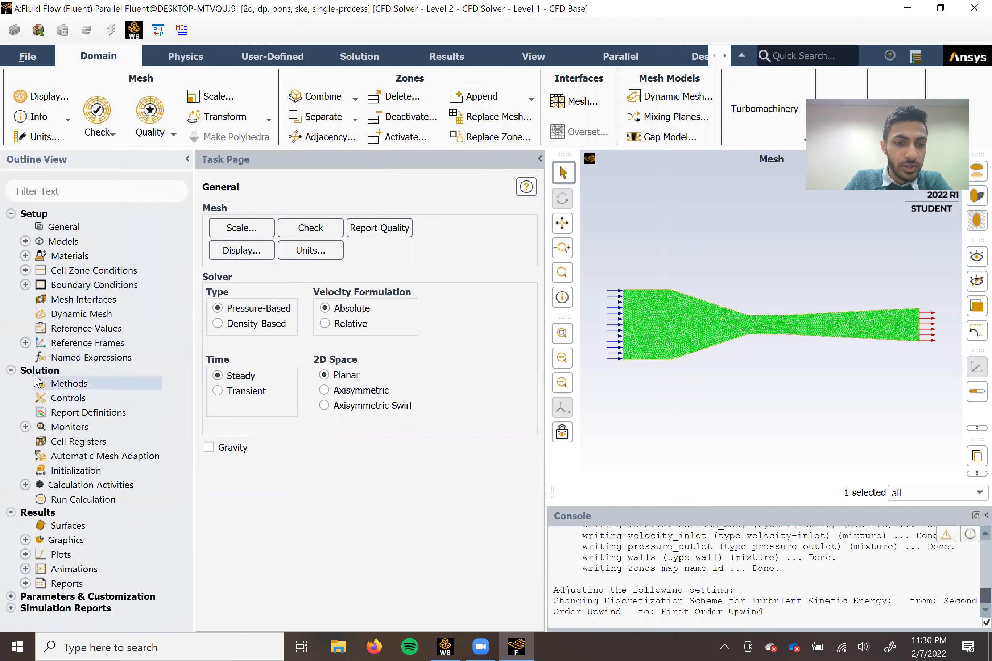
# Initialize the solution with Hybrid Initialization and run the calculation with 150 iterations, checking the console for convergence.
pyautogui.click(51, 473)
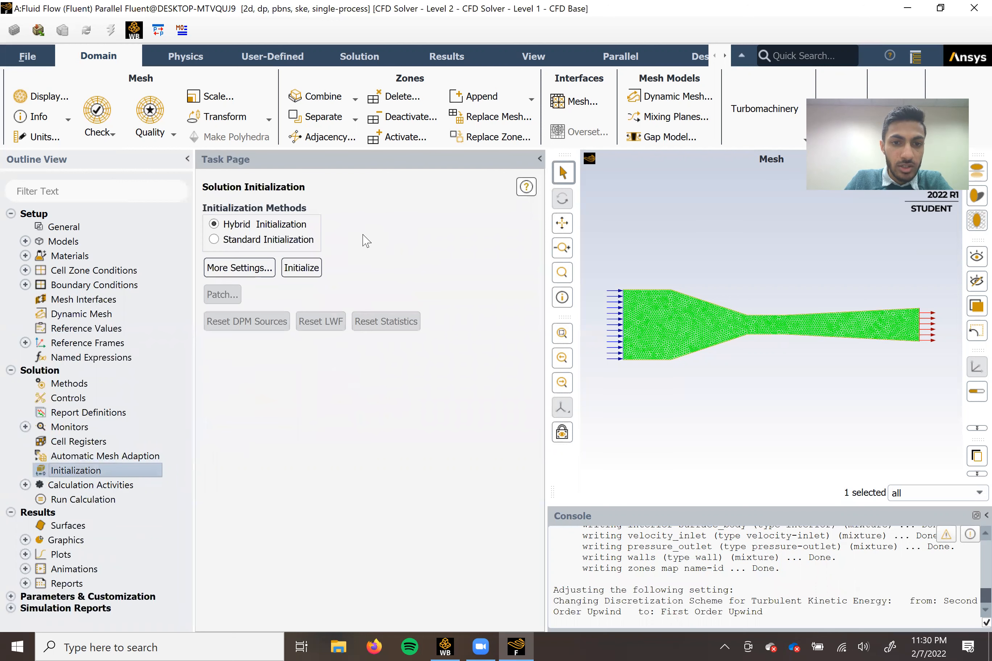
pyautogui.click(301, 268)
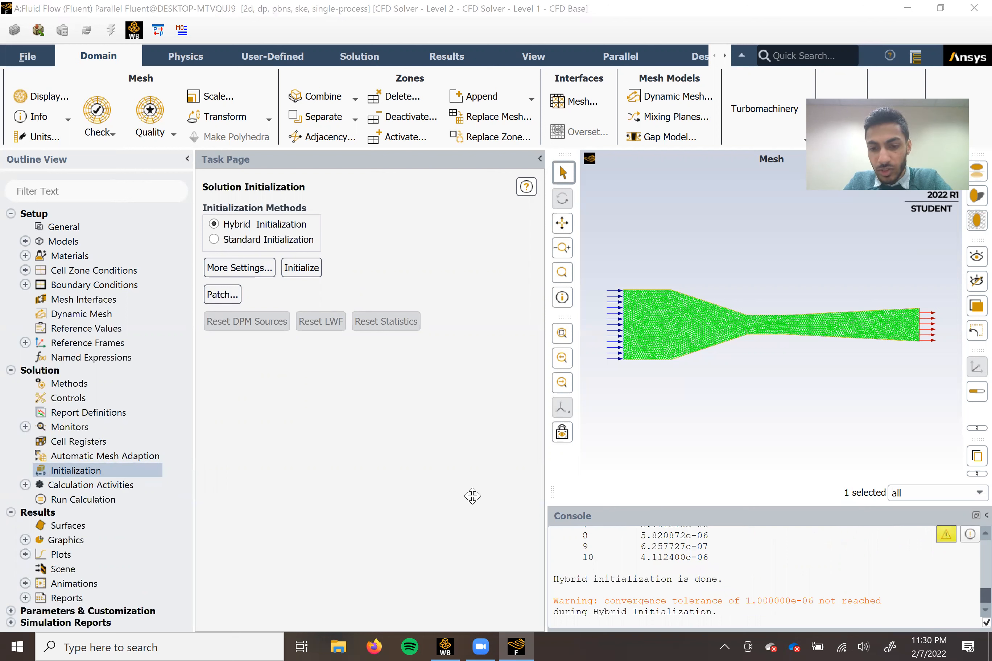
pyautogui.click(86, 500)
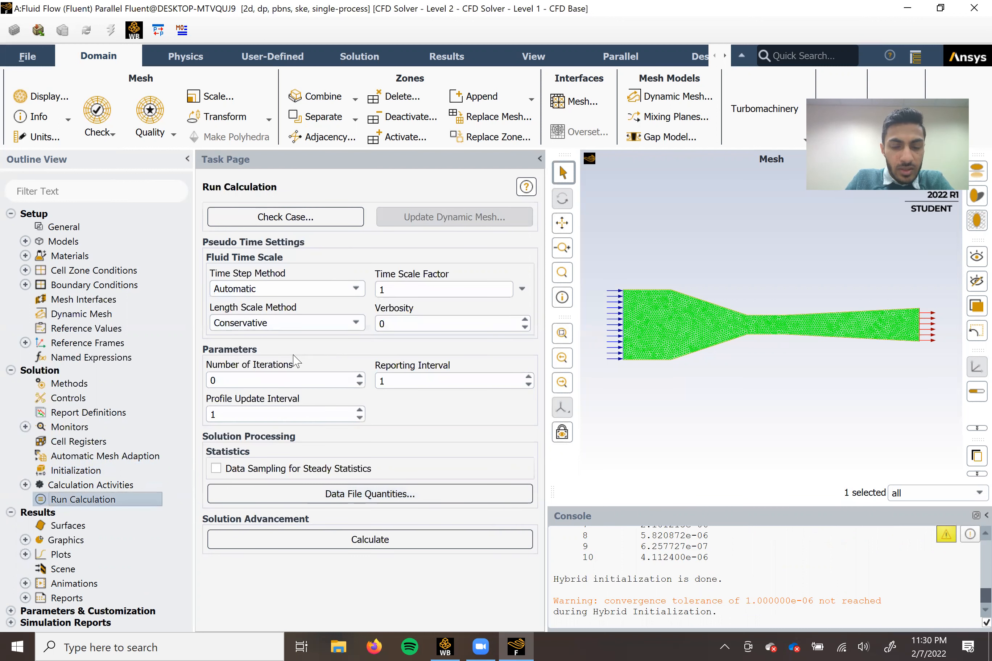
pyautogui.doubleClick(245, 377)
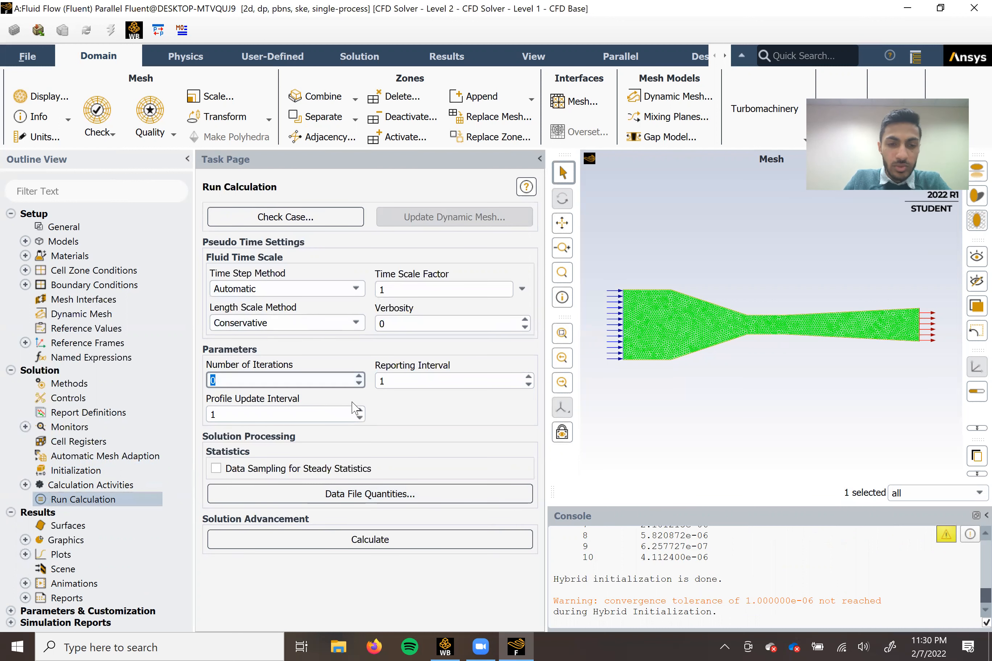
pyautogui.write('150')
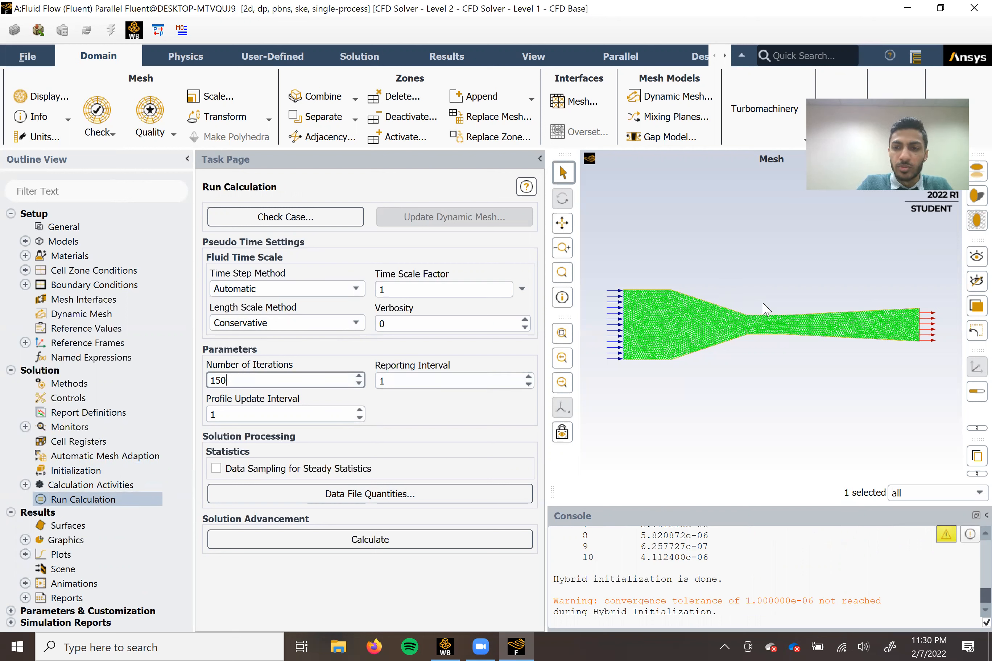
pyautogui.click(372, 543)
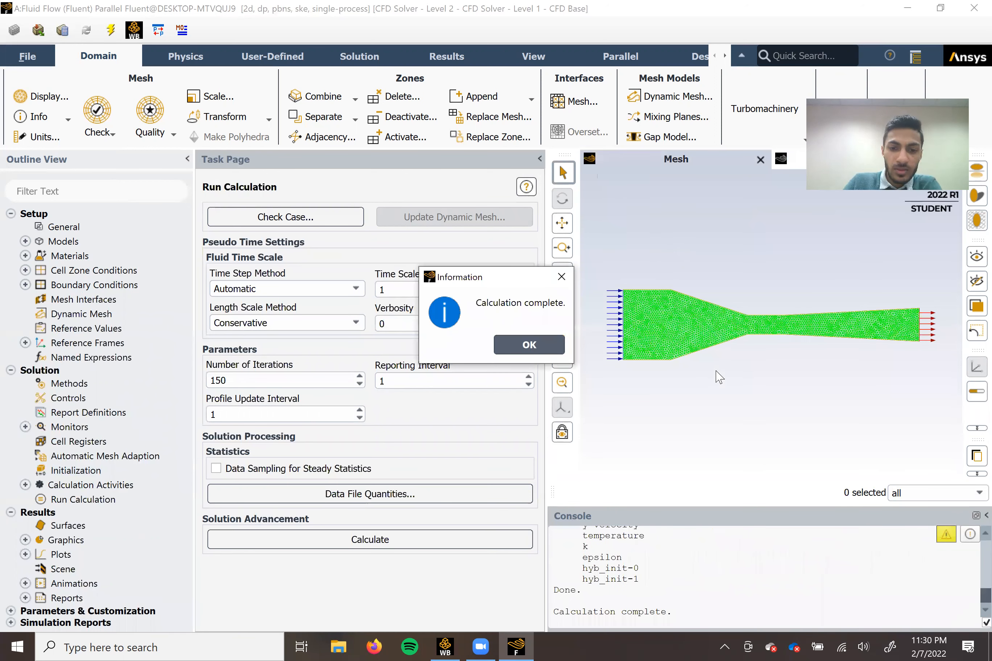
pyautogui.click(529, 345)
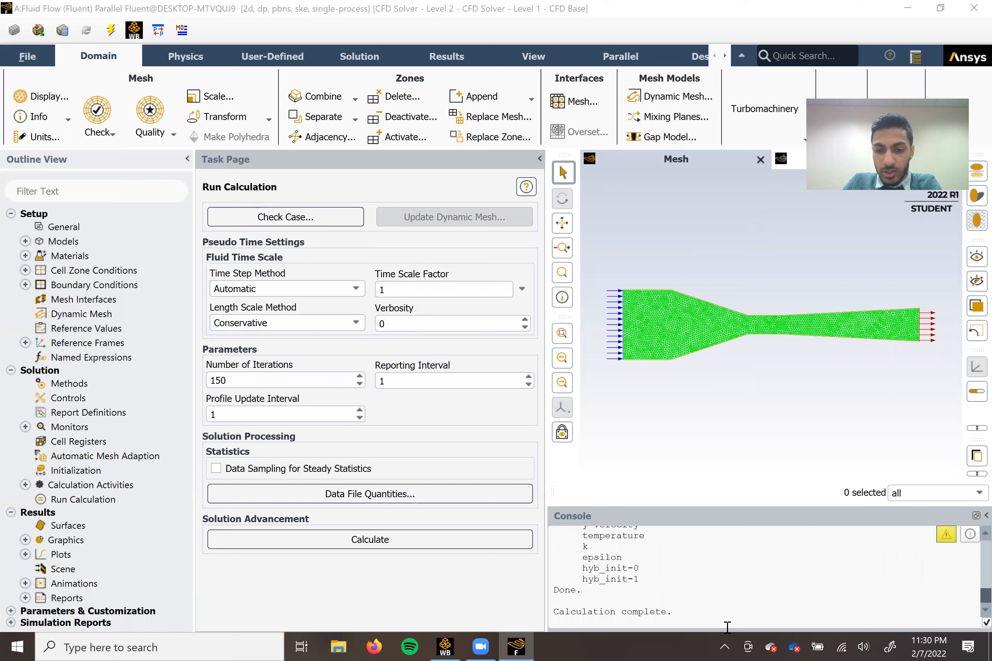
pyautogui.scroll(3, 717, 614)
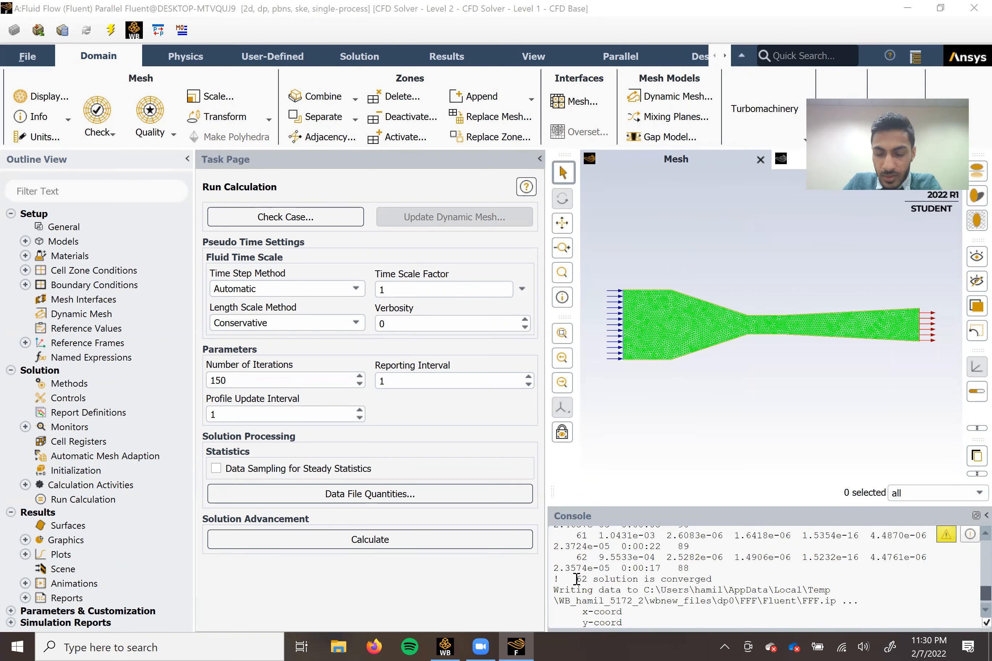
pyautogui.click(403, 538)
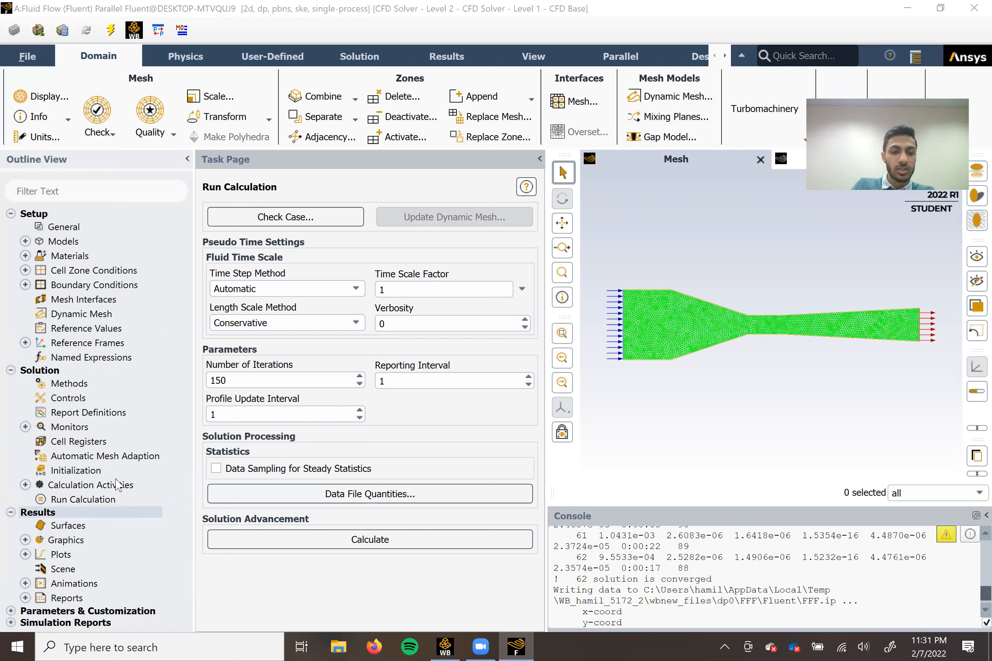
# Compute and display a filled velocity magnitude contour on interior-surface_body, pressure_outlet, velocity_inlet and walls.
pyautogui.click(25, 540)
pyautogui.scroll(-1, 111, 482)
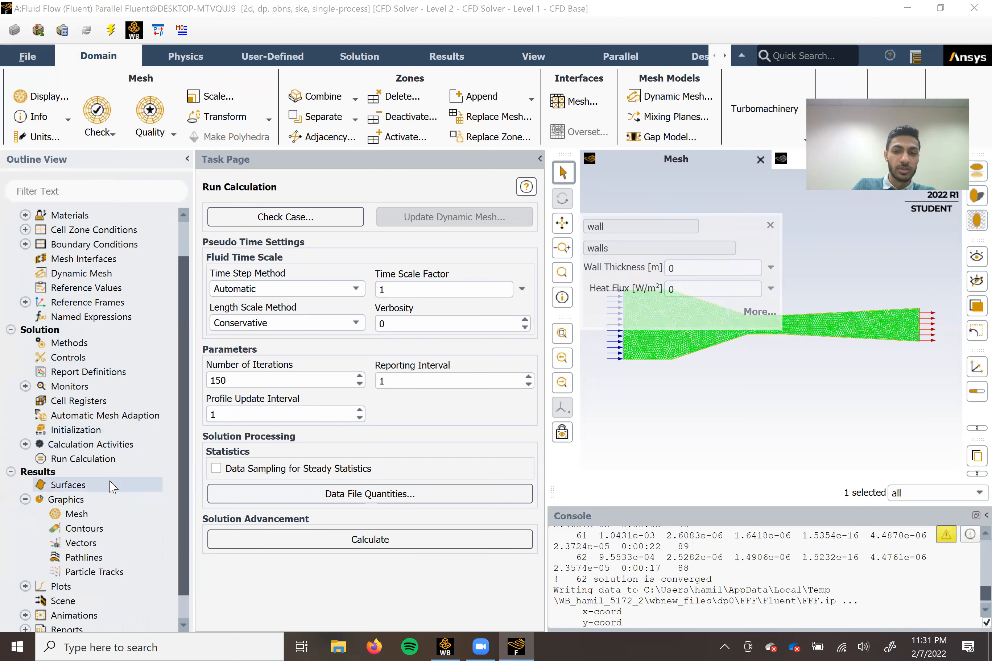
pyautogui.doubleClick(83, 531)
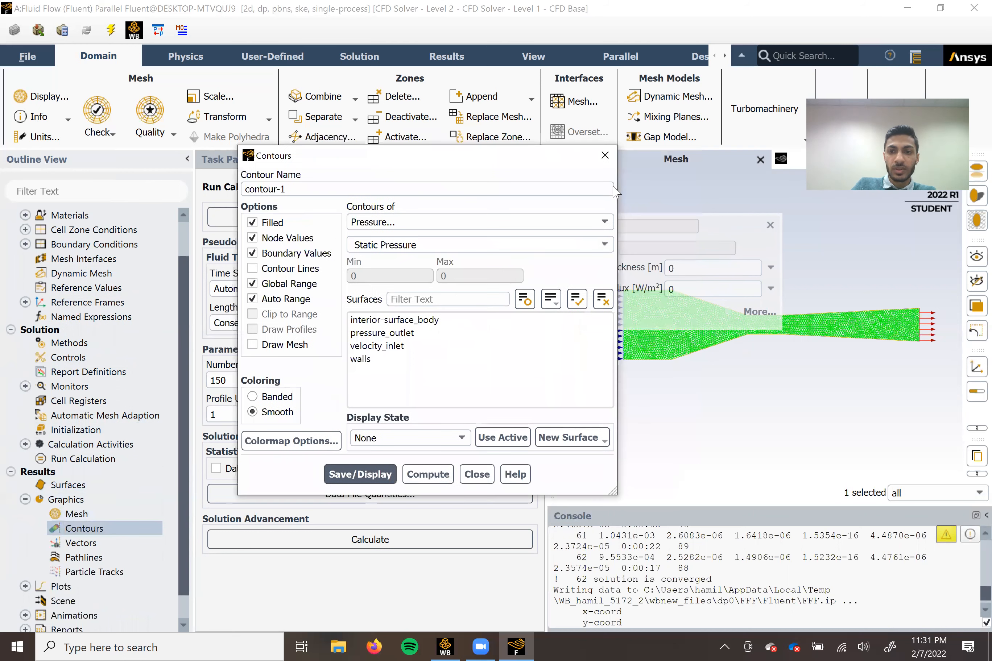
pyautogui.click(770, 225)
pyautogui.click(438, 163)
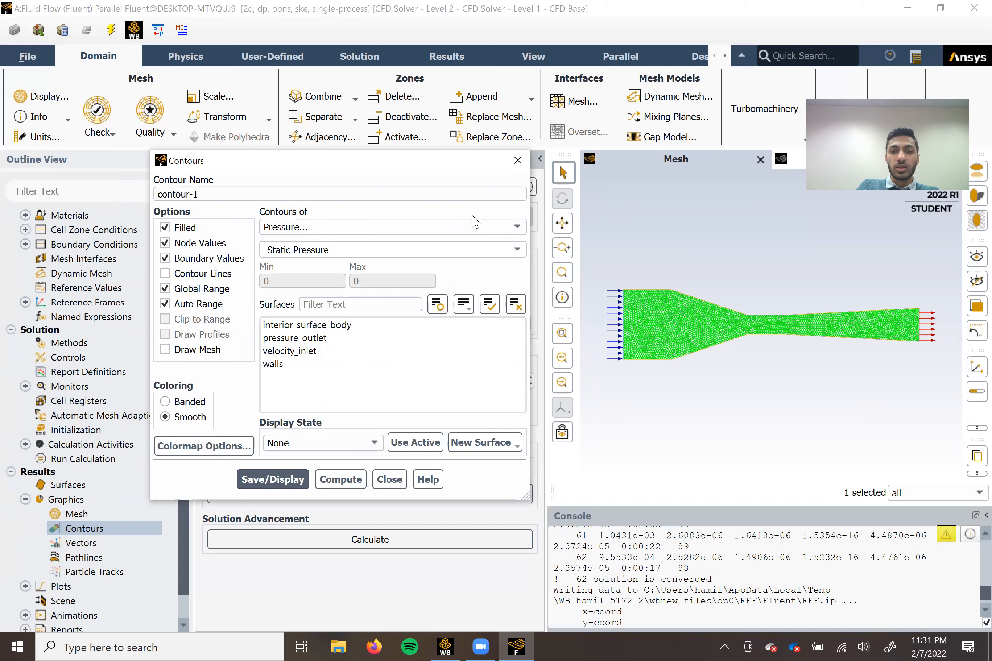
pyautogui.click(509, 227)
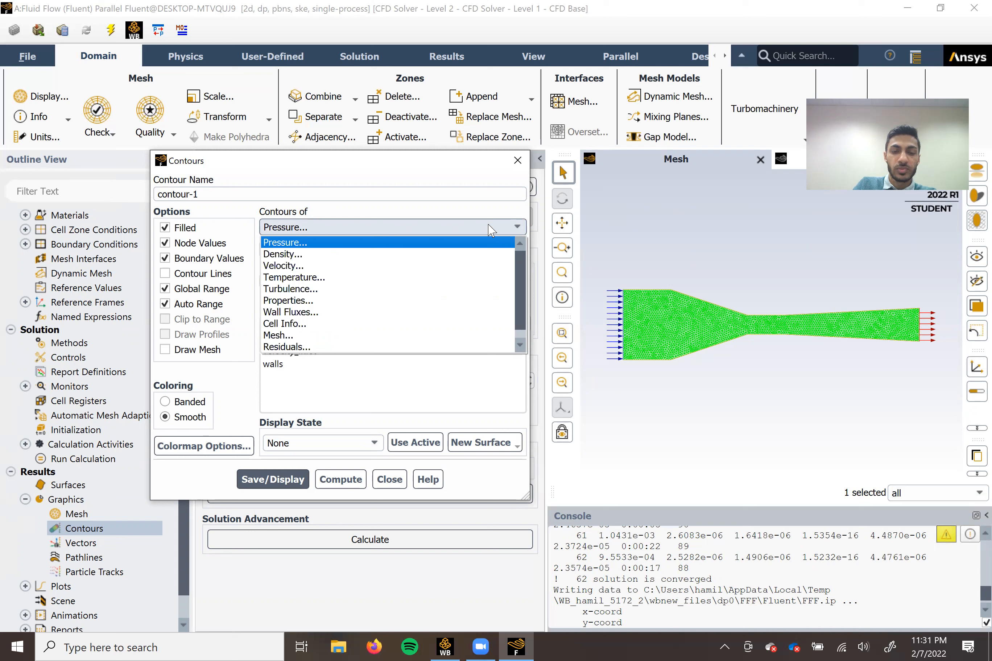
pyautogui.click(302, 266)
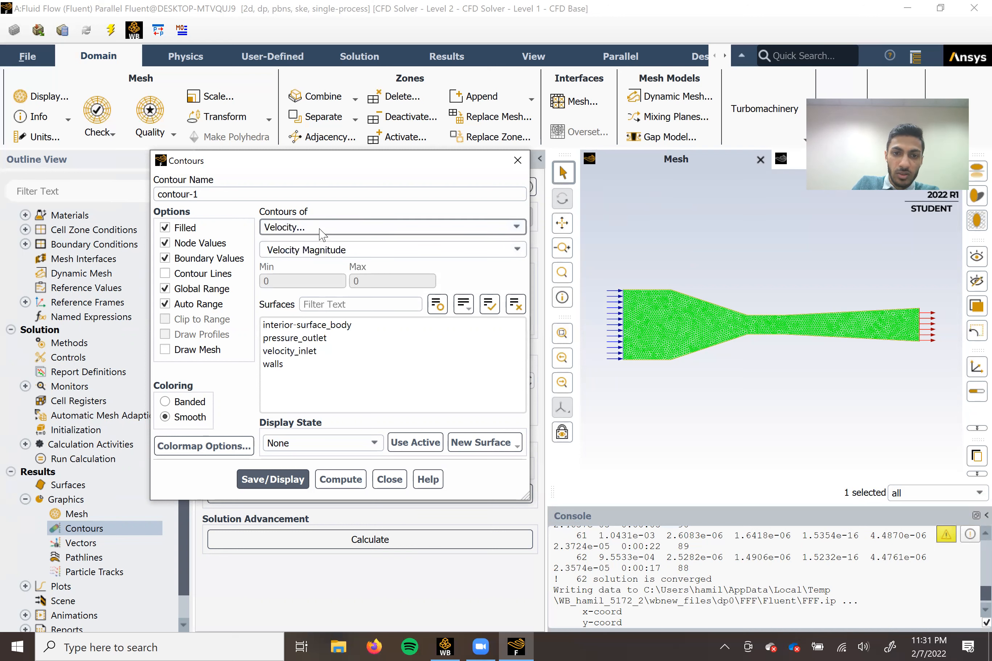
pyautogui.moveTo(296, 380); pyautogui.dragTo(346, 323)
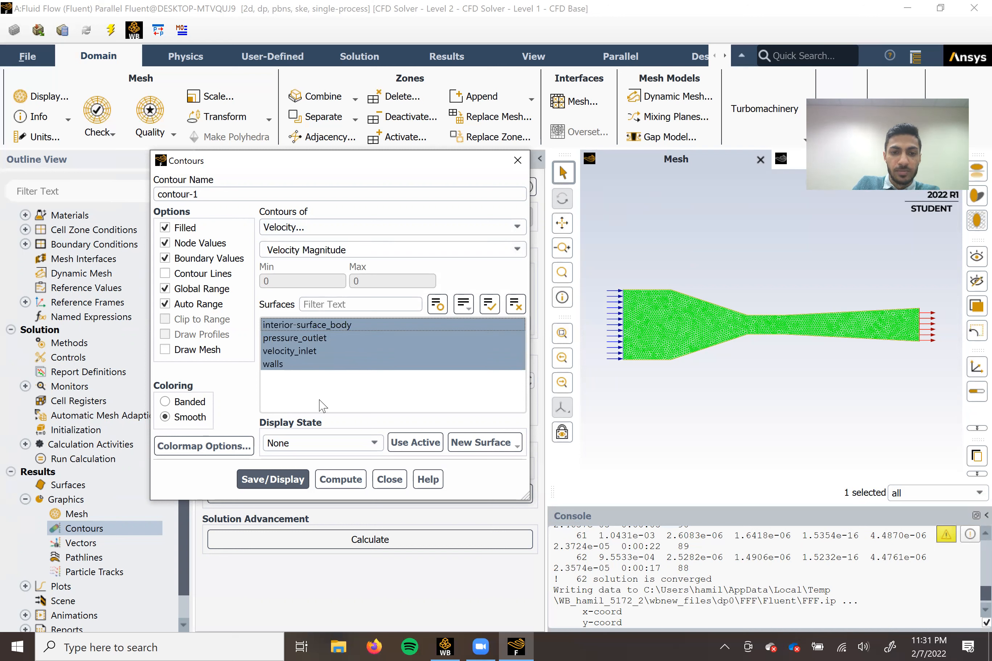
pyautogui.click(340, 481)
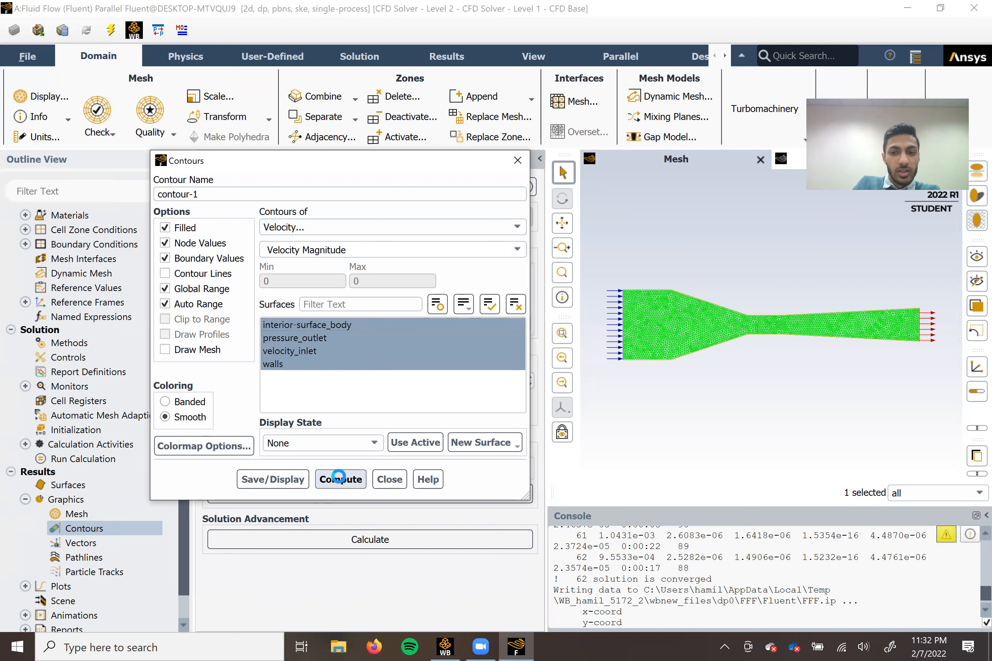
pyautogui.click(273, 479)
# Examine the velocity magnitude contour around the channel's throat and along its full length.
pyautogui.scroll(-2, 769, 362)
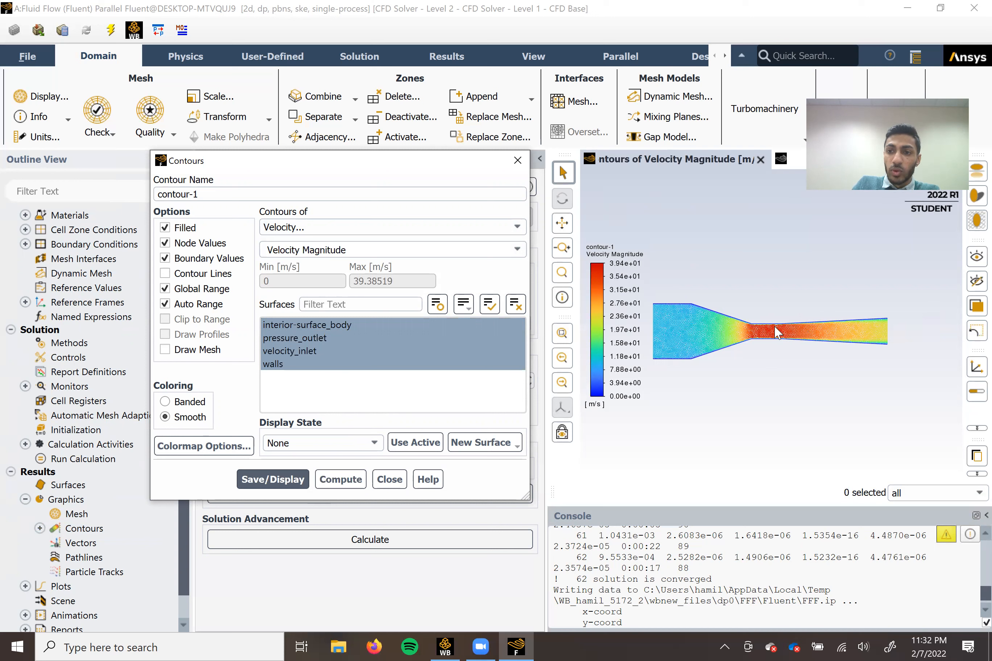
pyautogui.scroll(3, 733, 335)
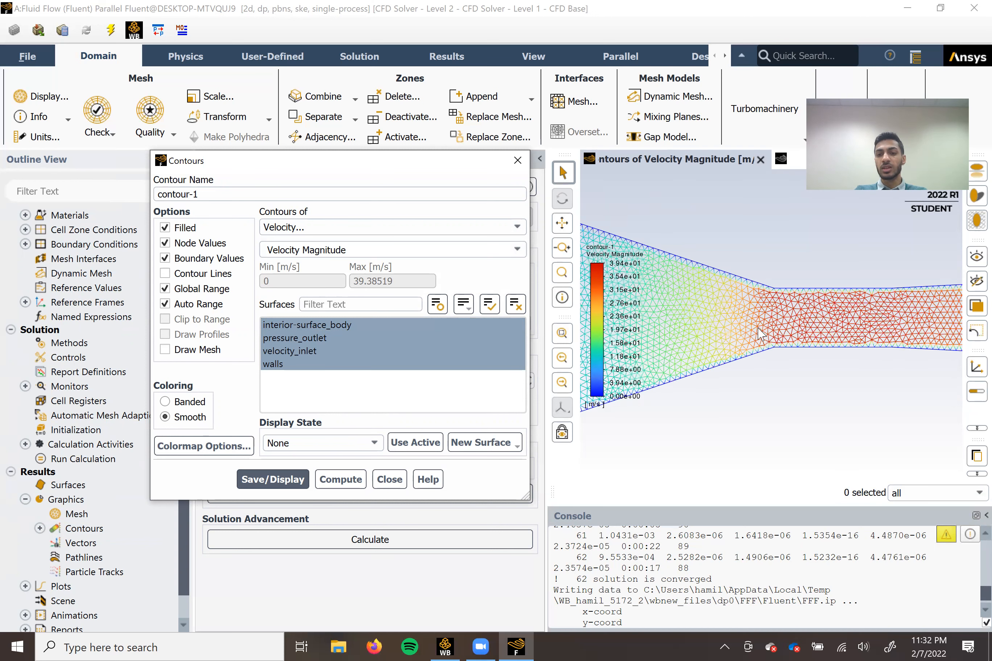
pyautogui.scroll(5, 766, 322)
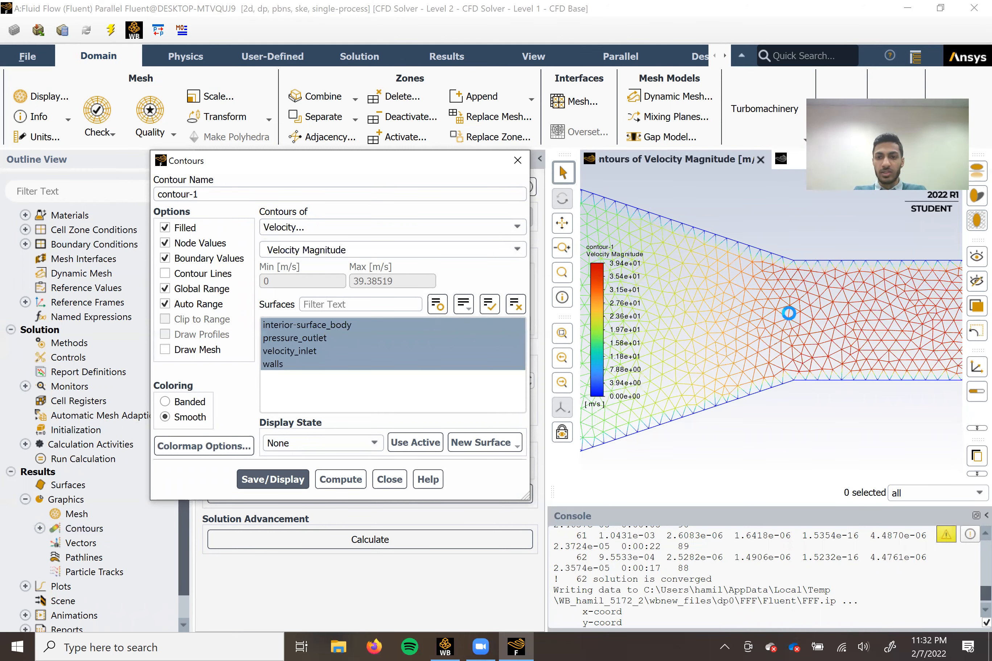
pyautogui.scroll(-2, 790, 318)
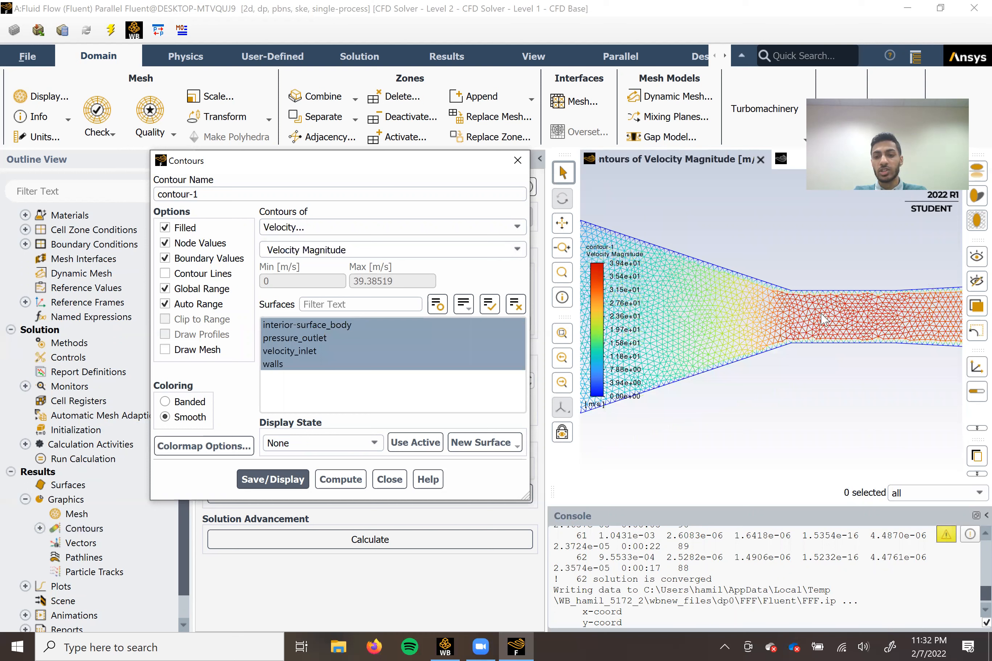
pyautogui.scroll(-2, 792, 320)
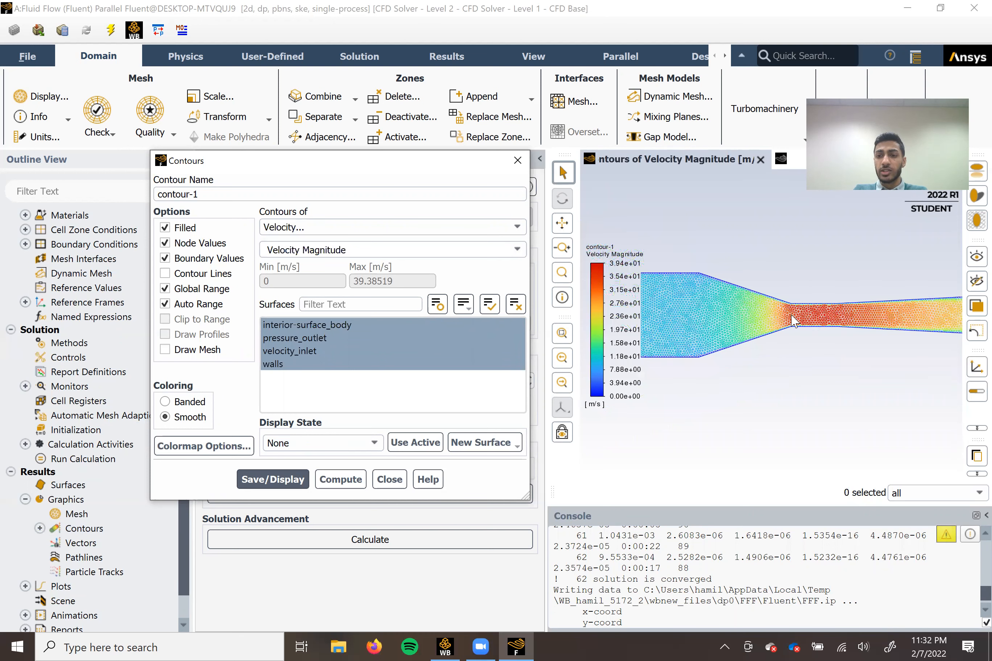
pyautogui.scroll(4, 791, 320)
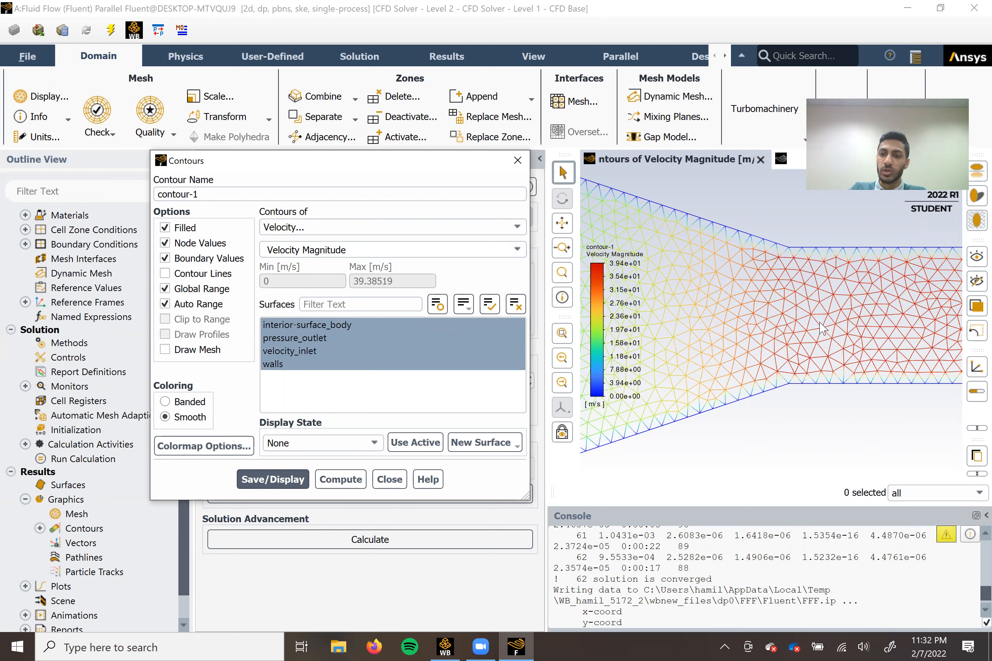
pyautogui.scroll(-1, 820, 334)
pyautogui.scroll(-3, 823, 339)
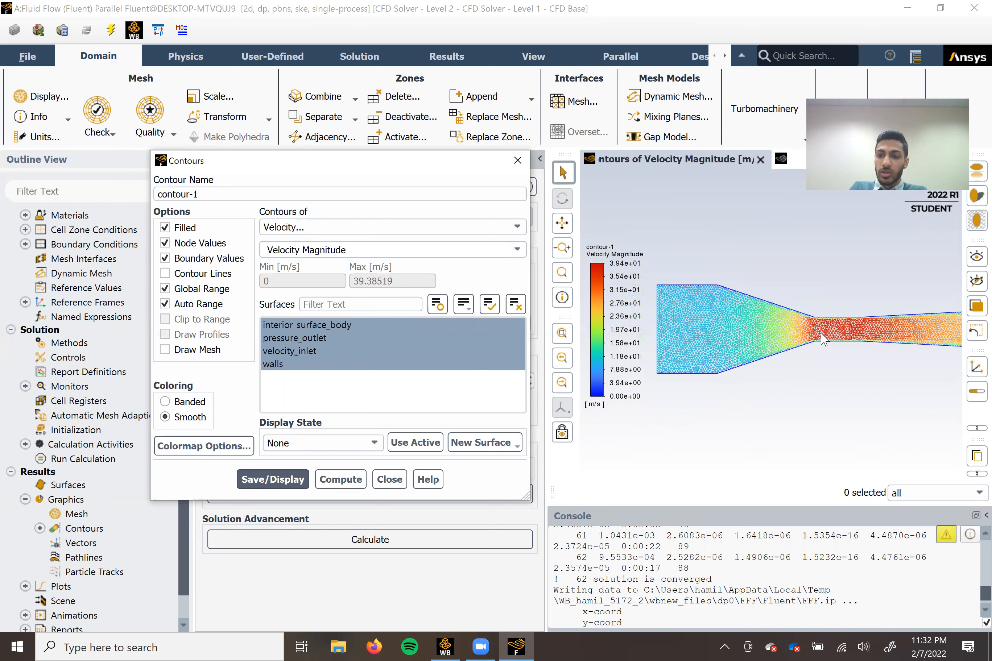
pyautogui.scroll(-1, 823, 339)
pyautogui.scroll(-1, 843, 365)
pyautogui.moveTo(817, 358); pyautogui.dragTo(818, 360, button='middle')
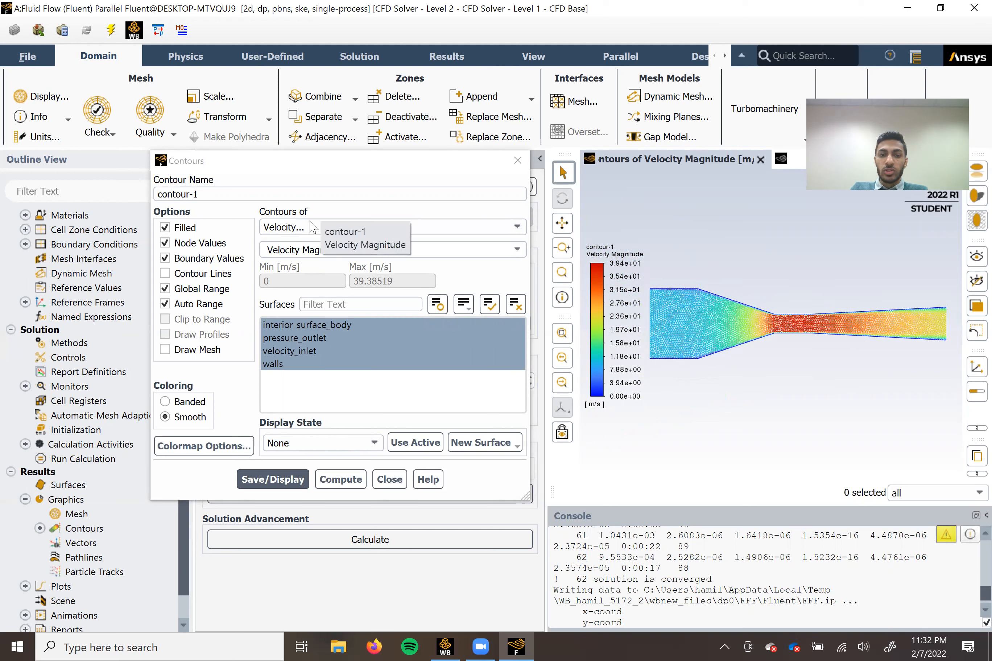
pyautogui.click(477, 232)
pyautogui.click(336, 243)
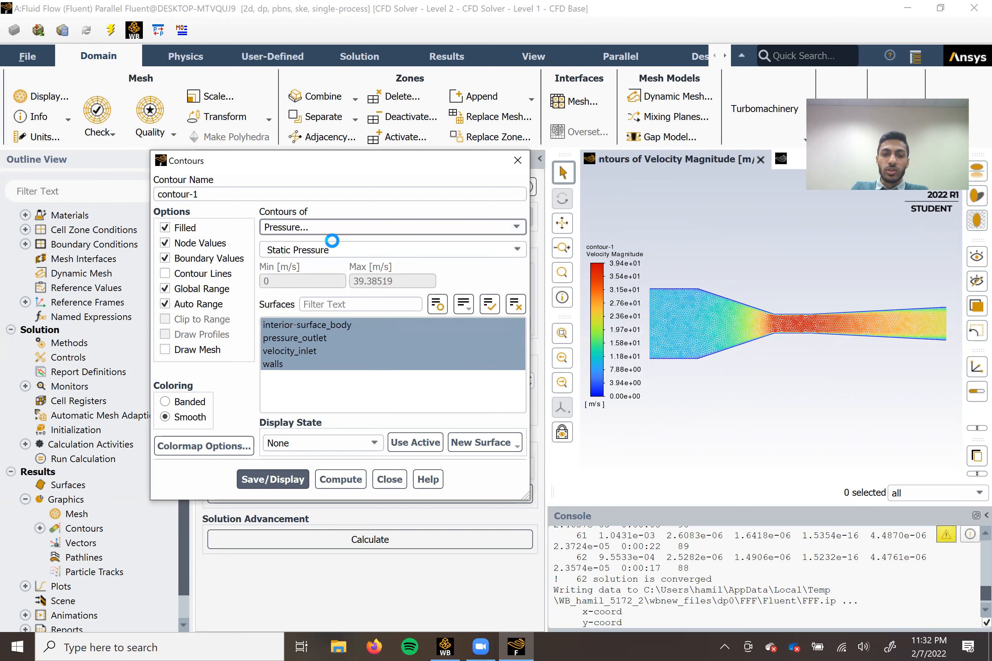
pyautogui.click(501, 247)
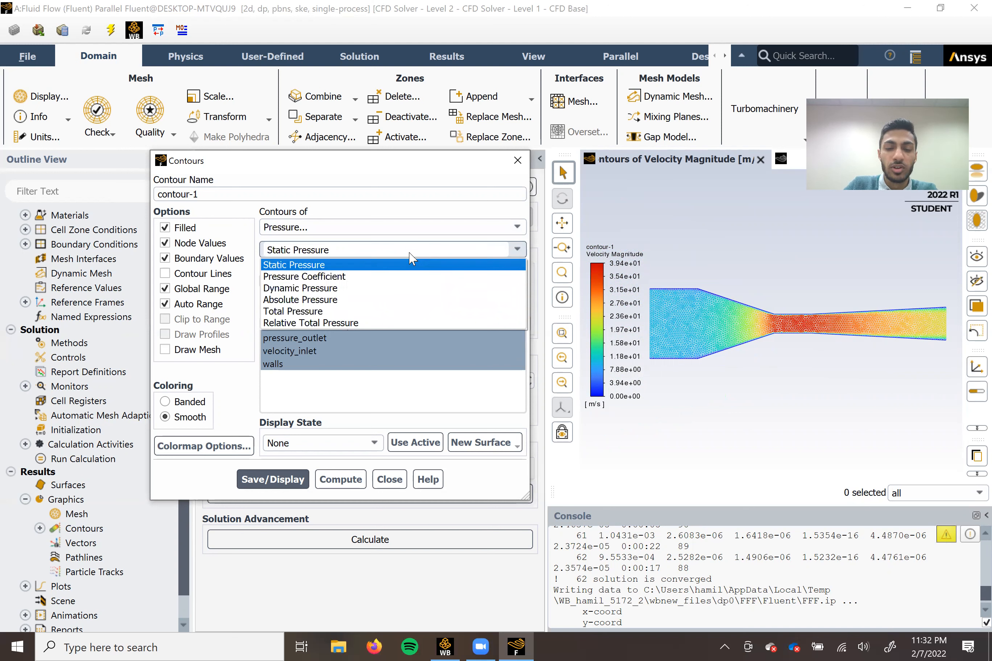
pyautogui.click(395, 484)
# Set up an XY plot with Velocity Magnitude as the Y axis function and select the walls surface.
pyautogui.click(25, 499)
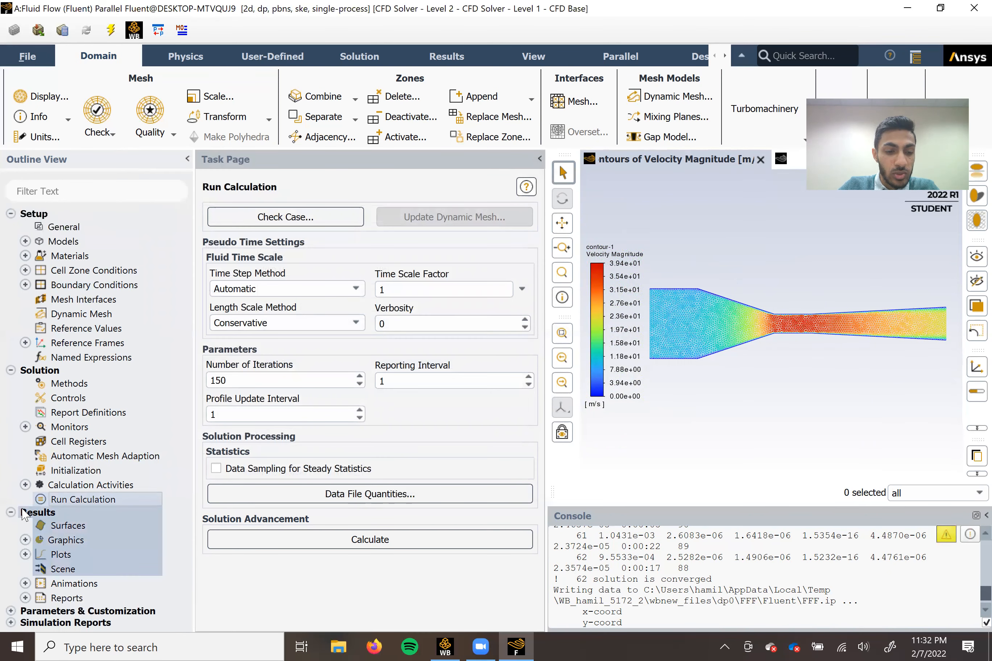
pyautogui.click(25, 512)
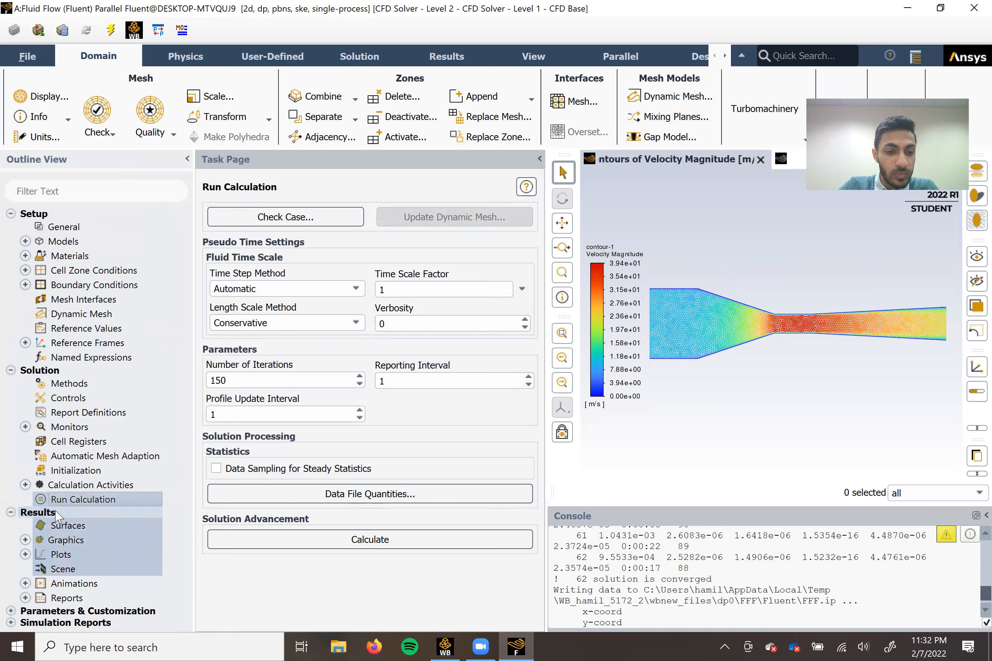
pyautogui.click(25, 554)
pyautogui.scroll(-1, 99, 523)
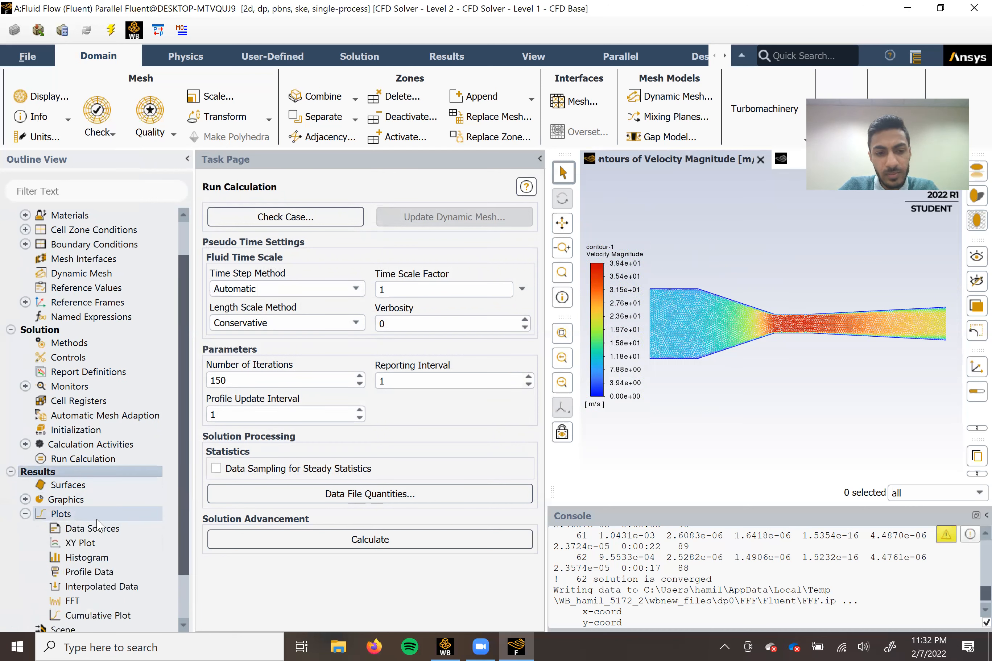
pyautogui.doubleClick(80, 543)
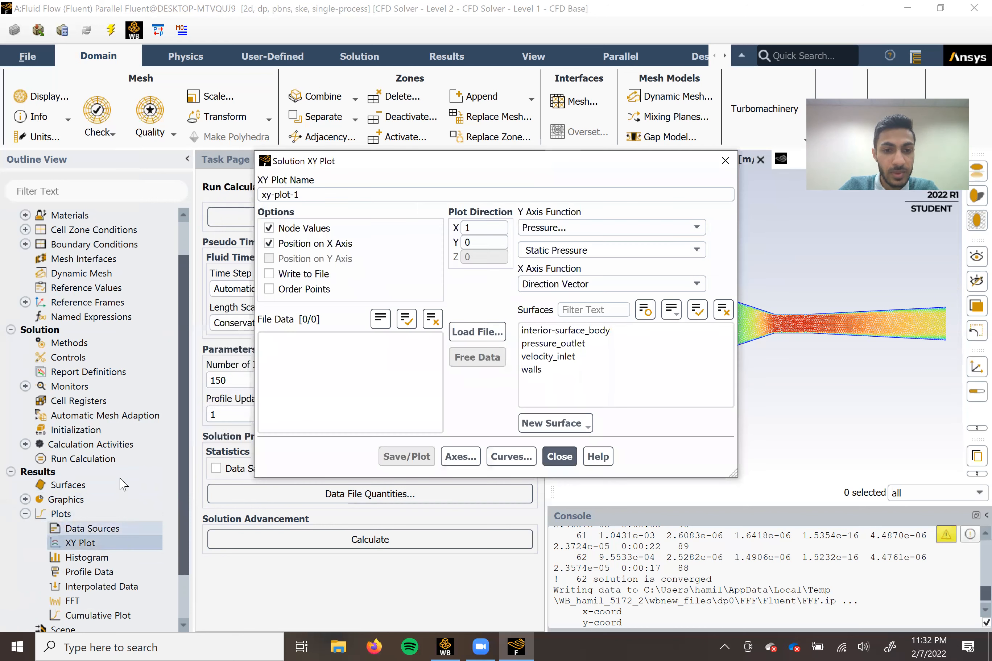
pyautogui.moveTo(426, 171); pyautogui.dragTo(225, 158)
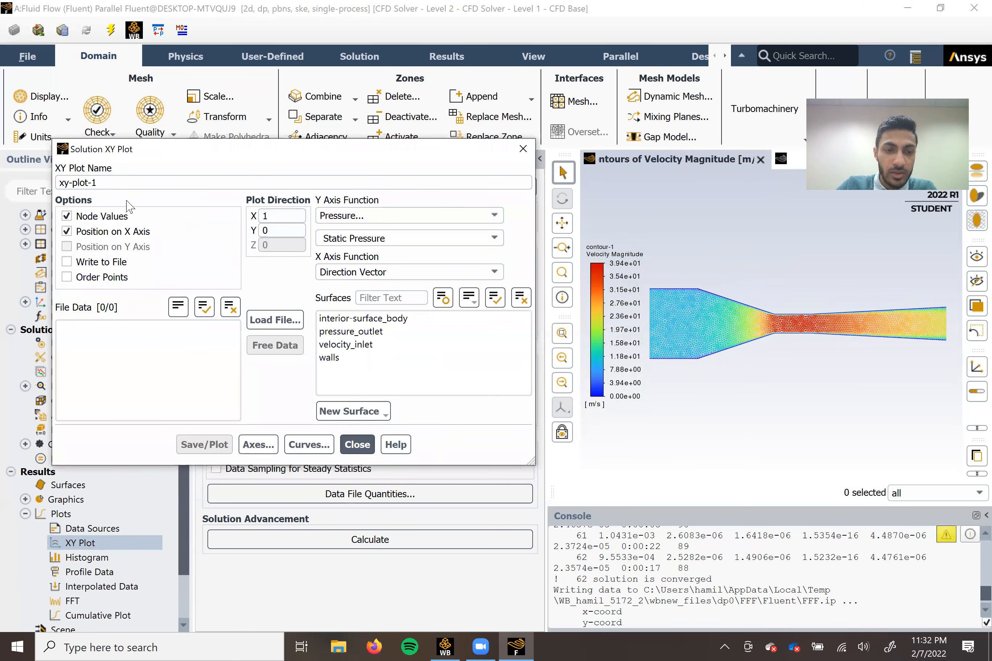
pyautogui.click(492, 216)
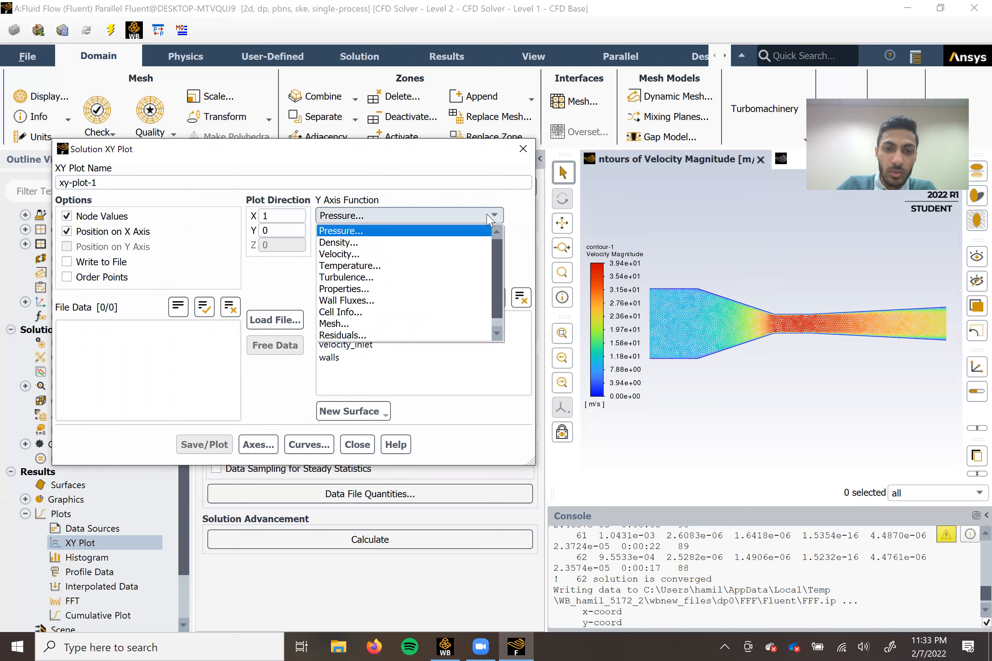
pyautogui.click(420, 254)
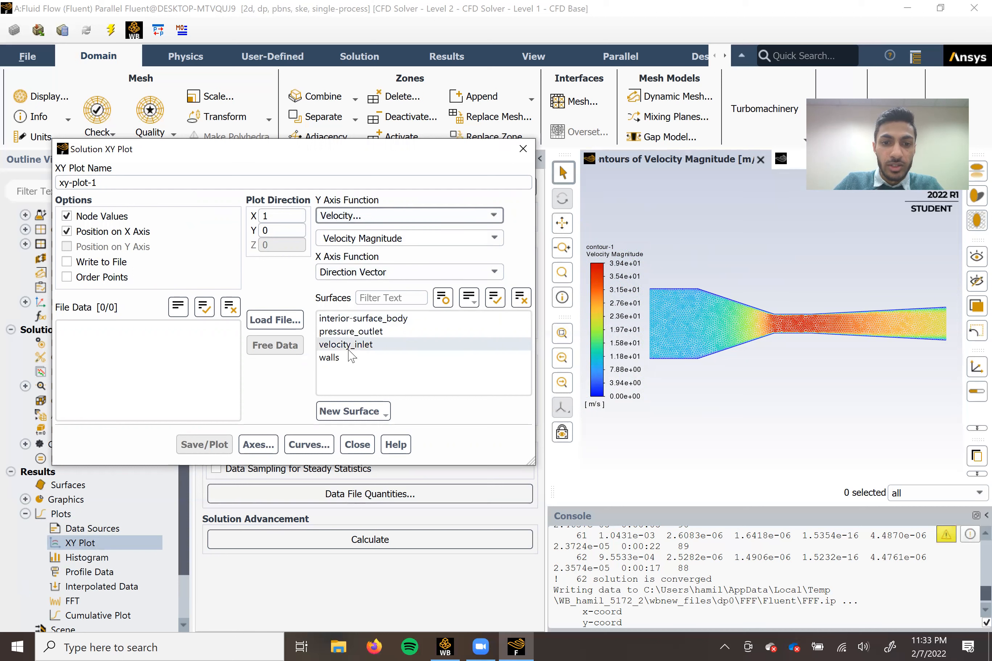
pyautogui.click(354, 358)
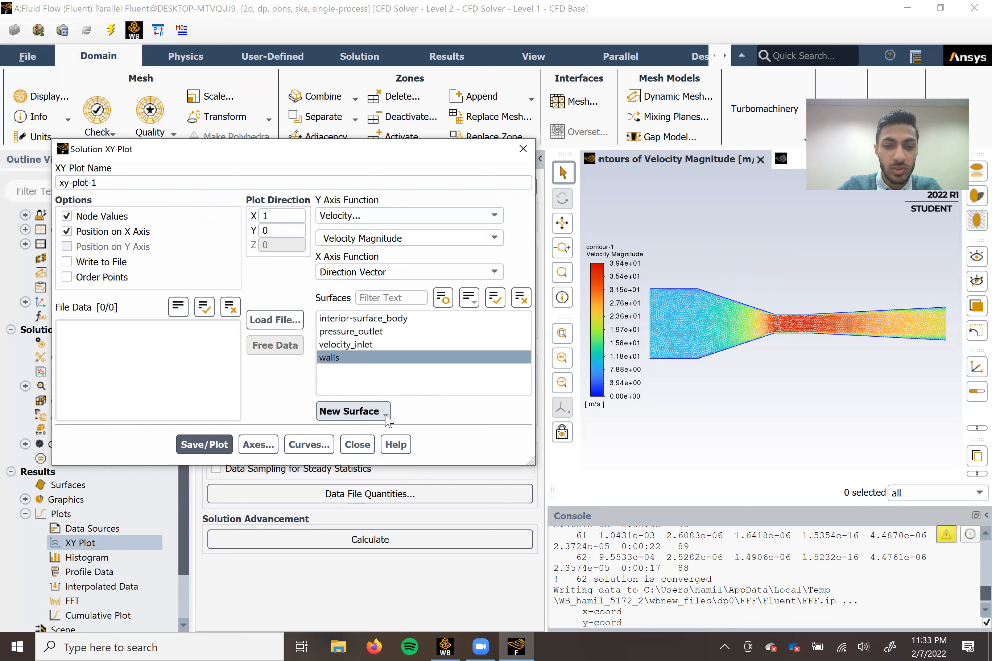
# Start a new line surface and pick its end points mid-height at the inlet and outlet, from x about -1.16 m to 1.18 m.
pyautogui.click(353, 411)
pyautogui.click(354, 449)
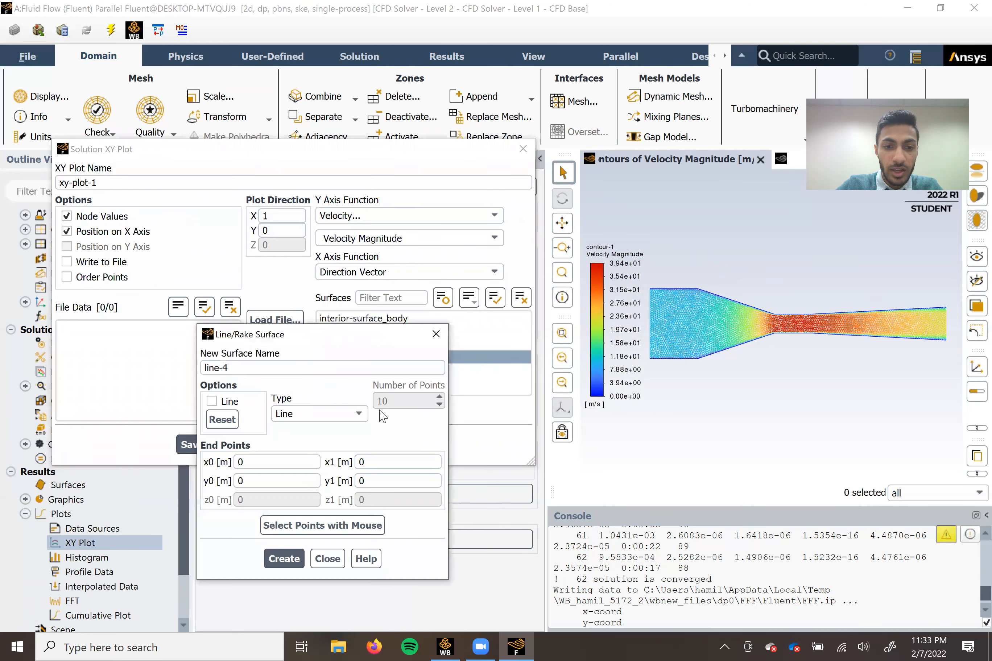
pyautogui.moveTo(287, 341); pyautogui.dragTo(152, 227)
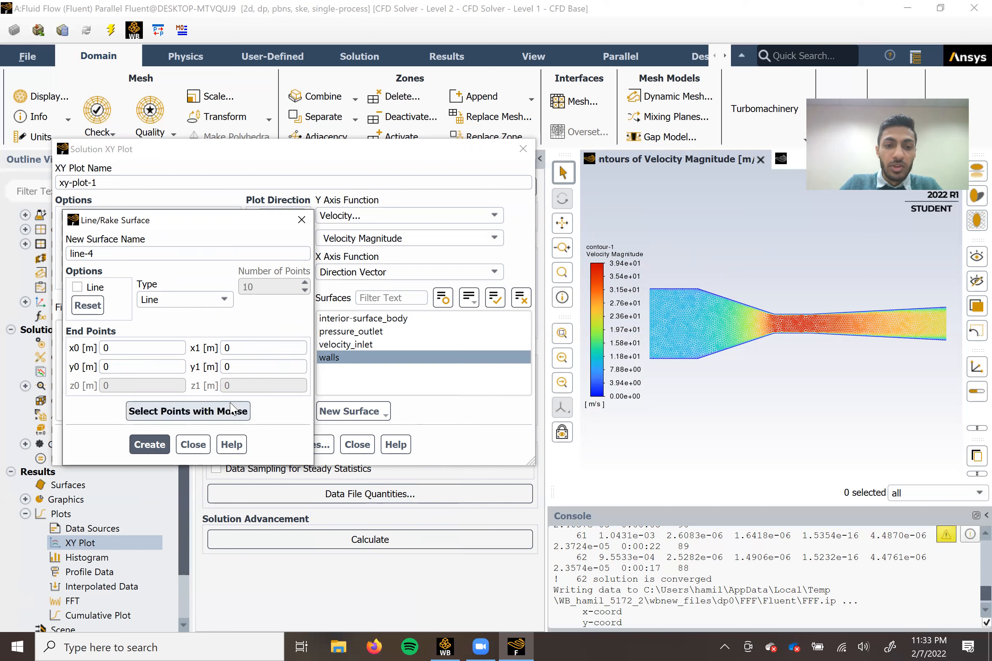
pyautogui.click(177, 411)
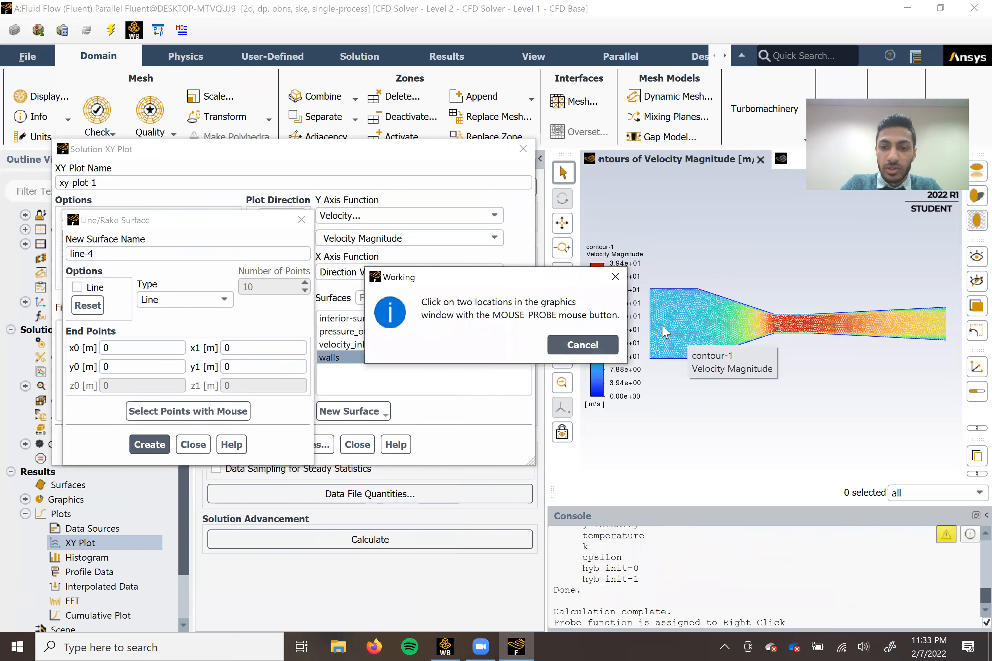
pyautogui.rightClick(651, 326)
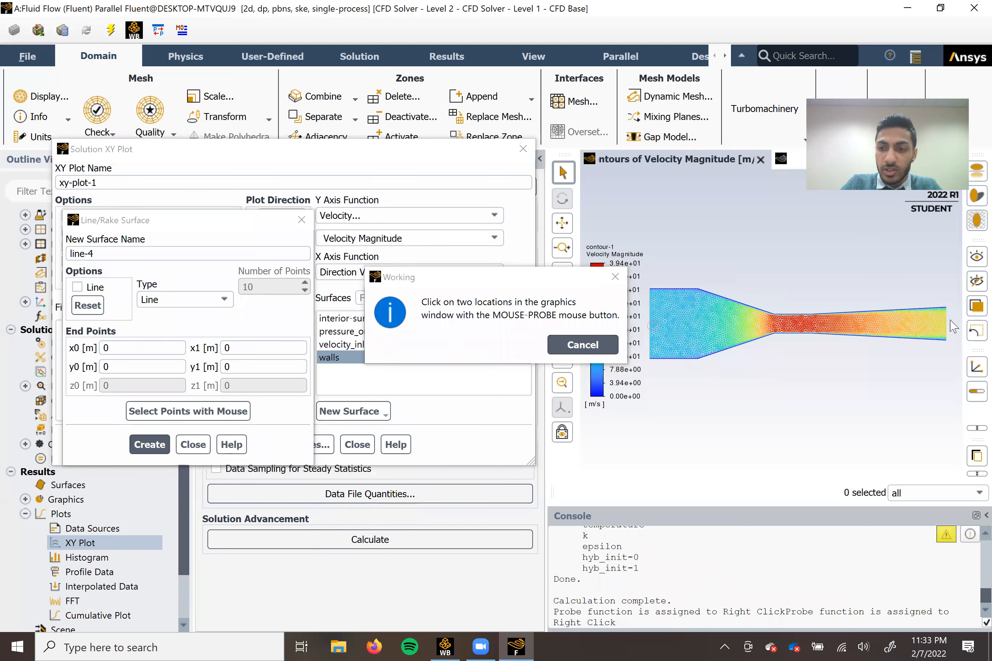
pyautogui.rightClick(945, 324)
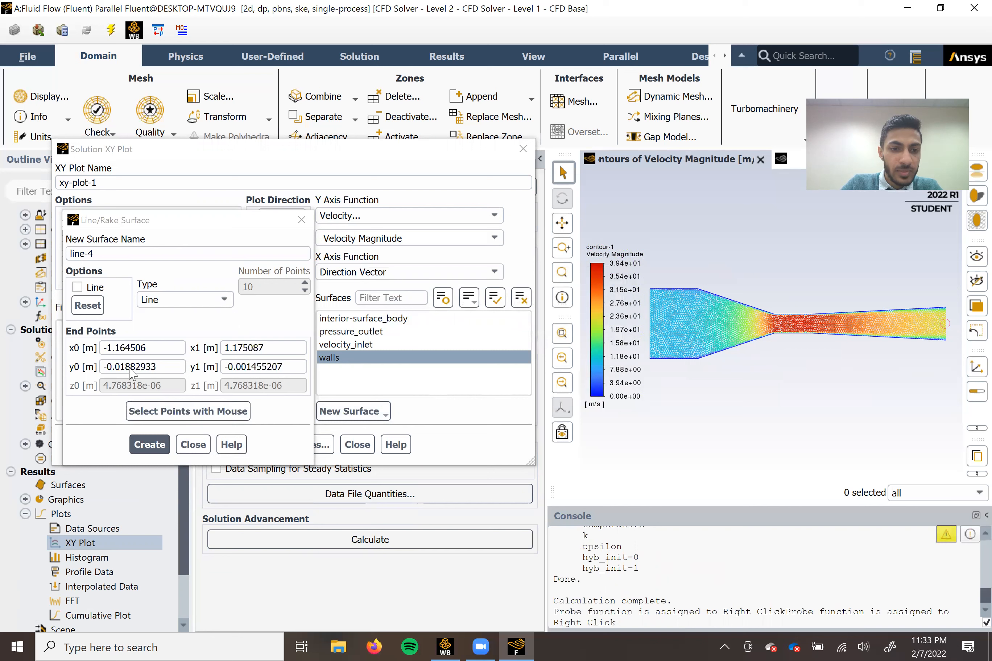
# Set both y0 and y1 of the line's end points to 0 m and create the line surface.
pyautogui.moveTo(162, 366); pyautogui.dragTo(97, 378)
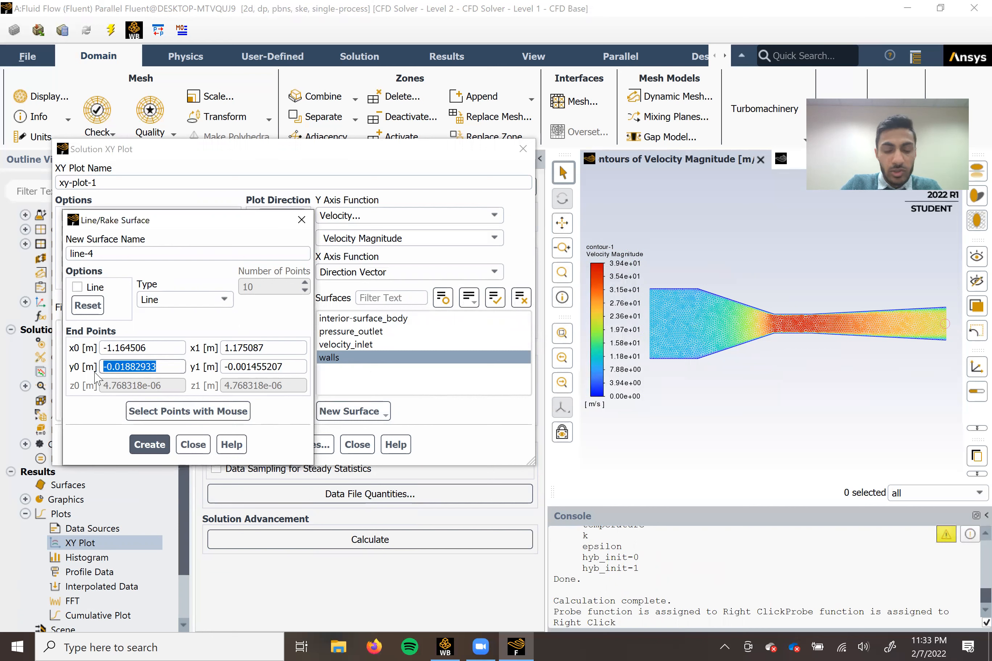
pyautogui.write('0')
pyautogui.moveTo(301, 367); pyautogui.dragTo(202, 370)
pyautogui.write('0')
pyautogui.click(149, 446)
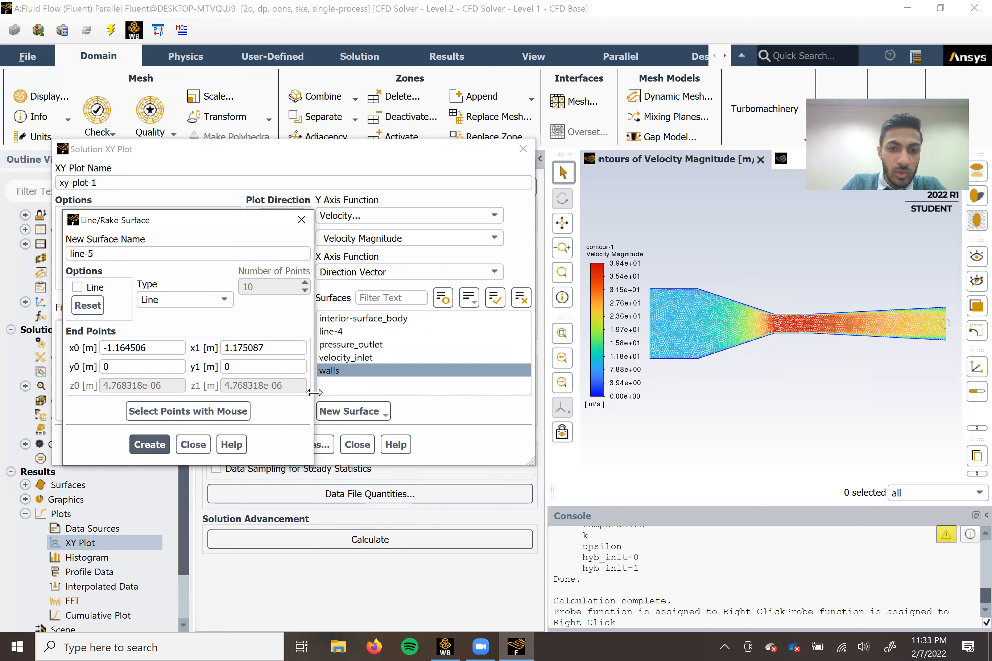
pyautogui.click(193, 445)
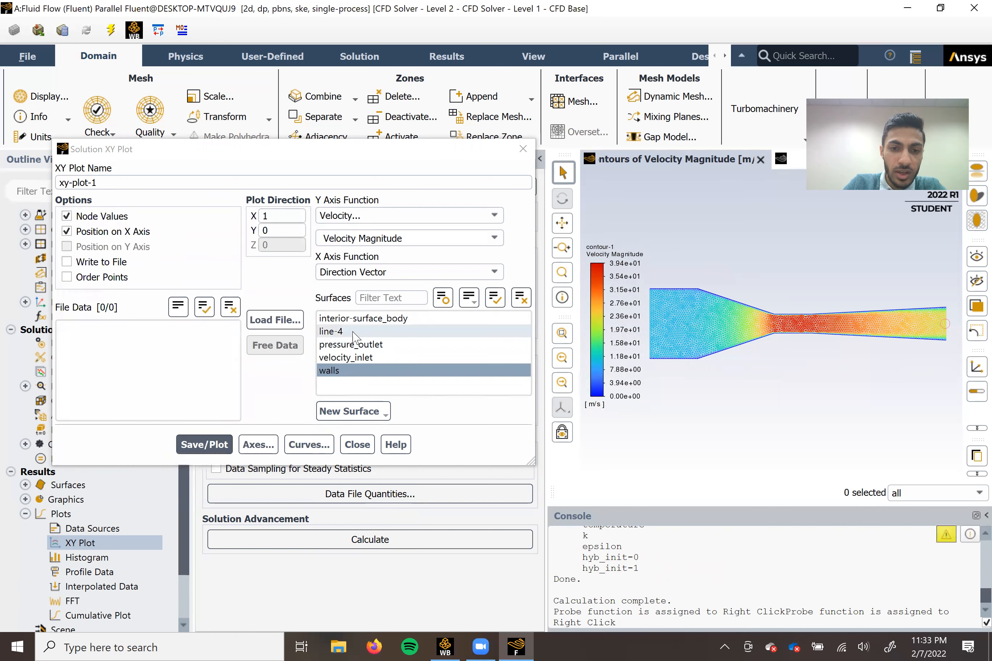
# Deselect the walls surface and leave only line-4 selected for the velocity magnitude XY plot.
pyautogui.click(342, 331)
pyautogui.click(337, 371)
pyautogui.click(340, 374)
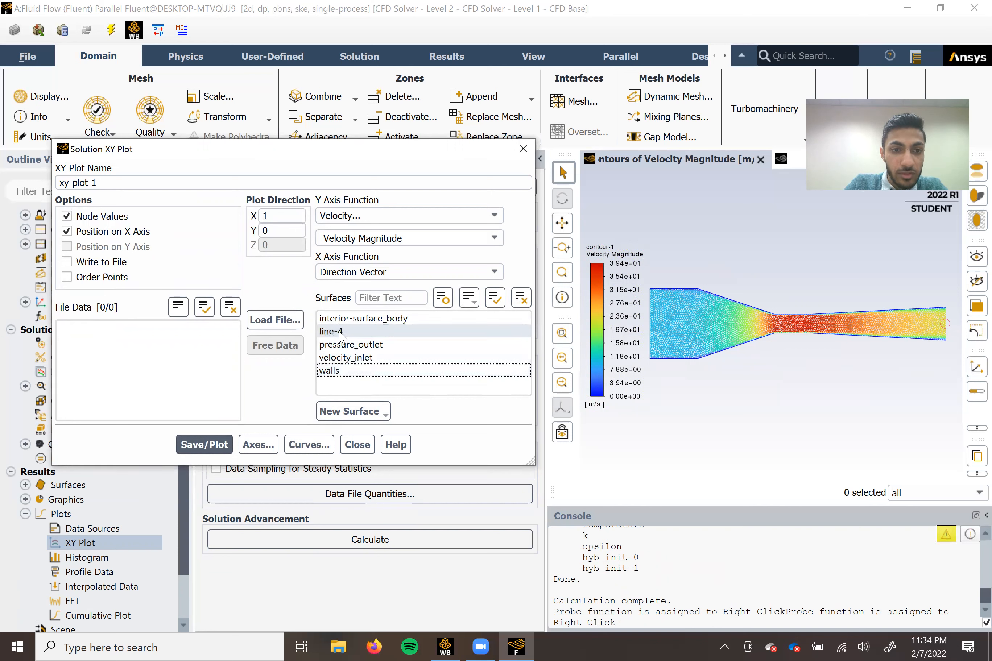
pyautogui.click(327, 333)
pyautogui.click(333, 333)
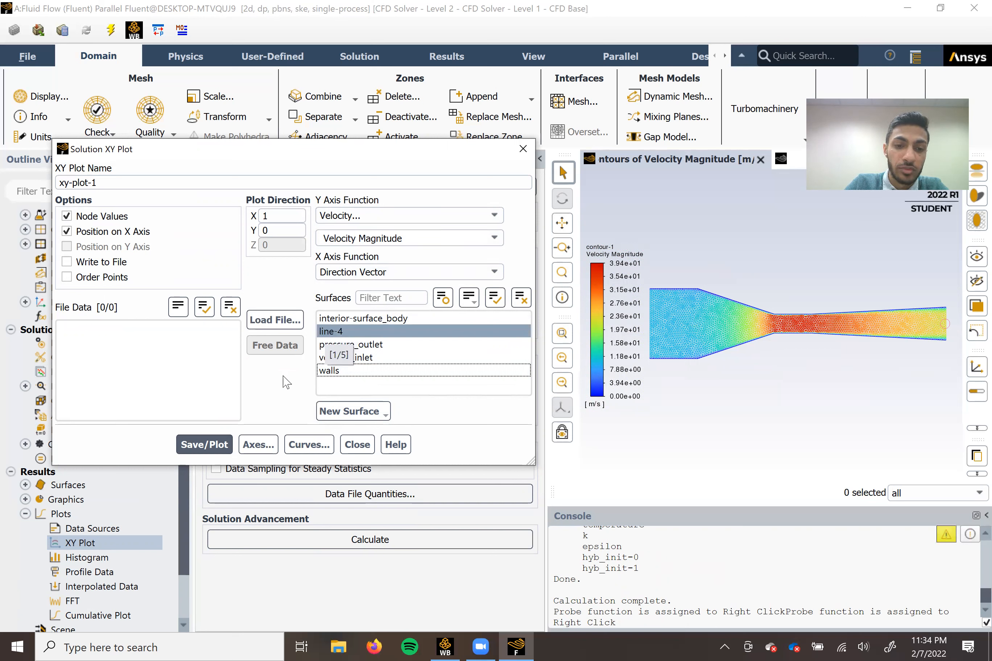
# Save and plot the velocity magnitude along line-4 as xy-plot-1.
pyautogui.click(204, 445)
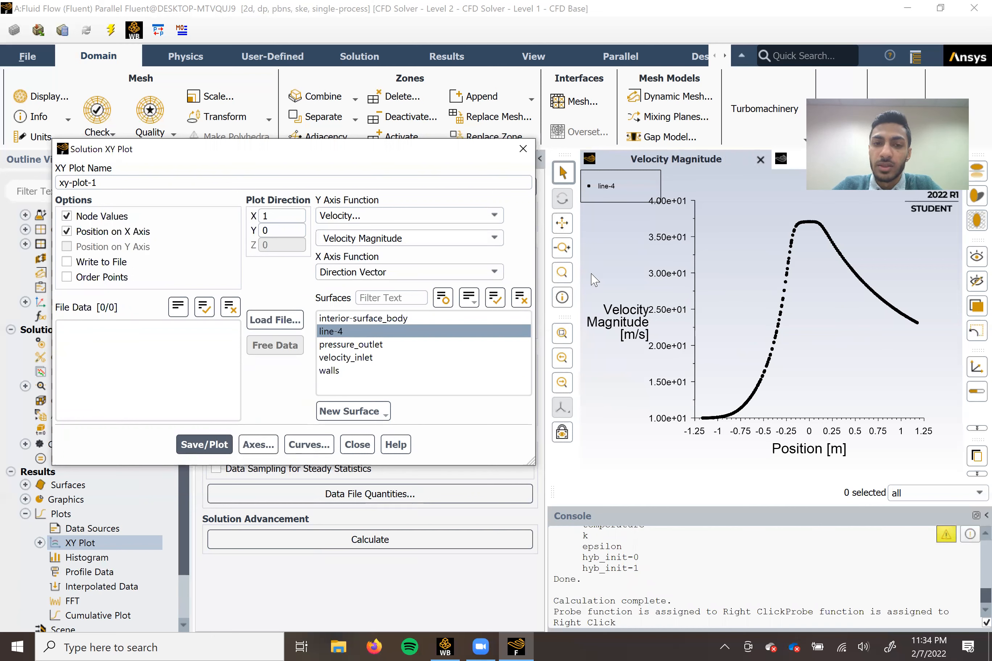
# Try Dynamic Pressure as the XY plot's Y axis function with Write to File enabled, and close the plot setup without writing.
pyautogui.click(489, 221)
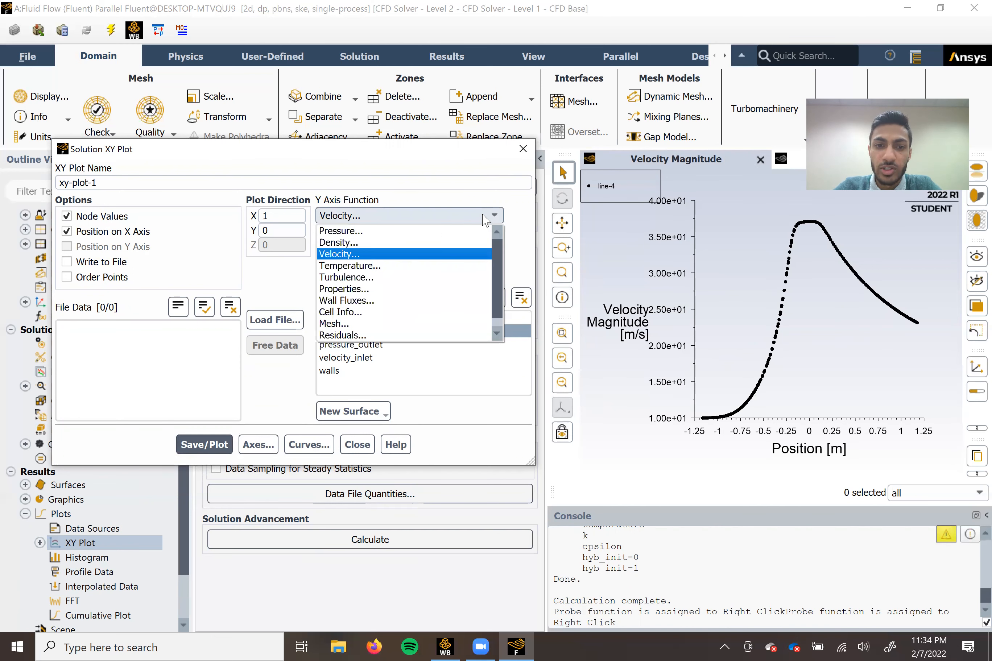
pyautogui.click(425, 231)
pyautogui.click(447, 239)
pyautogui.click(494, 238)
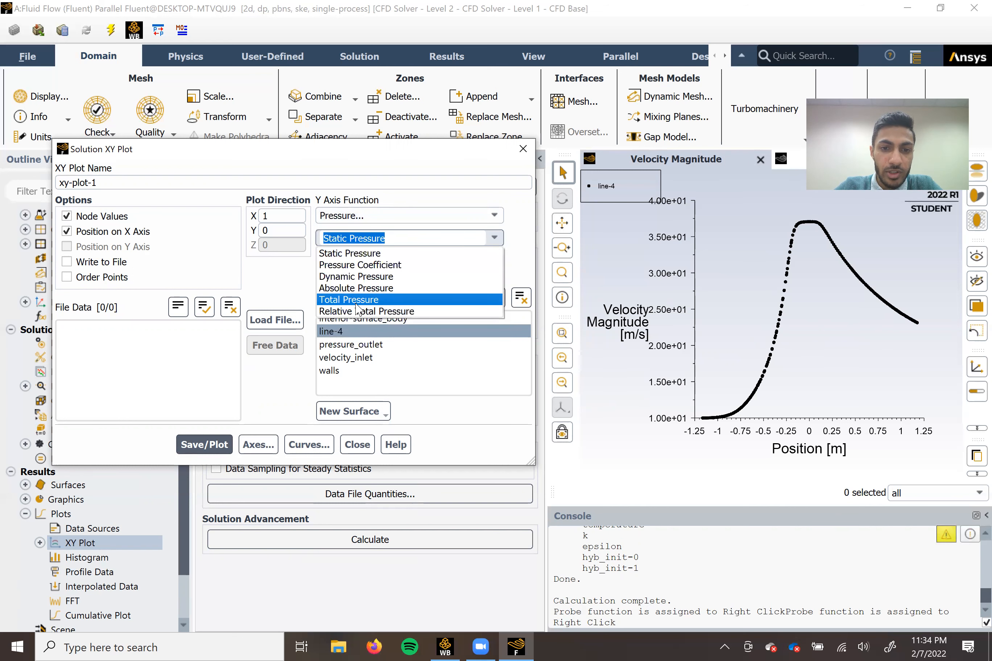
pyautogui.click(494, 238)
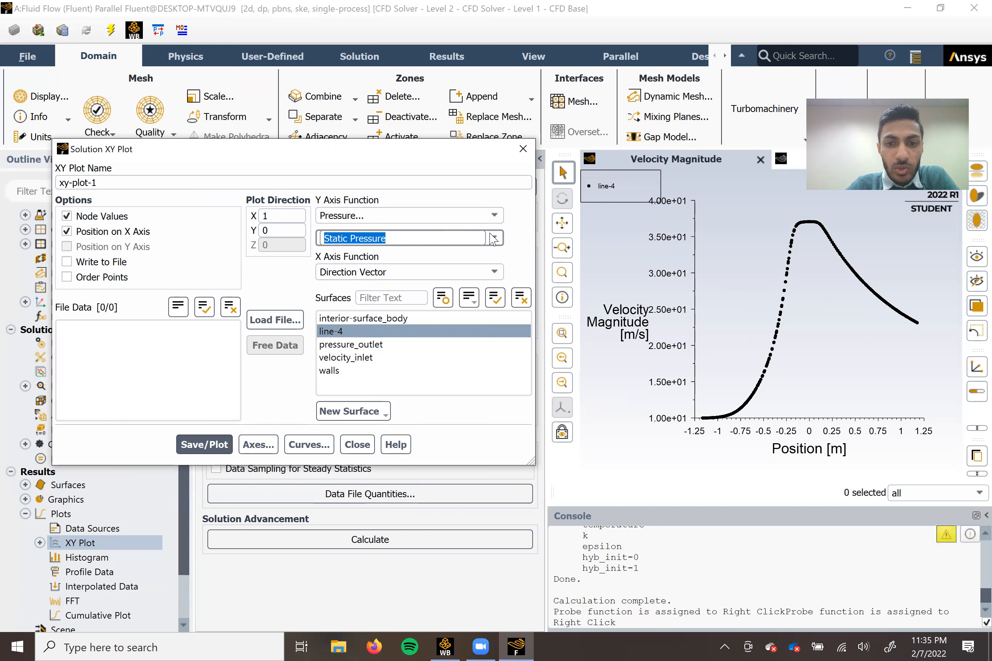
pyautogui.click(426, 216)
pyautogui.click(426, 217)
pyautogui.click(495, 238)
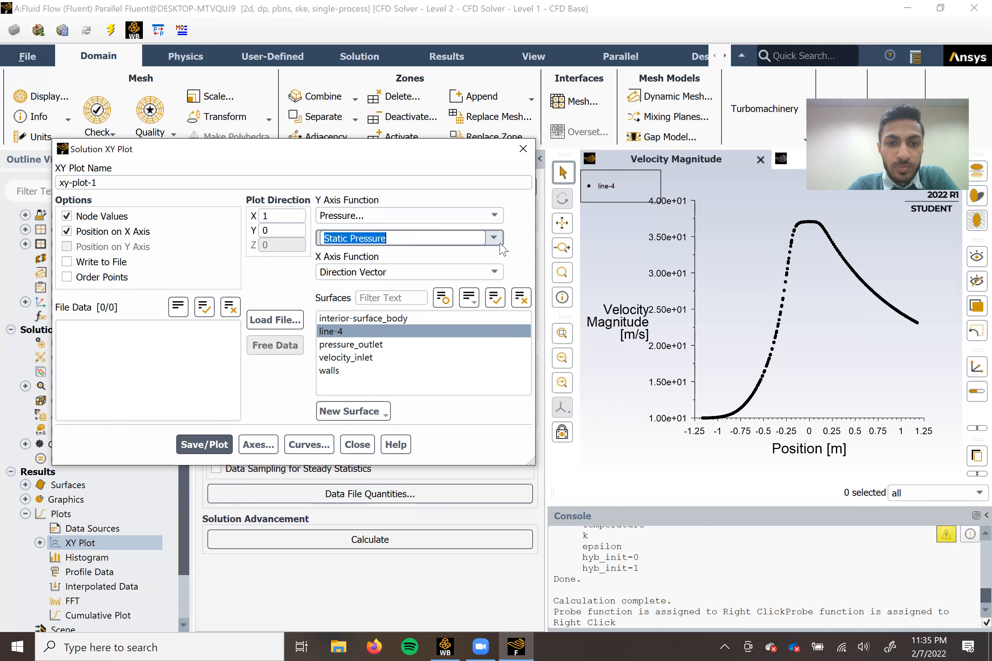
pyautogui.click(345, 274)
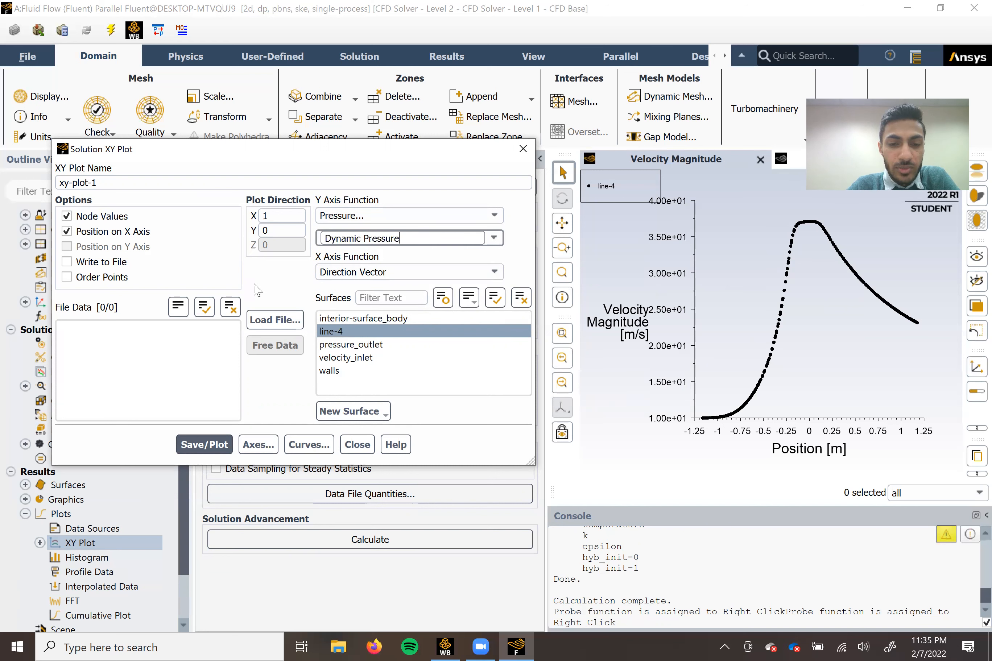
pyautogui.click(84, 266)
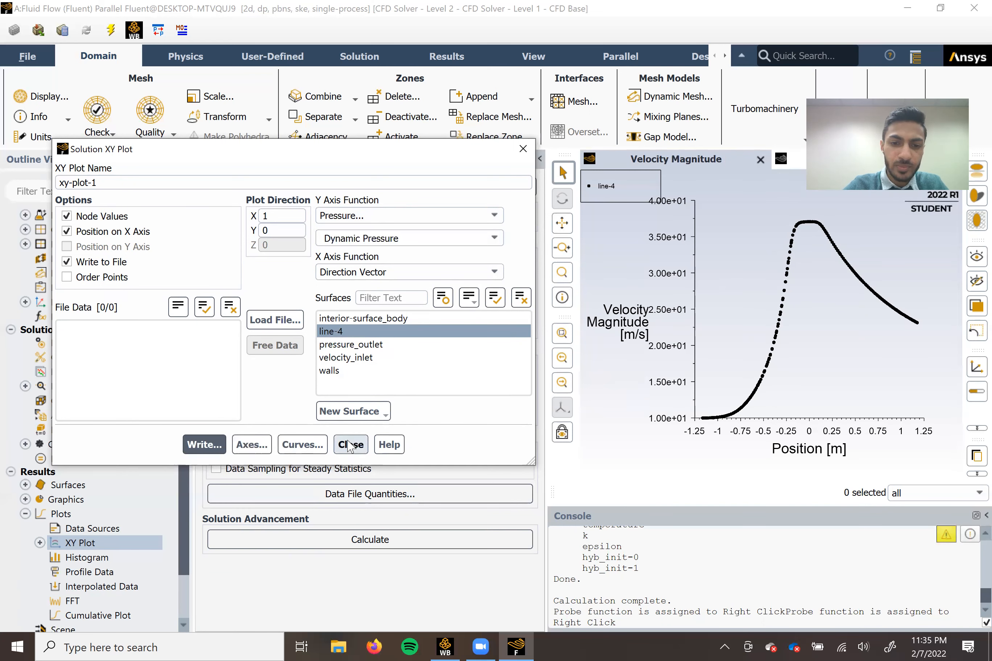
pyautogui.click(350, 446)
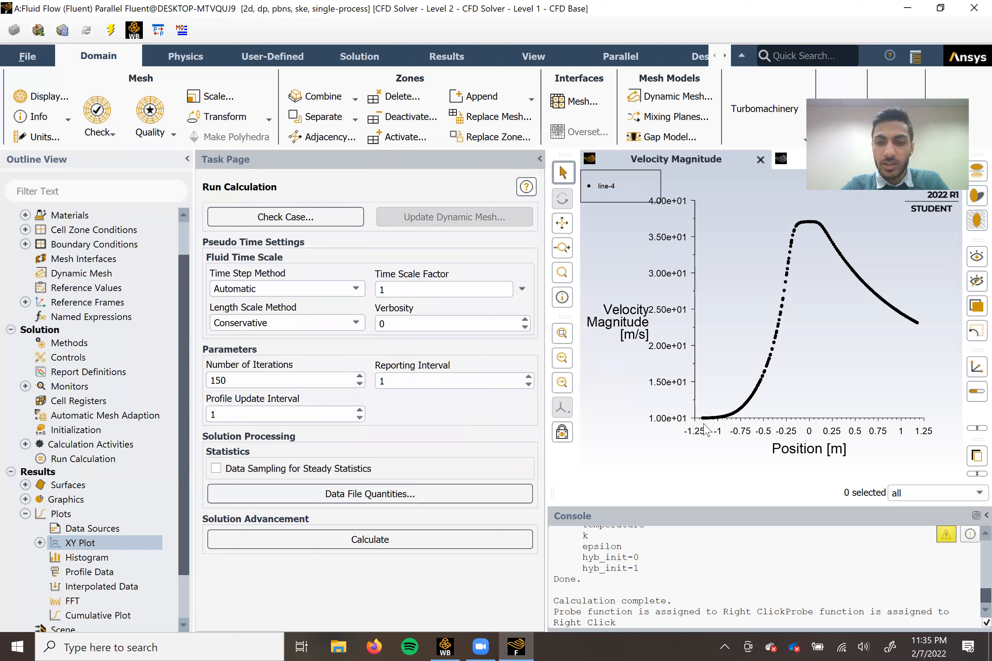